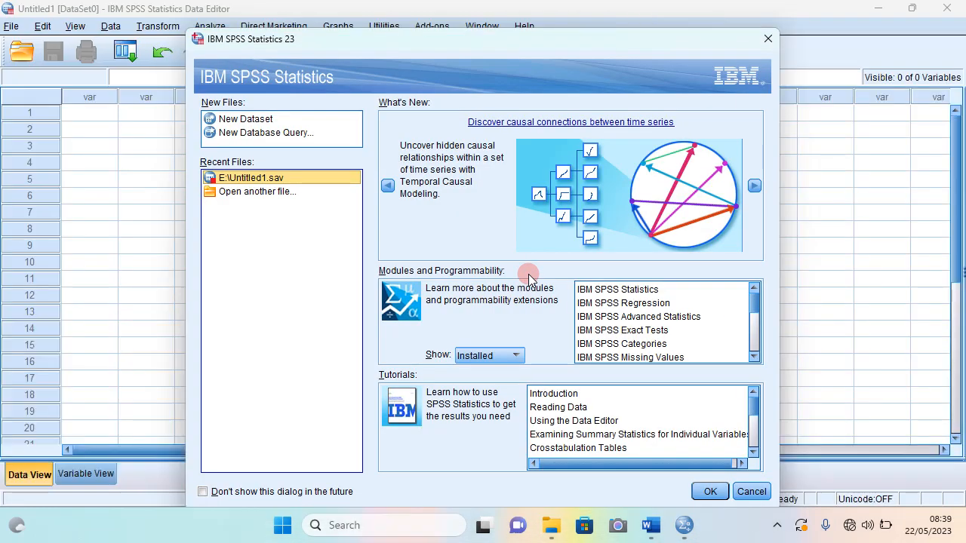
Dismiss the welcome dialog and show the variable definitions of the empty dataset.
left_click(754, 494)
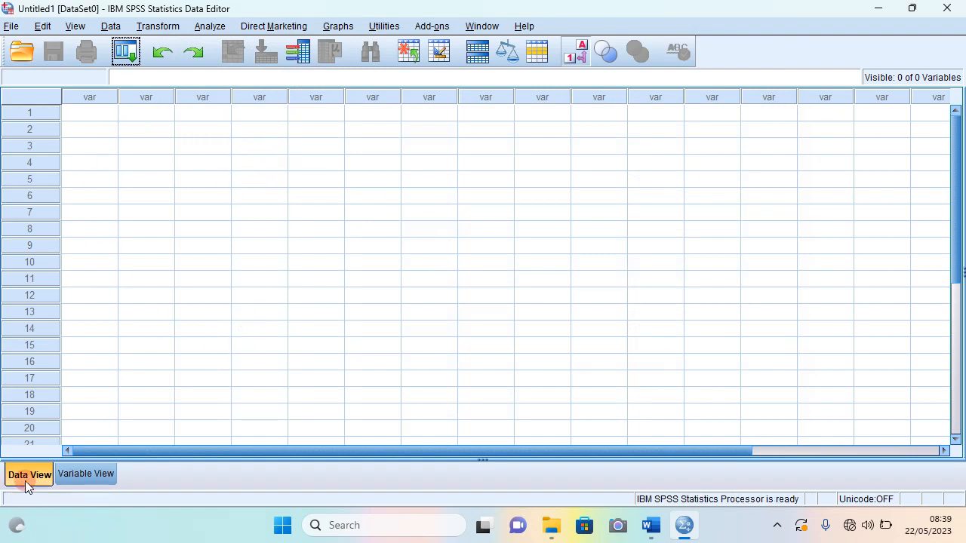
left_click(94, 477)
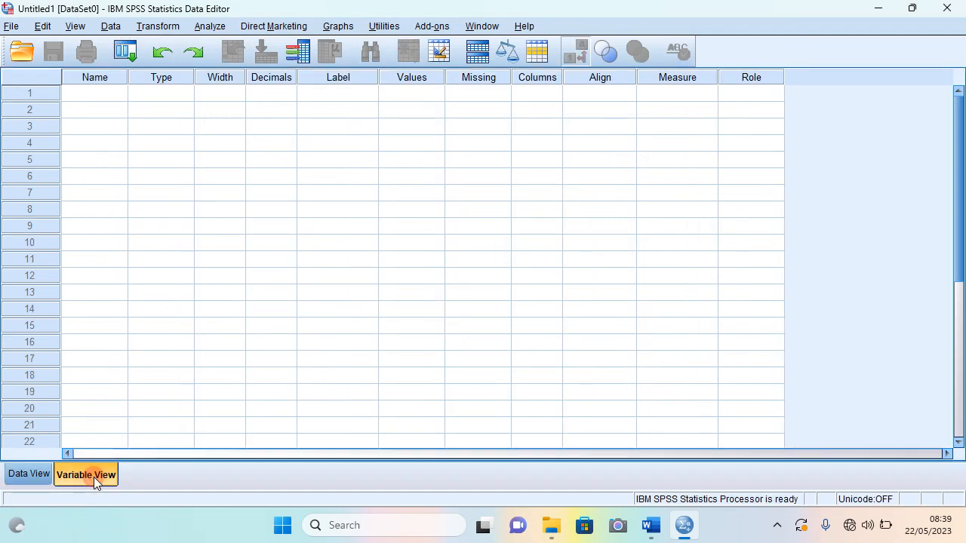
Compare the Data View and Variable View of the empty dataset, ending on the variable definitions.
left_click(33, 479)
left_click(70, 475)
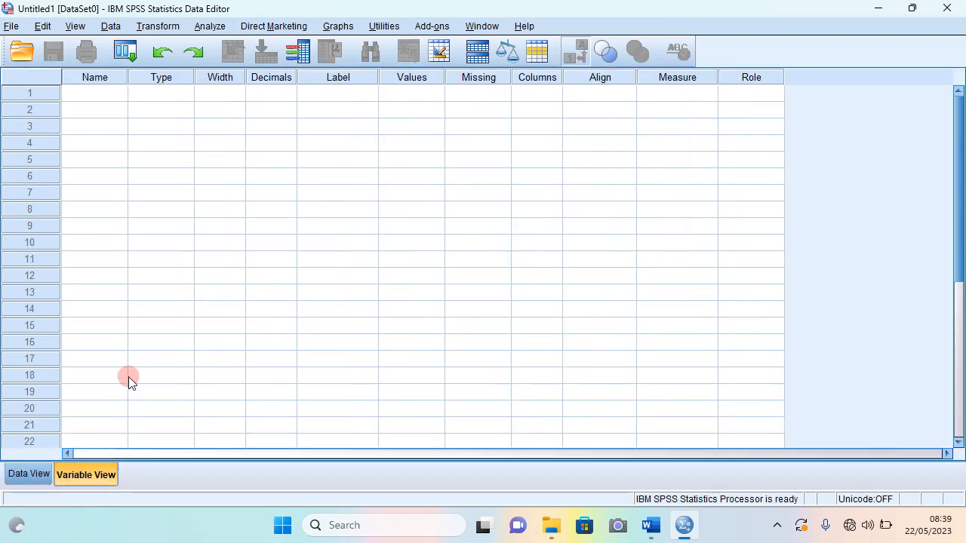
left_click(30, 478)
left_click(75, 474)
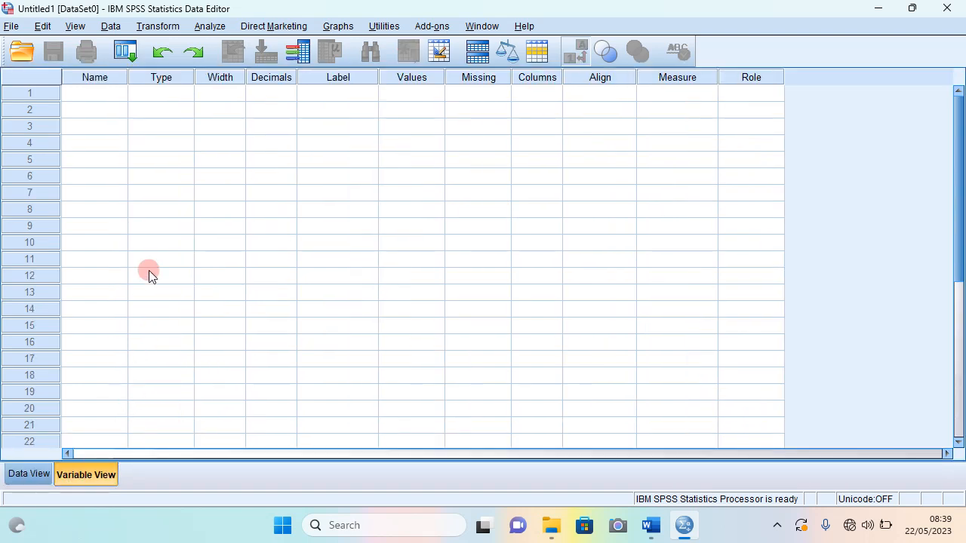
left_click(37, 474)
left_click(83, 474)
left_click(22, 477)
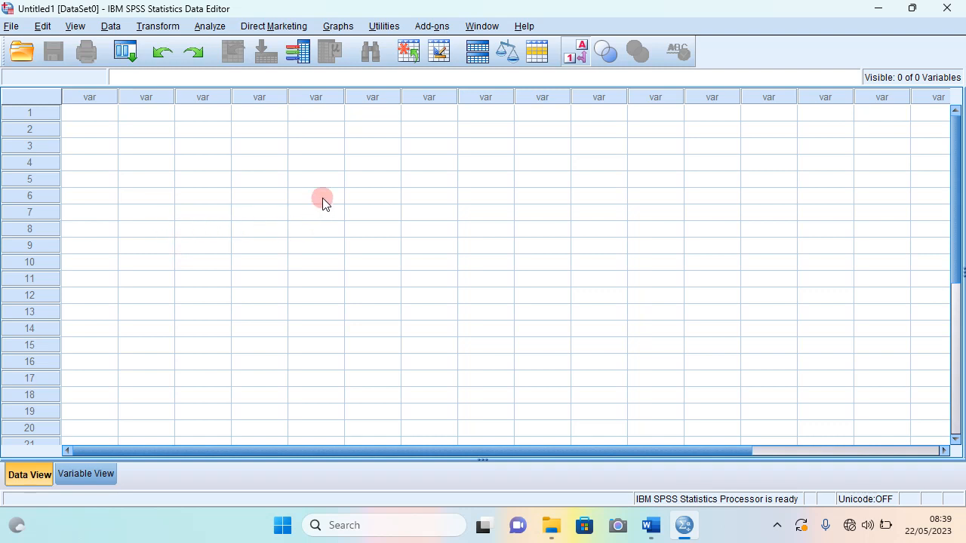
left_click(83, 473)
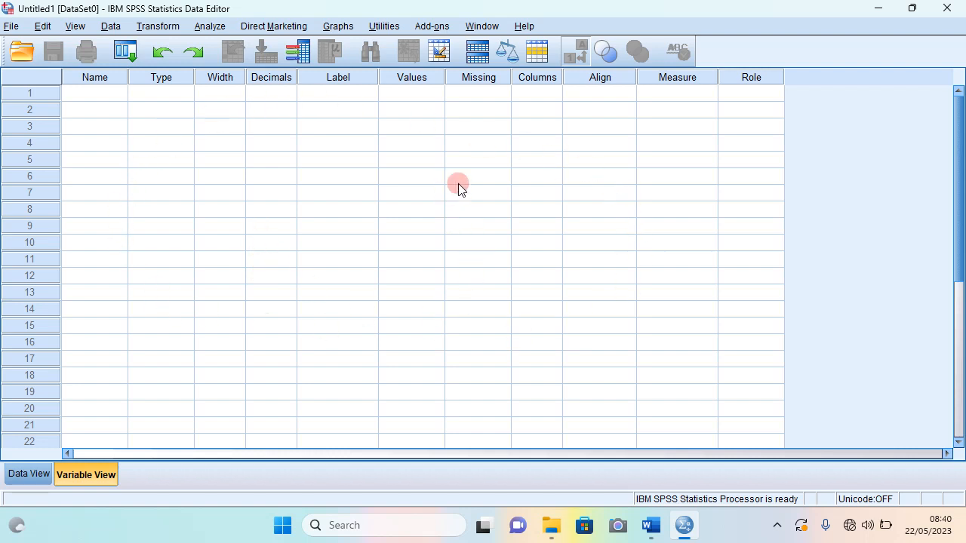
Switch to the Word document Definisi Operasional and review the PENGETAHUAN variable's definition and its scoring categories.
left_click(652, 535)
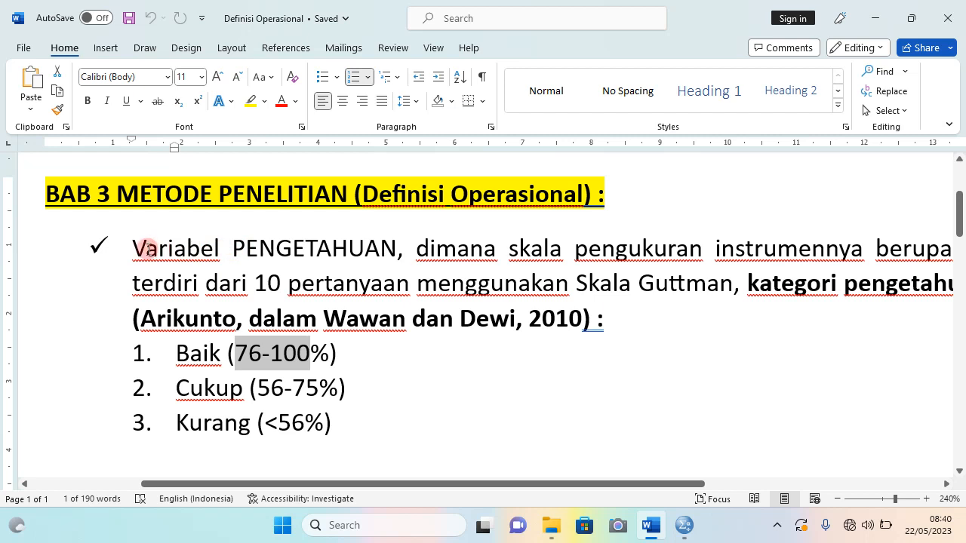
left_click_drag(140, 246, 355, 260)
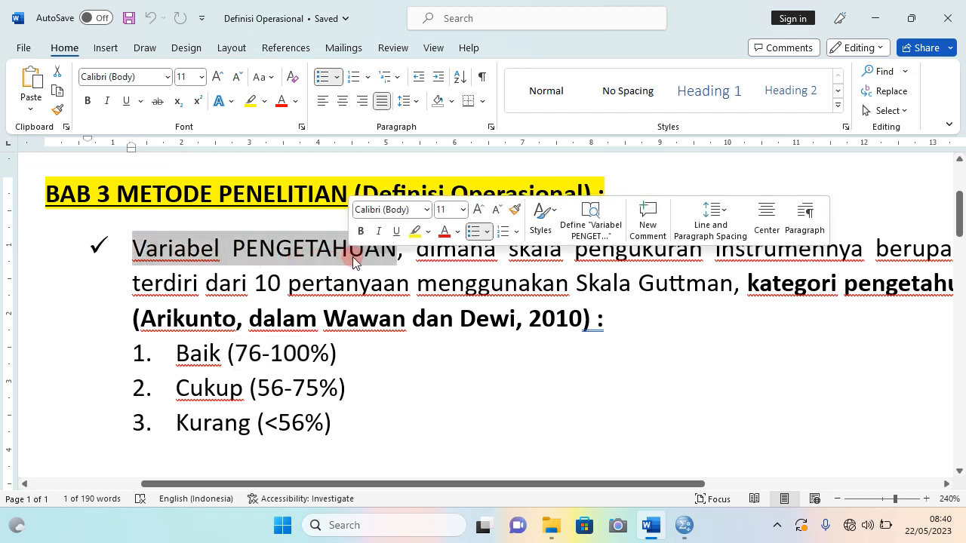
left_click(402, 257)
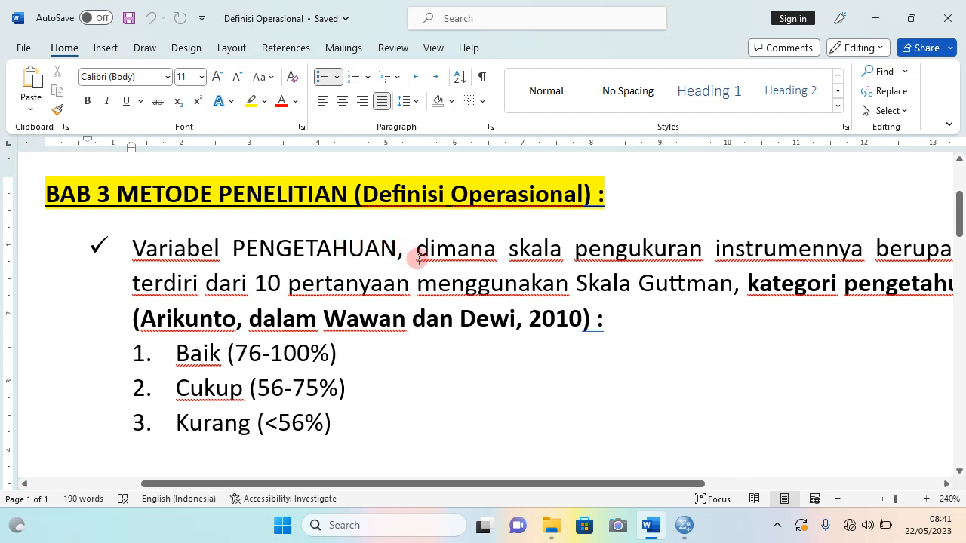
mouse_move(486, 489)
left_mouse_down()
mouse_move(631, 489)
mouse_move(493, 474)
left_mouse_up()
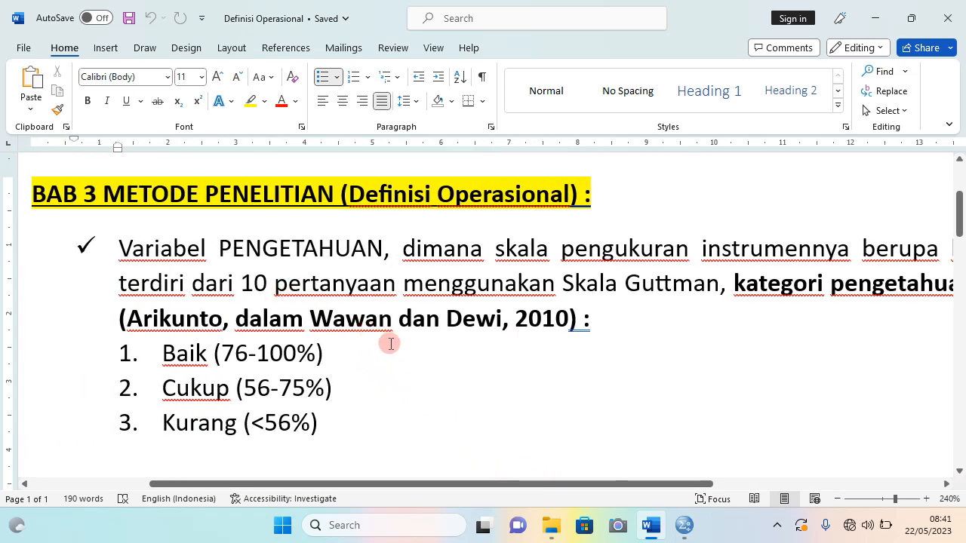
left_click_drag(451, 491, 479, 486)
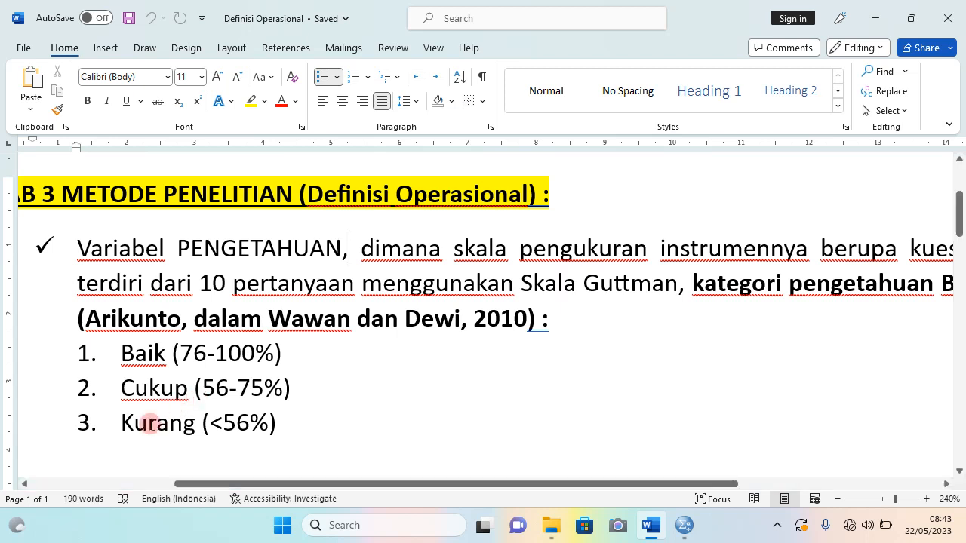
left_click_drag(82, 317, 314, 400)
left_click(603, 425)
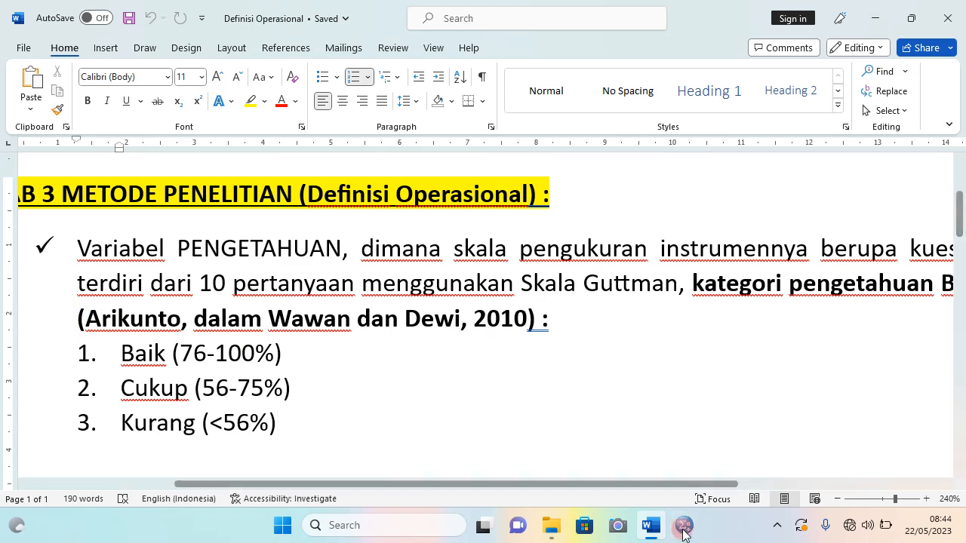
Switch back to SPSS and define the first four variables, named p1, p2, p3 and p4.
left_click(683, 525)
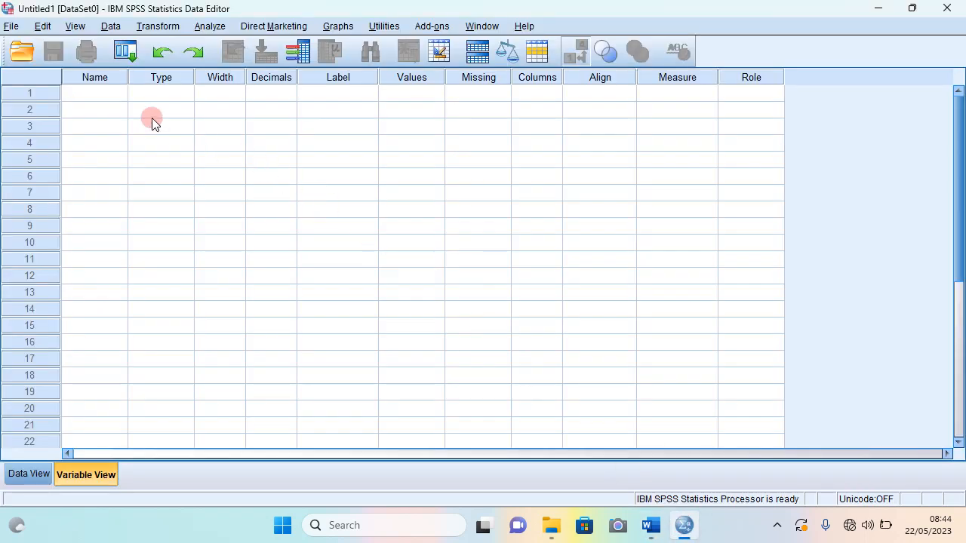
left_click(86, 92)
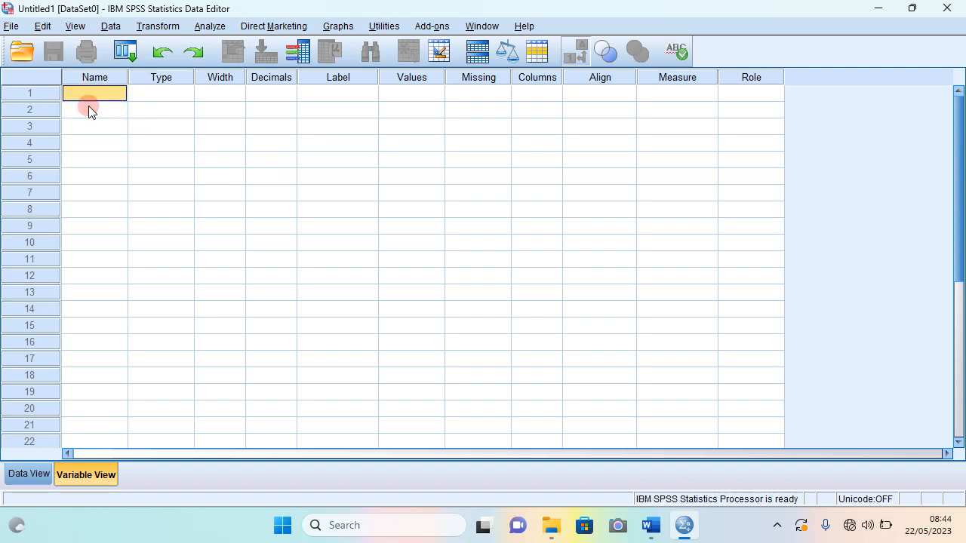
left_click(88, 107)
left_click(86, 90)
type("p1")
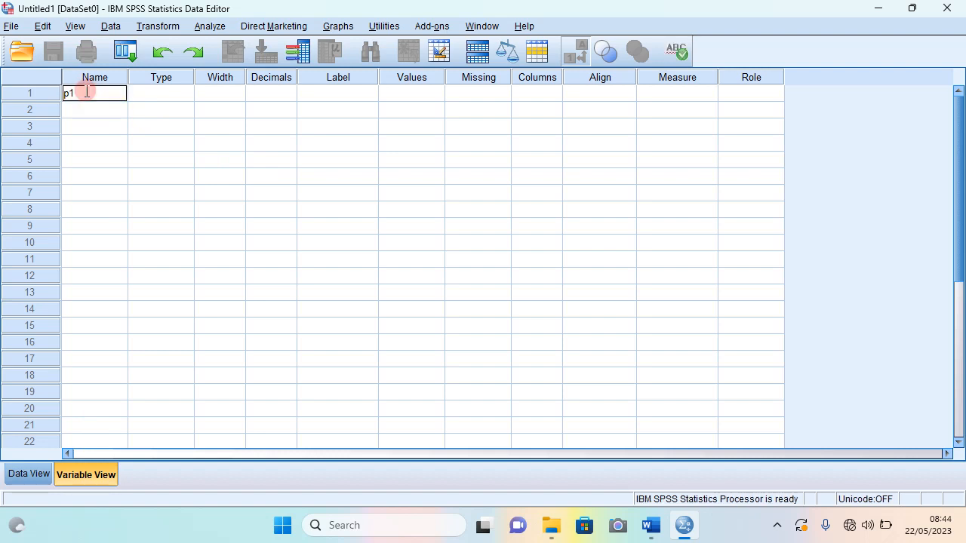
key("Return")
type("p2")
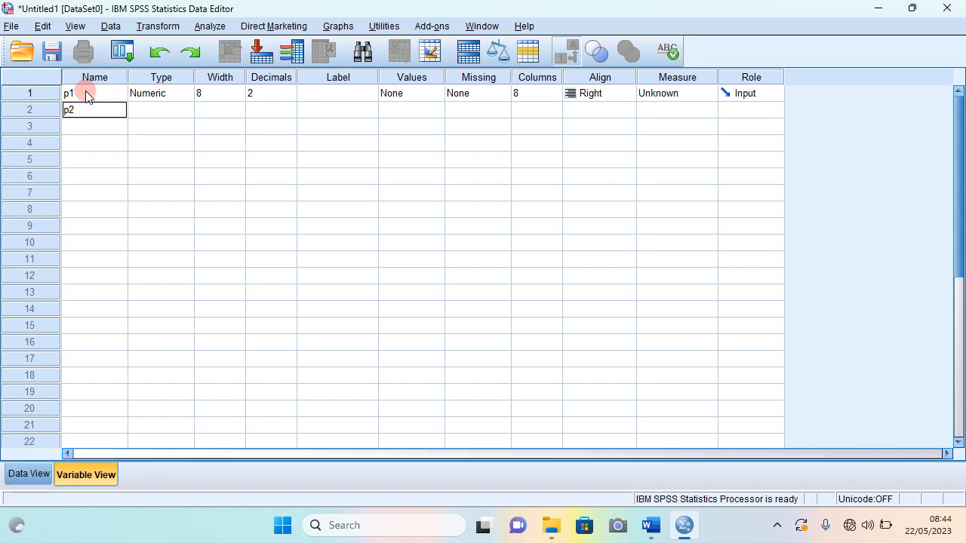
key("Return")
type("p3")
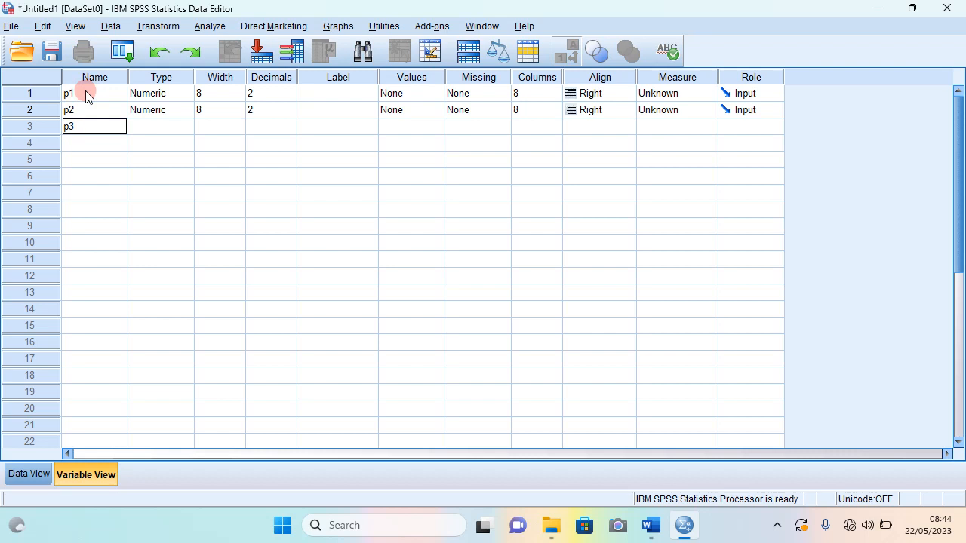
key("Return")
type("p")
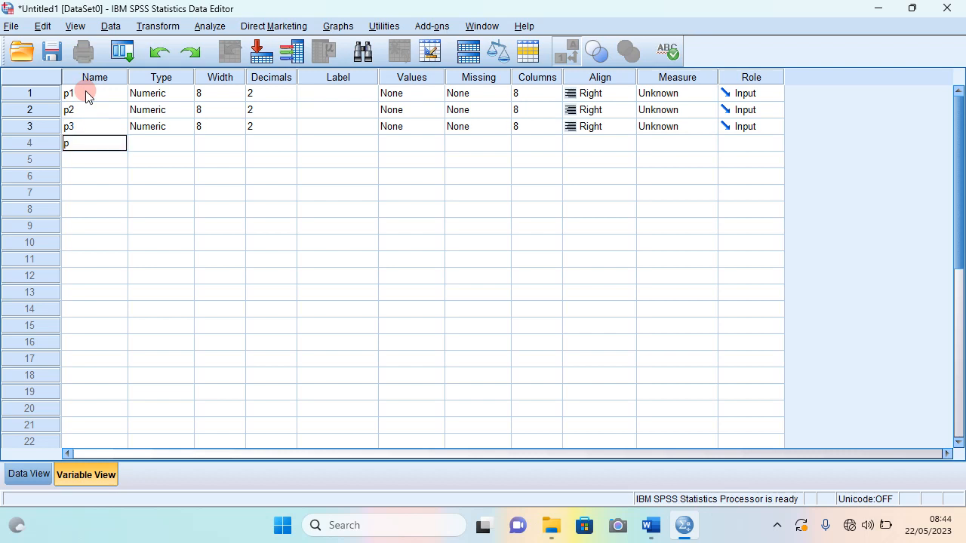
type("4")
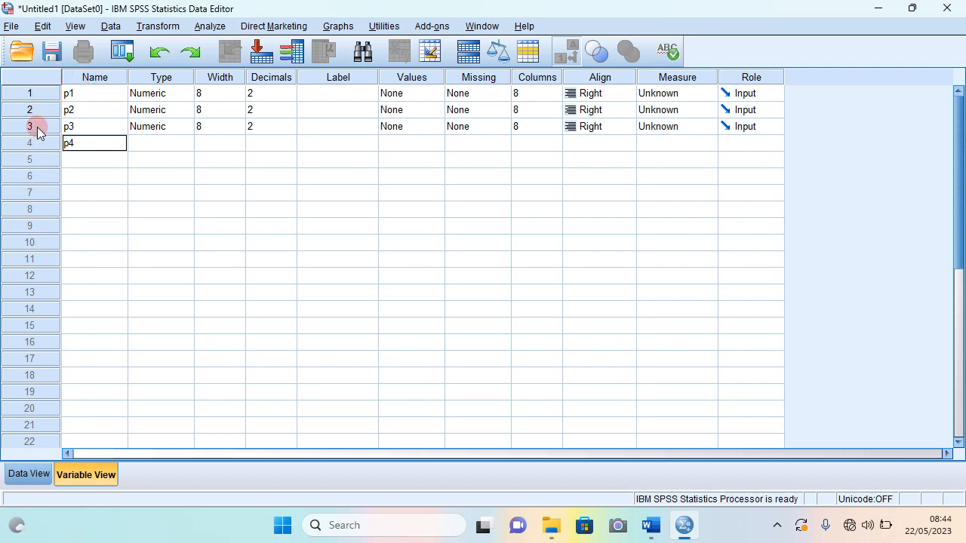
left_click(75, 163)
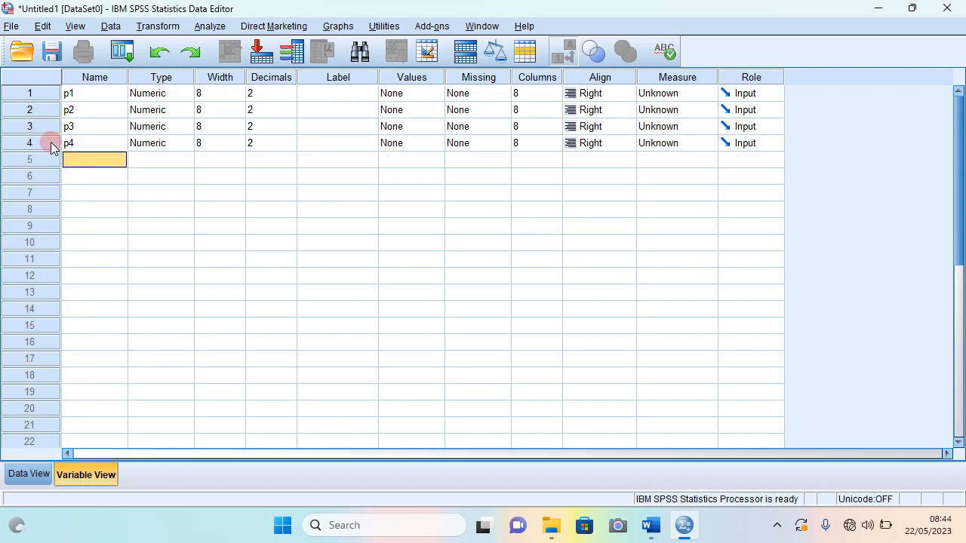
Add six more variables below p4, named p5, p6, p7, p8, p9 and p10.
type("p5")
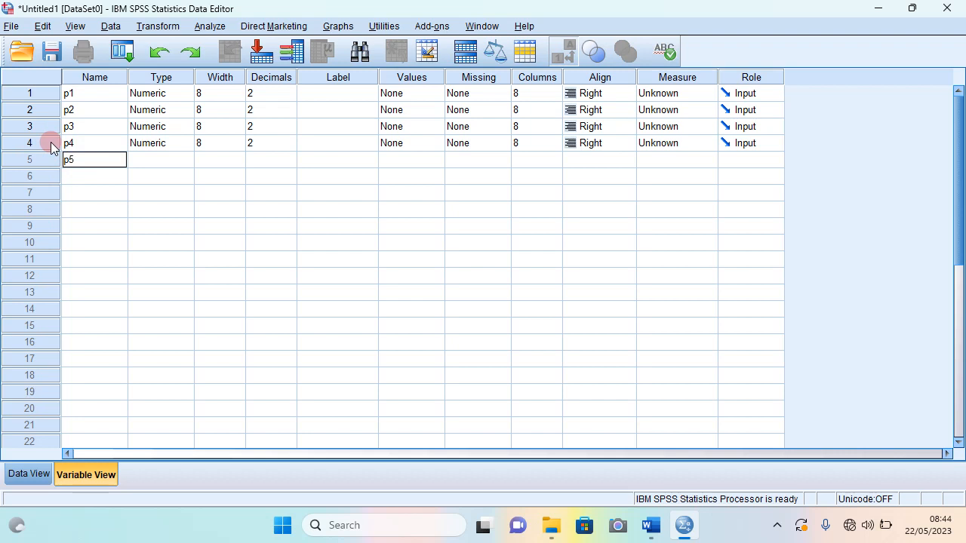
key("Return")
type("p6")
key("Return")
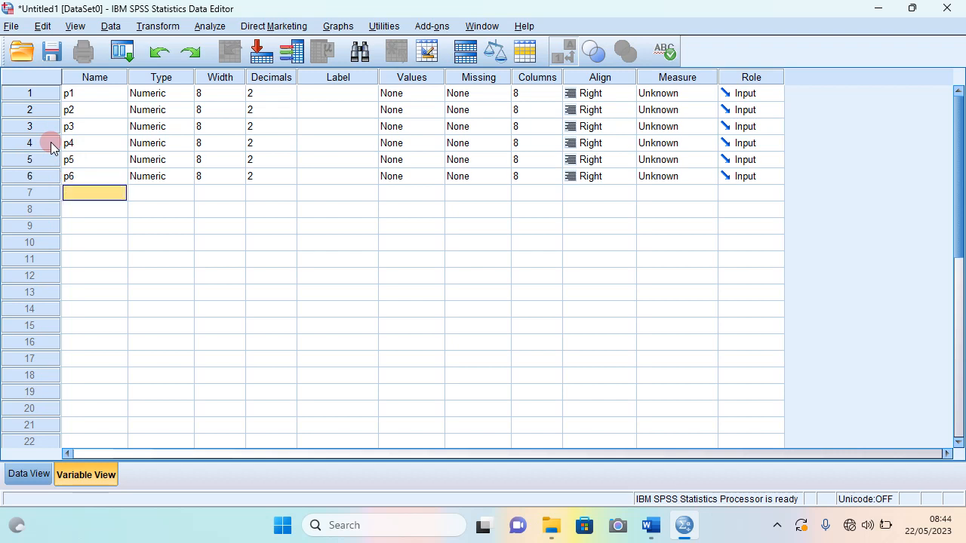
type("p7")
key("Return")
type("p8")
key("Return")
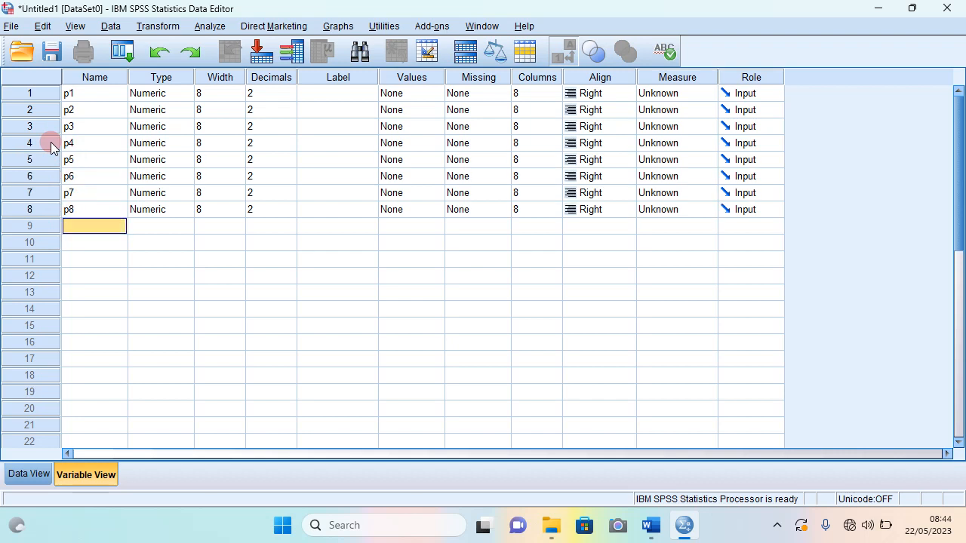
type("p9")
key("Return")
type("p10")
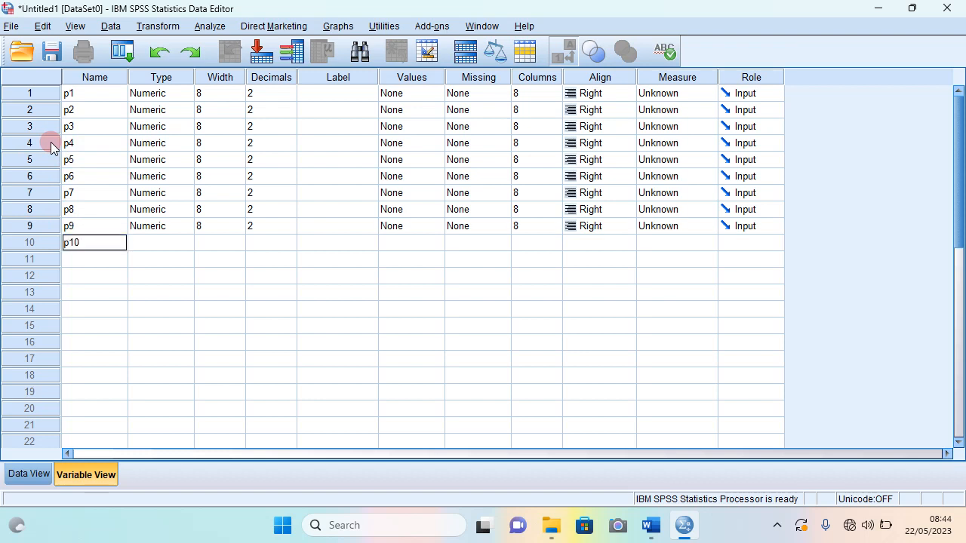
key("Return")
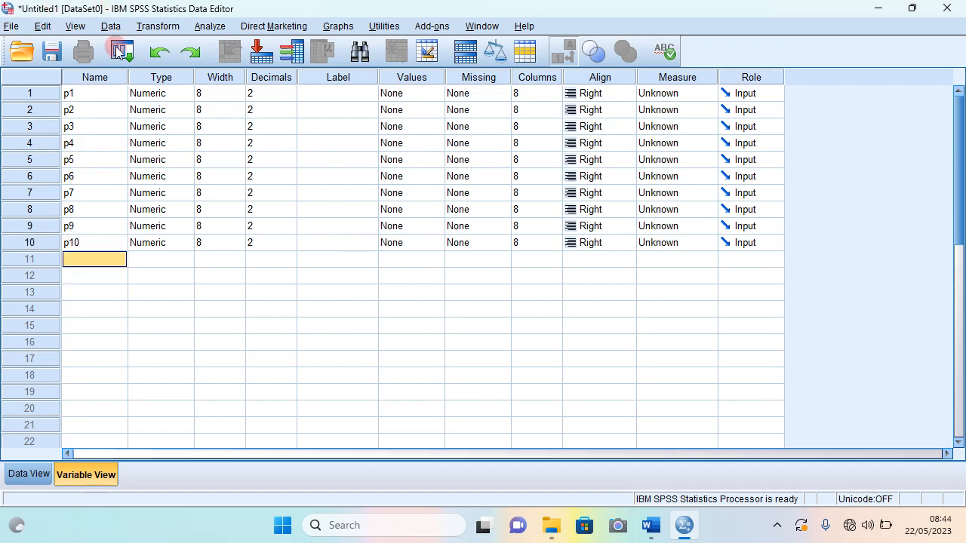
Review the variable names from p1 to p10 and the label field of p1.
left_click(71, 243)
left_click(80, 94)
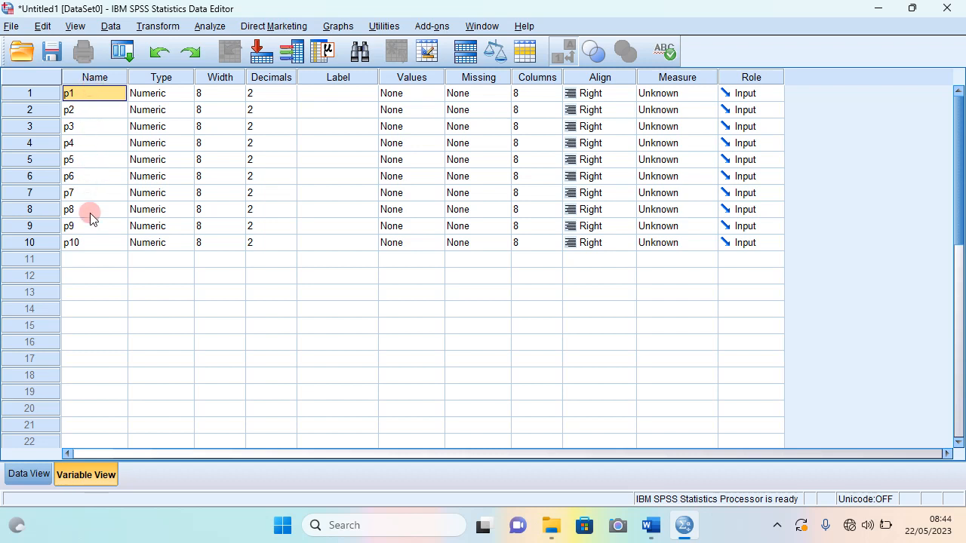
left_click(92, 247)
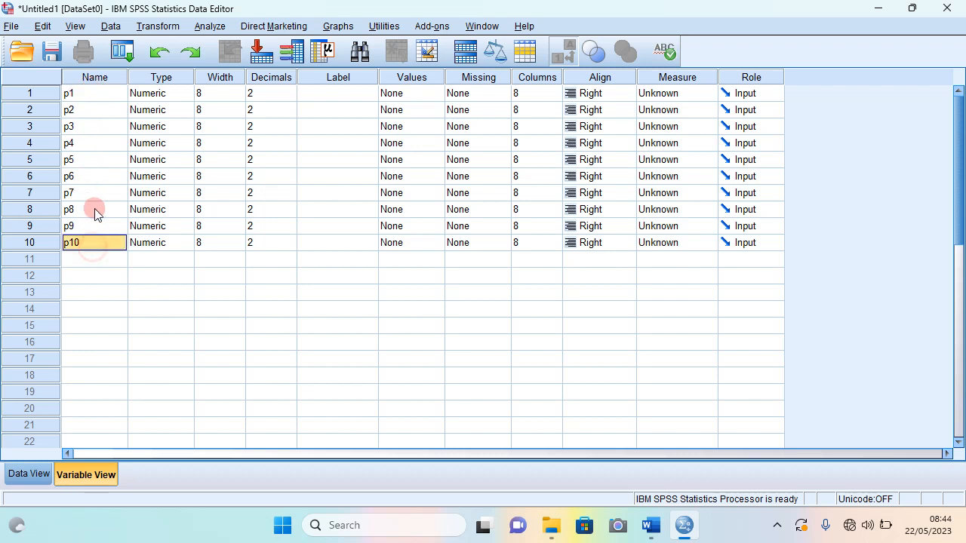
left_click(93, 94)
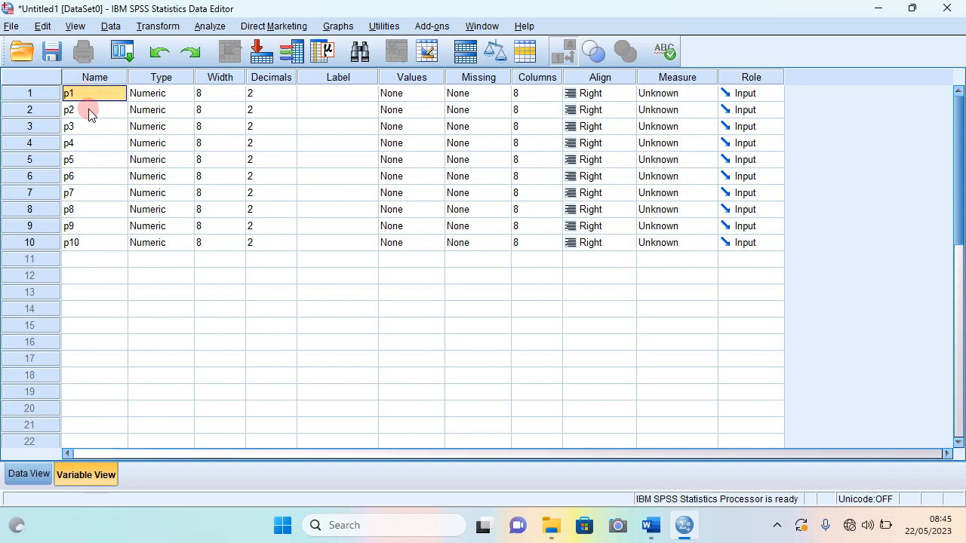
left_click(89, 111)
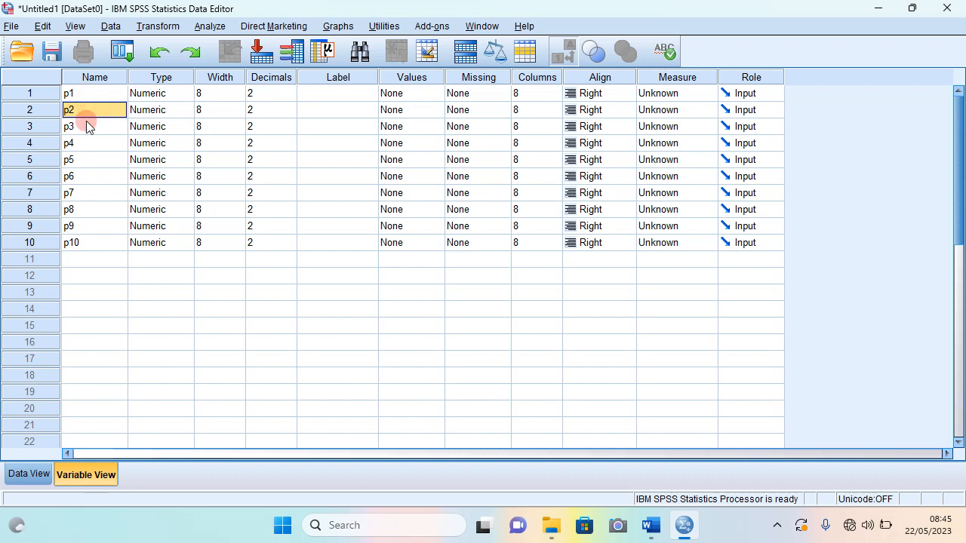
left_click(96, 94)
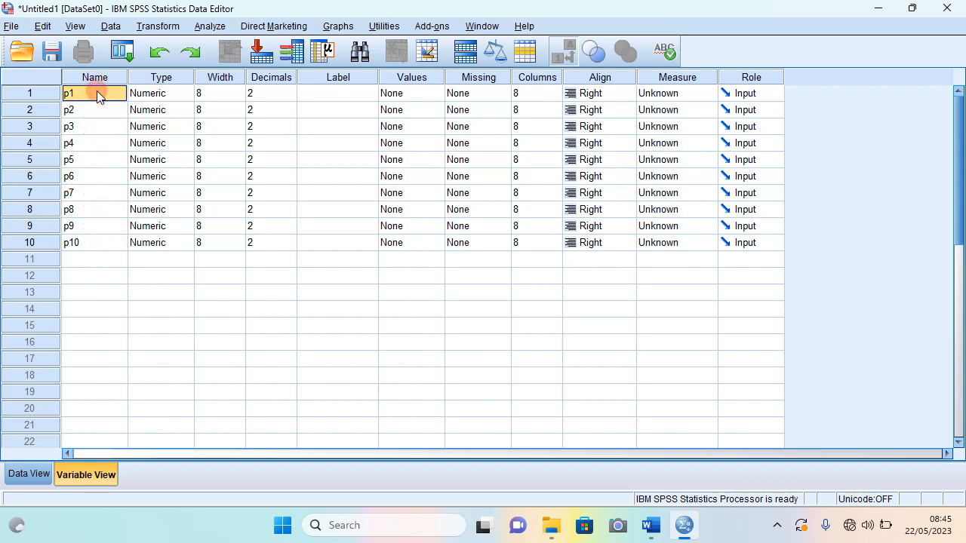
left_click(95, 111)
left_click(86, 93)
left_click(84, 112)
left_click(87, 243)
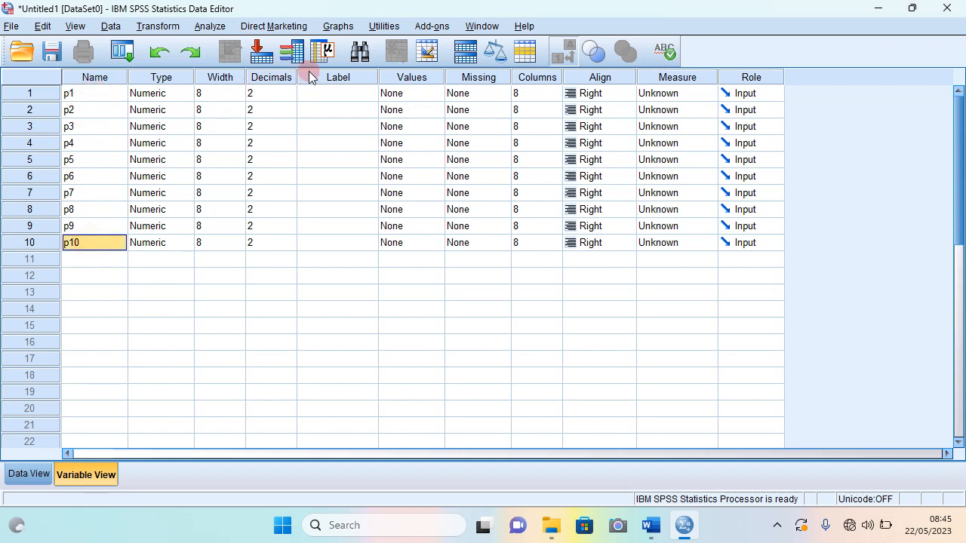
left_click(319, 93)
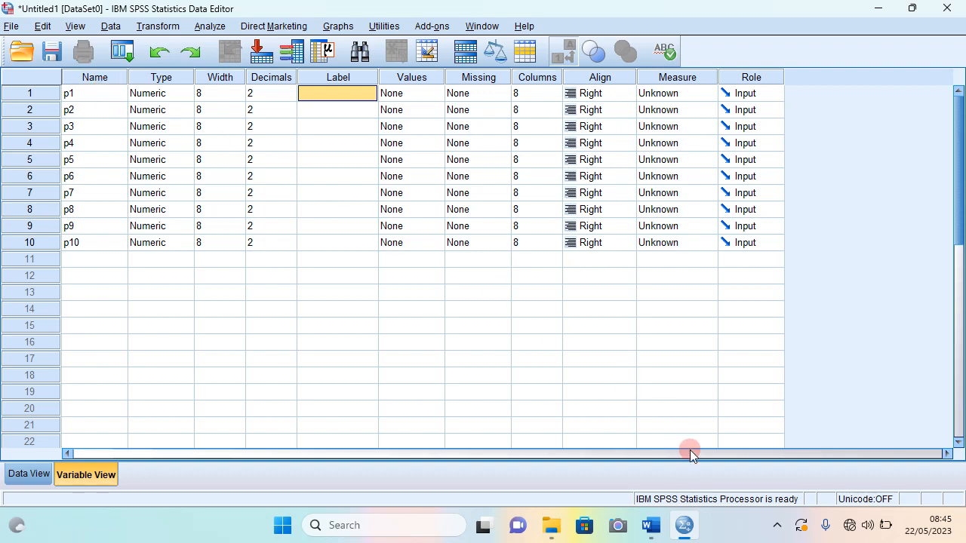
Check the number of questions for the PENGETAHUAN variable in the Word document, and return to SPSS.
left_click(652, 526)
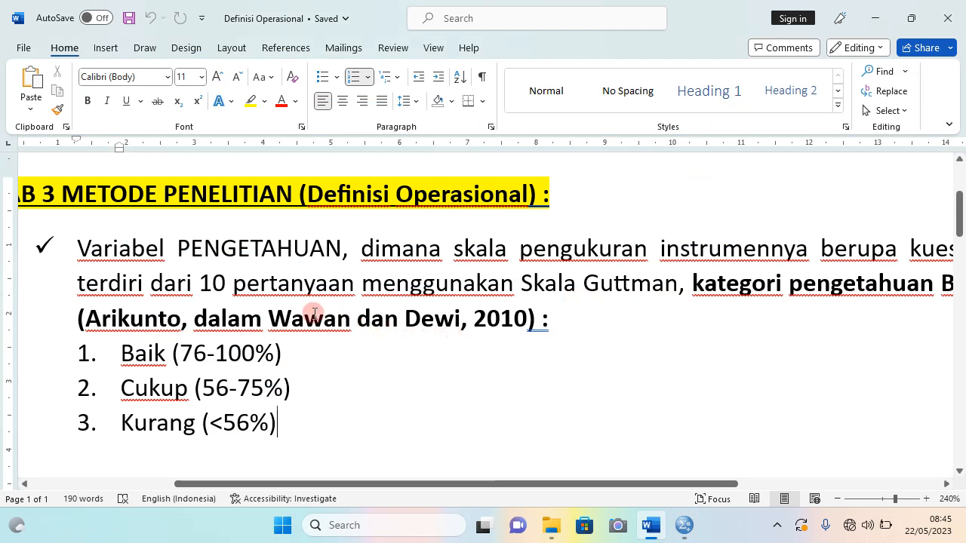
left_click_drag(199, 284, 235, 287)
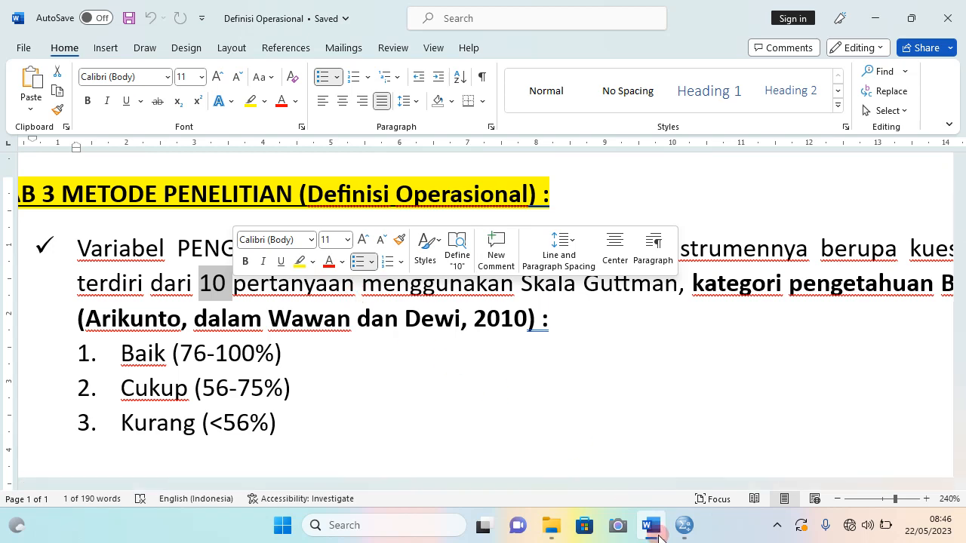
left_click(685, 527)
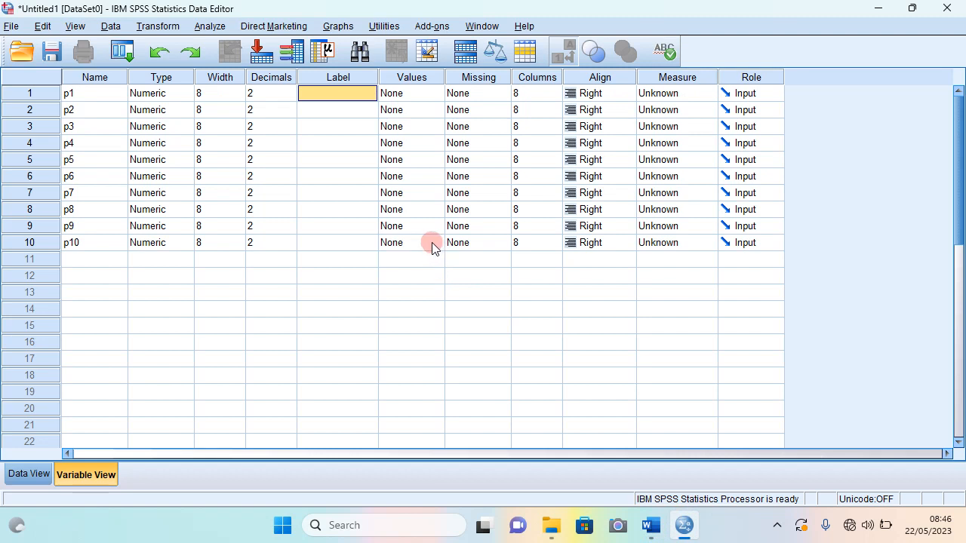
Set the number of decimals to 0 for the variables p1, p2 and p3.
left_click(293, 98)
left_click(293, 98)
left_click(291, 113)
left_click(291, 113)
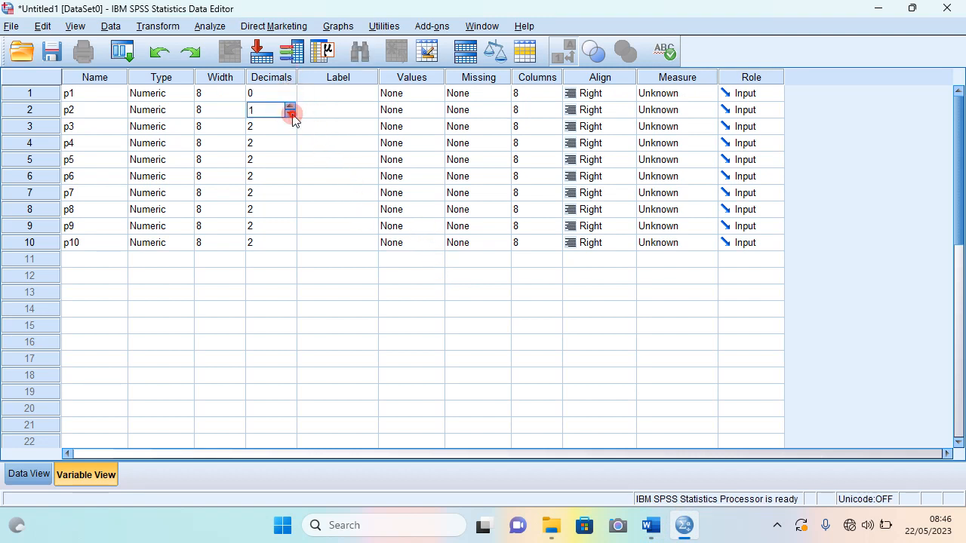
left_click(292, 114)
left_click(292, 130)
left_click(292, 130)
left_click(291, 130)
Set the number of decimals to 0 for the variables p4, p5 and p6.
left_click(292, 145)
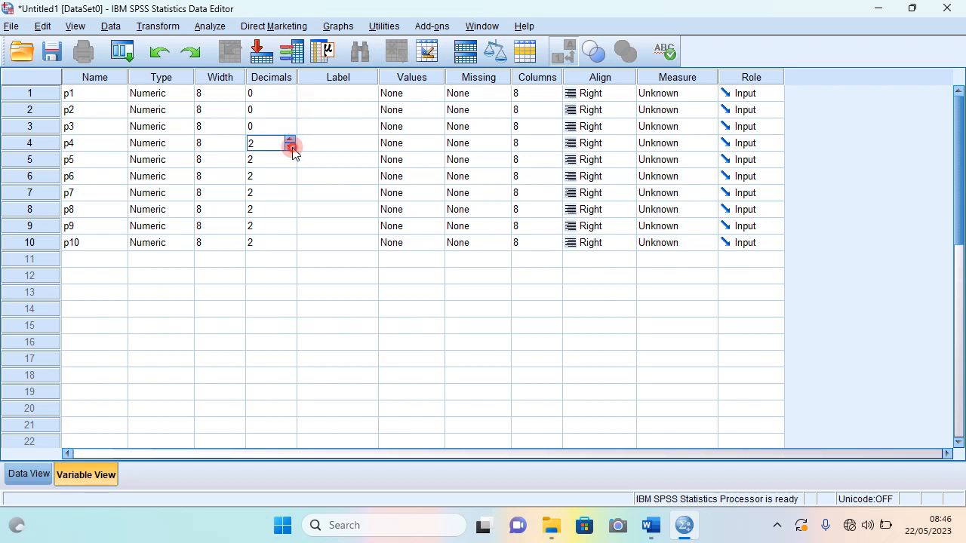
left_click(292, 147)
left_click(292, 147)
left_click(291, 163)
left_click(292, 164)
left_click(291, 164)
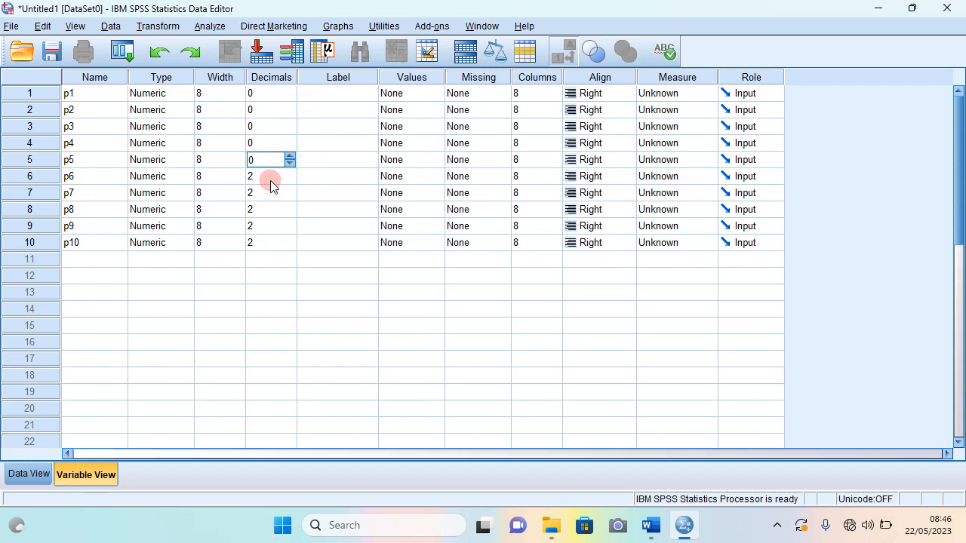
left_click(293, 181)
left_click(292, 181)
left_click(290, 181)
Set the number of decimals to 0 for the variables p7, p8, p9 and p10.
left_click(287, 196)
left_click(290, 197)
left_click(291, 197)
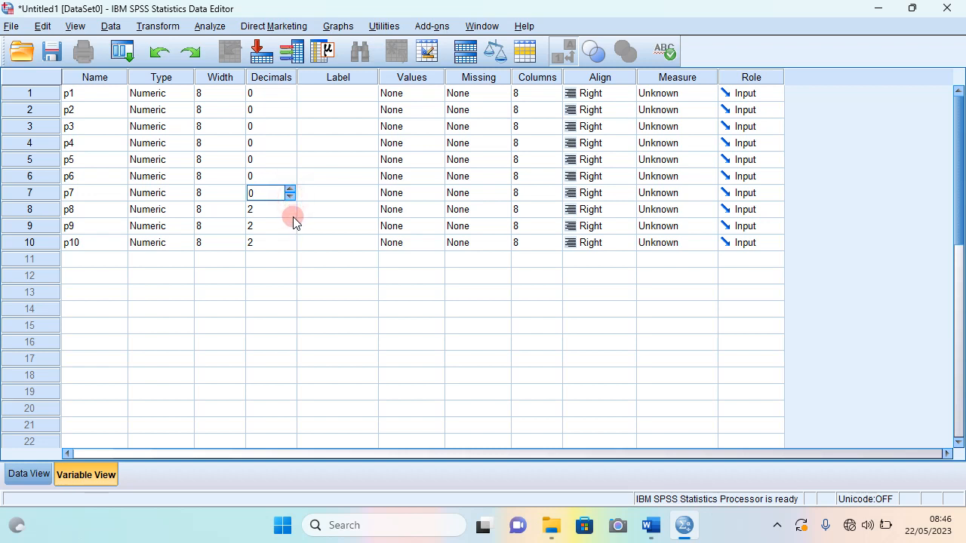
left_click(293, 216)
left_click(291, 213)
left_click(290, 213)
left_click(290, 231)
left_click(291, 230)
left_click(290, 230)
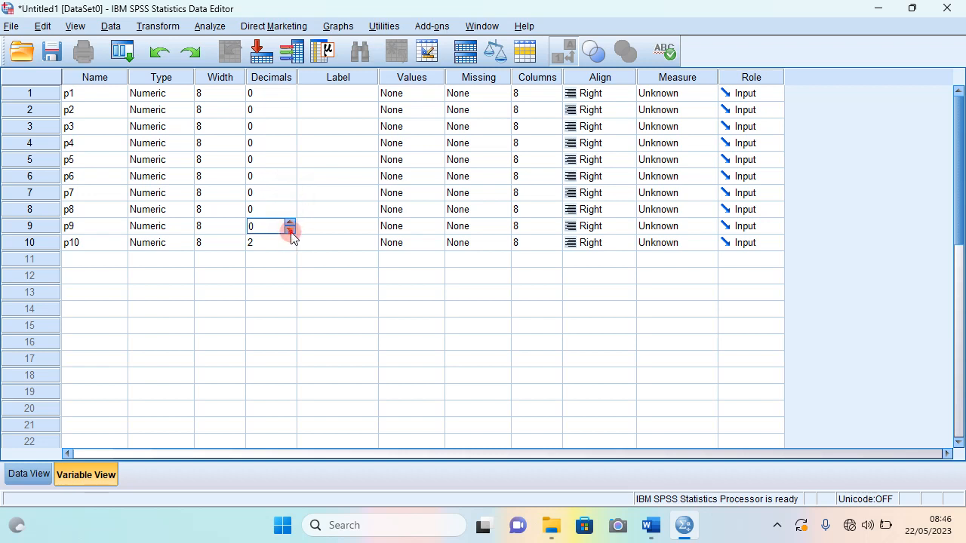
left_click(290, 242)
left_click(290, 246)
left_click(291, 246)
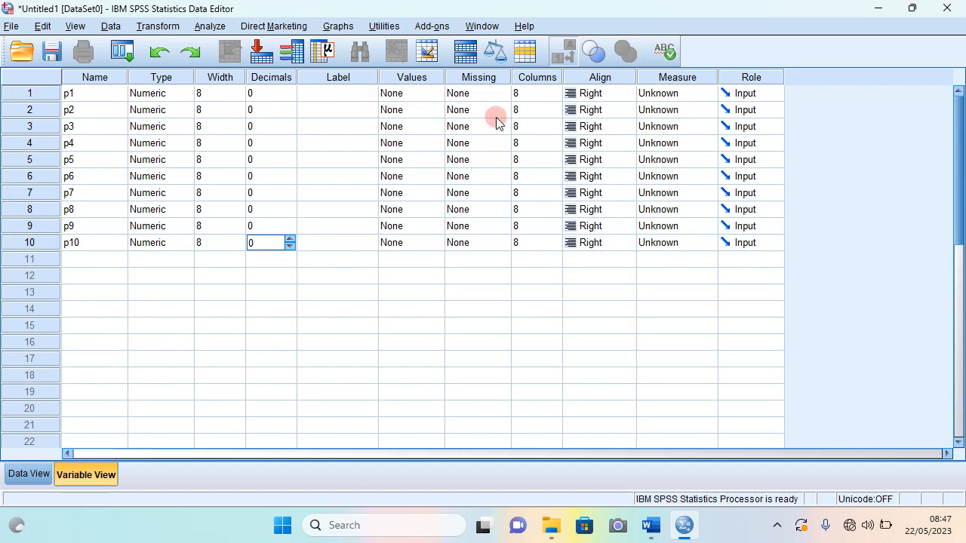
Set the measurement level of p1, p2 and p3 to Scale.
left_click(669, 94)
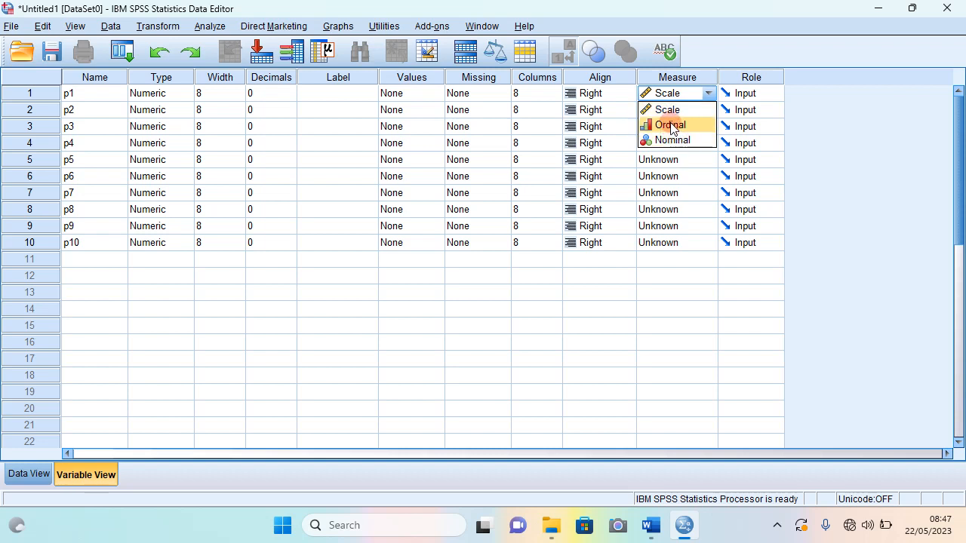
left_click(666, 109)
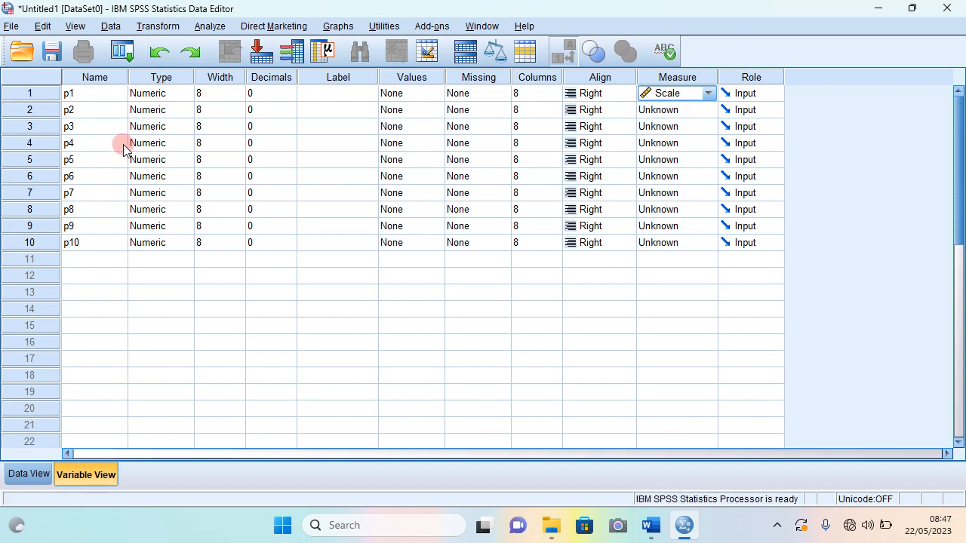
left_click(707, 94)
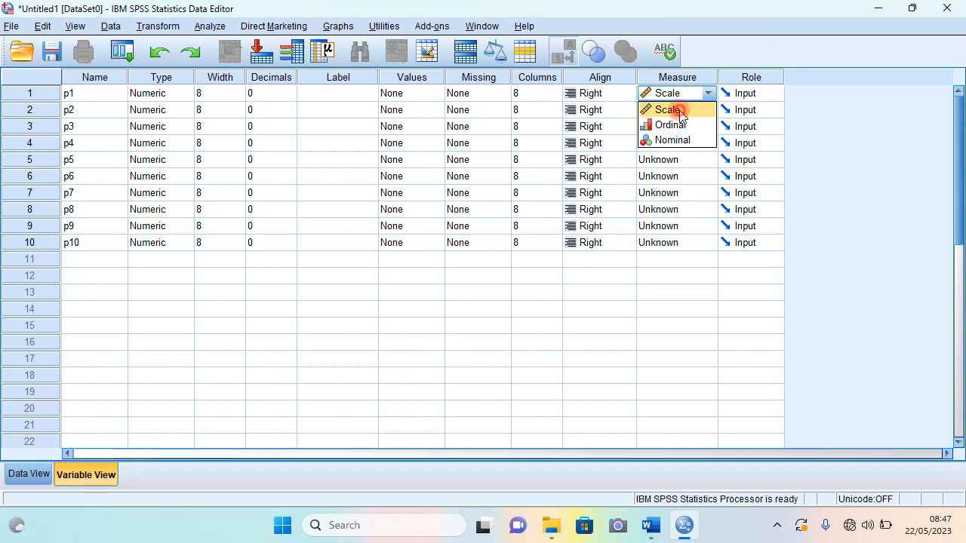
left_click(684, 110)
left_click(709, 110)
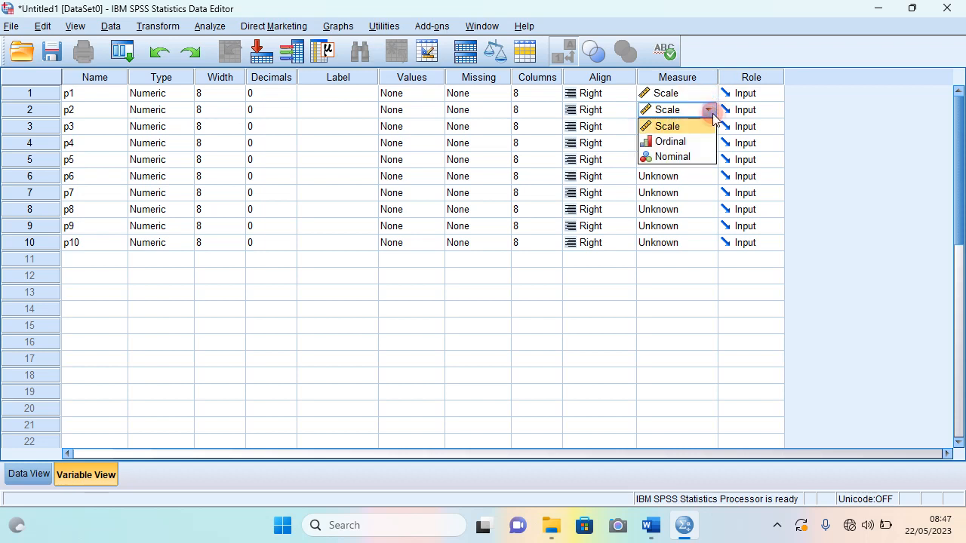
left_click(705, 127)
left_click(711, 129)
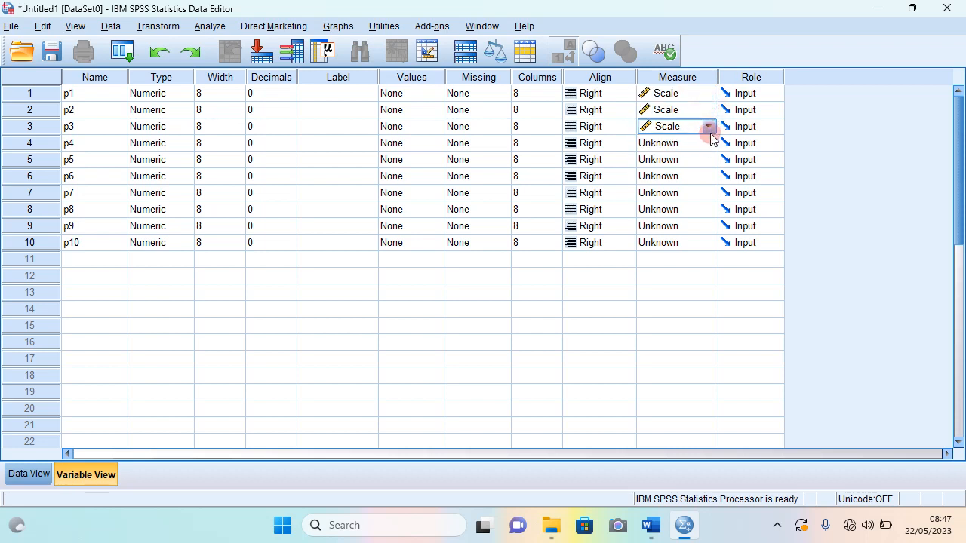
left_click(705, 143)
Set the measurement level of p4, p5 and p6 to Scale.
left_click(709, 143)
left_click(707, 155)
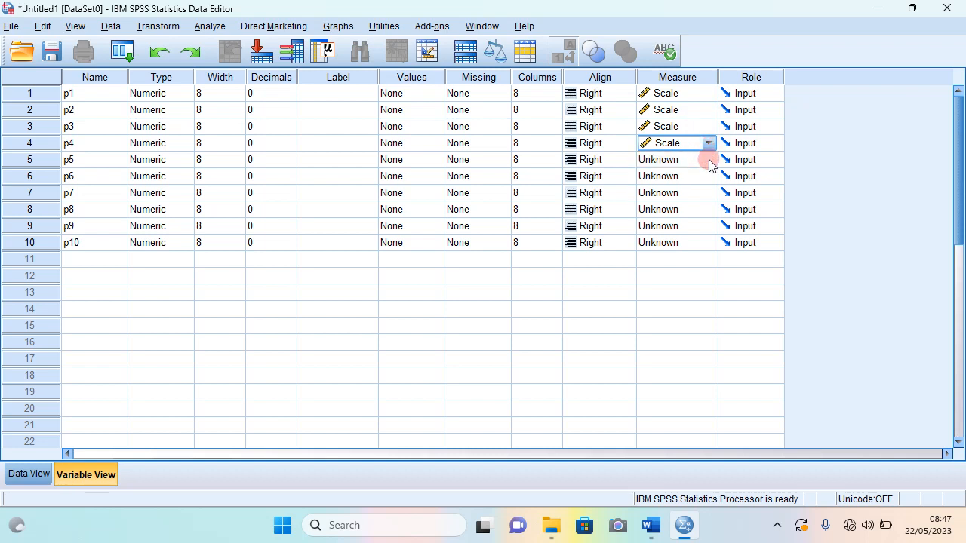
left_click(709, 159)
left_click(709, 159)
left_click(706, 173)
left_click(710, 176)
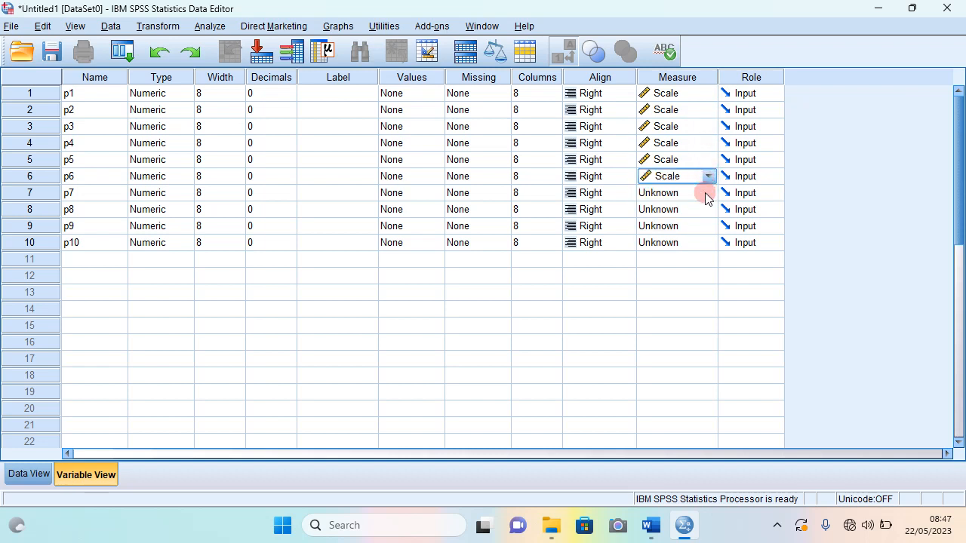
Set the measurement level of p7, p8, p9 and p10 to Scale.
left_click(709, 195)
left_click(709, 194)
left_click(707, 210)
left_click(708, 210)
left_click(708, 210)
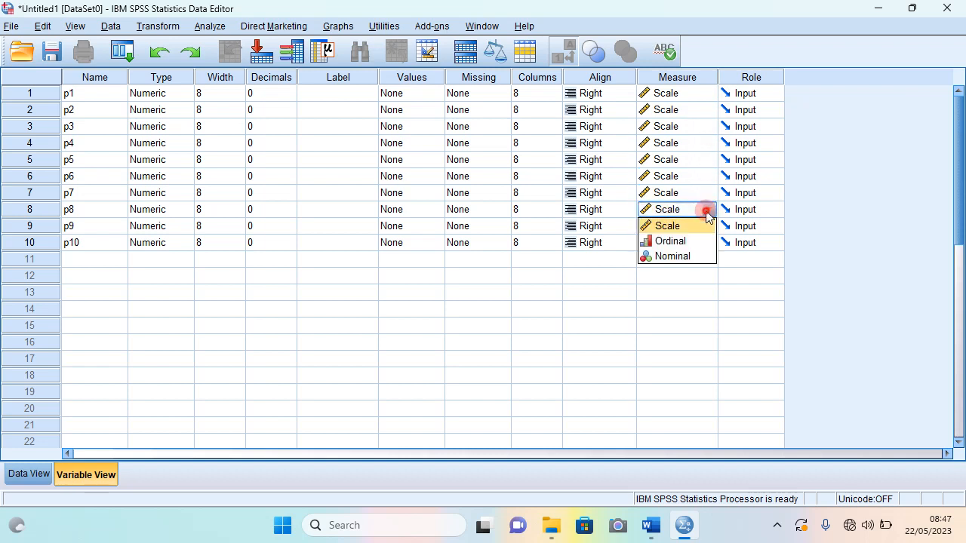
left_click(702, 225)
left_click(708, 226)
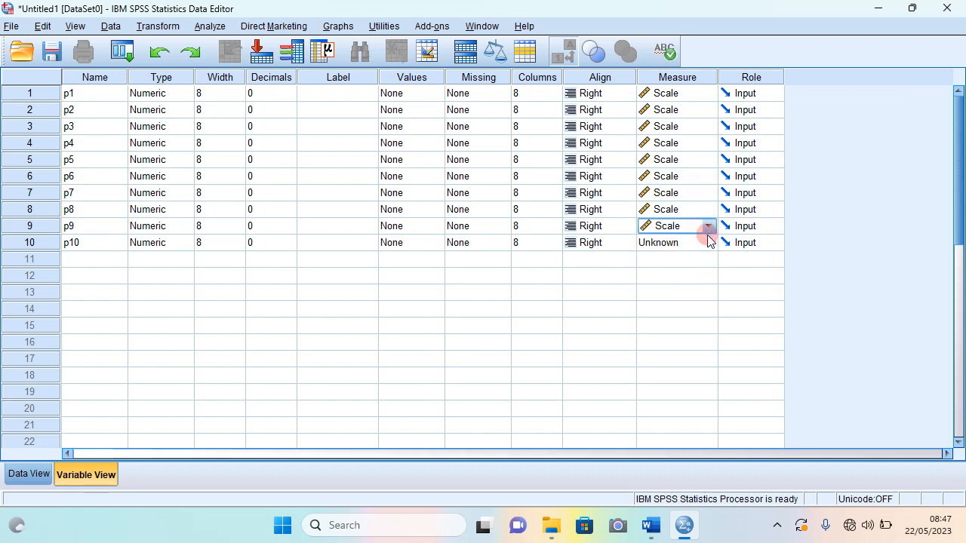
left_click(710, 242)
left_click(710, 242)
left_click(706, 259)
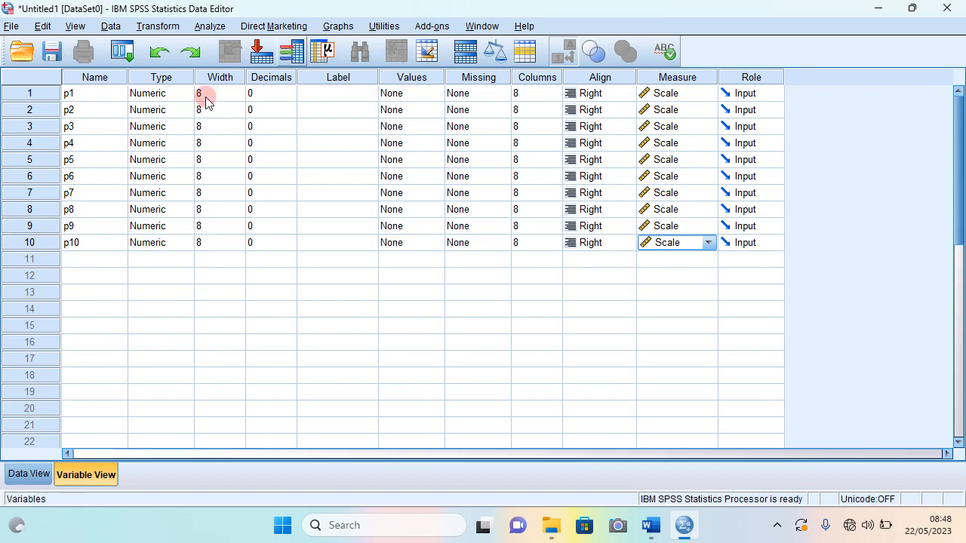
Compare the data sheet with the variable definitions, and end on the data sheet with columns p1 to p10.
left_click(32, 476)
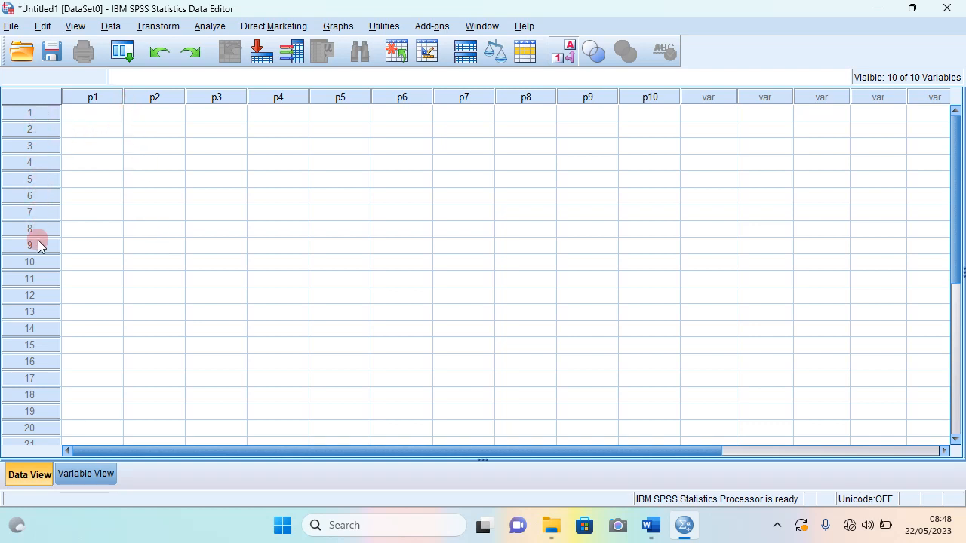
left_click(83, 477)
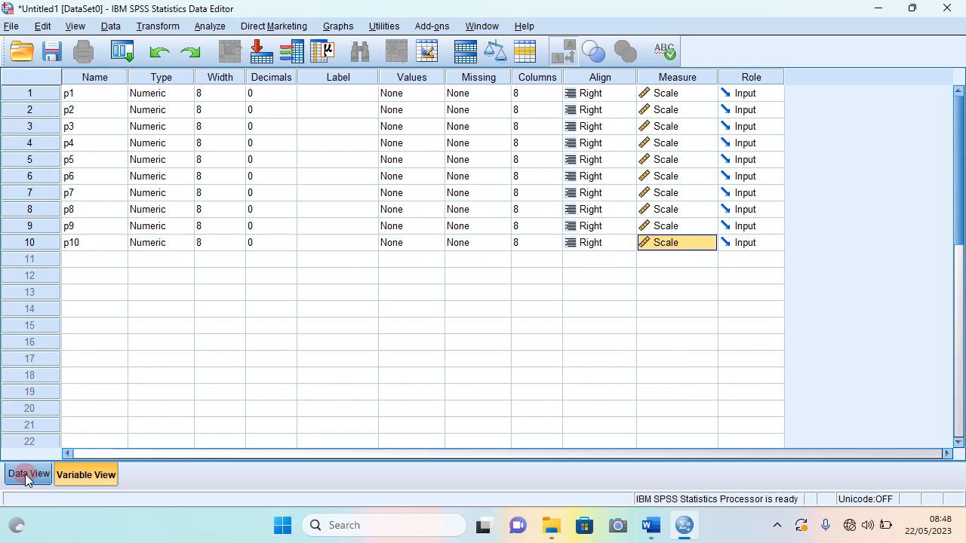
left_click(28, 476)
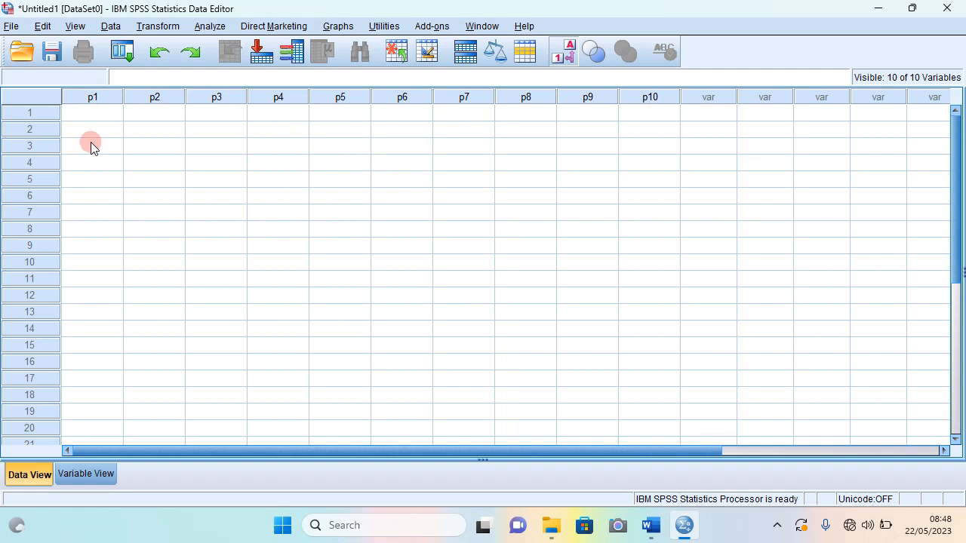
Enter the answers 1, 0, 1, 1 and 1 for p1 to p5 in the first case.
left_click(85, 113)
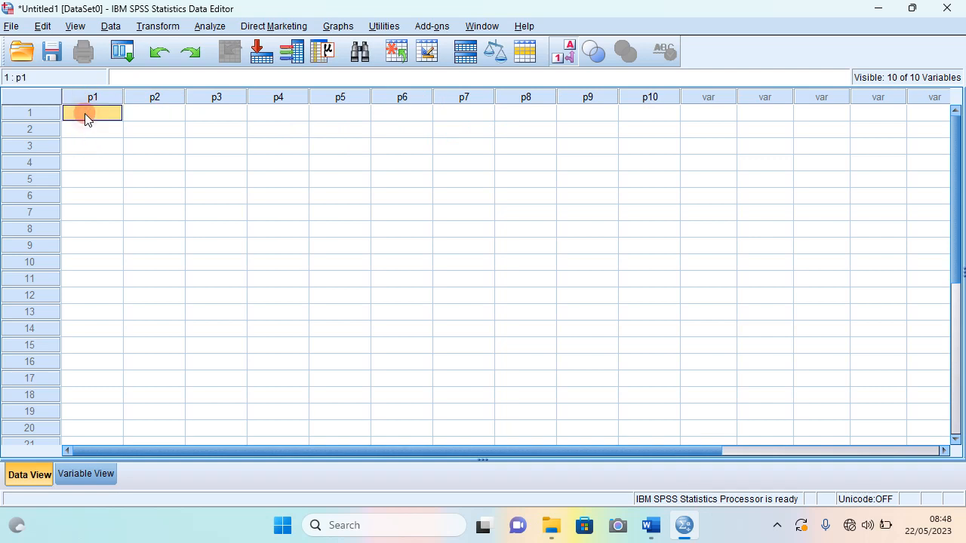
type("1")
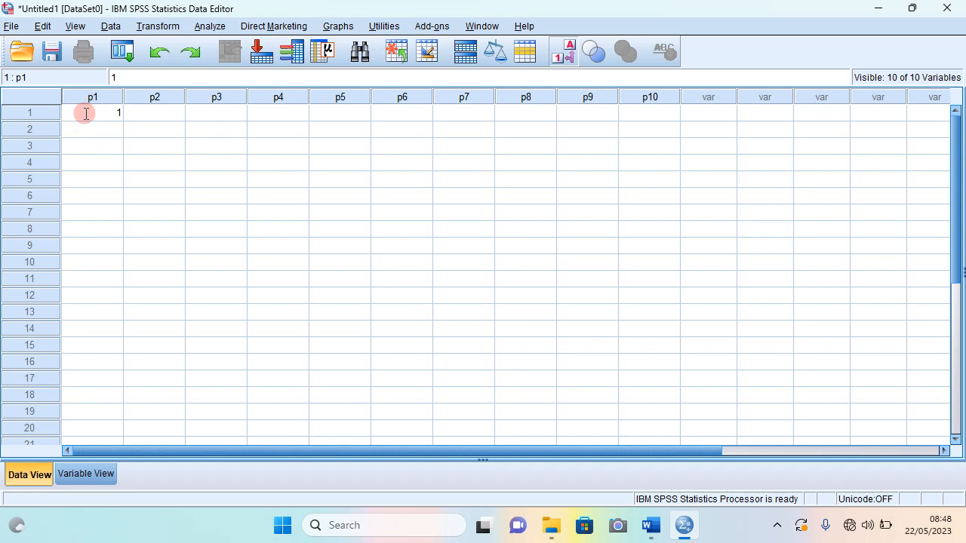
key("Tab")
type("0")
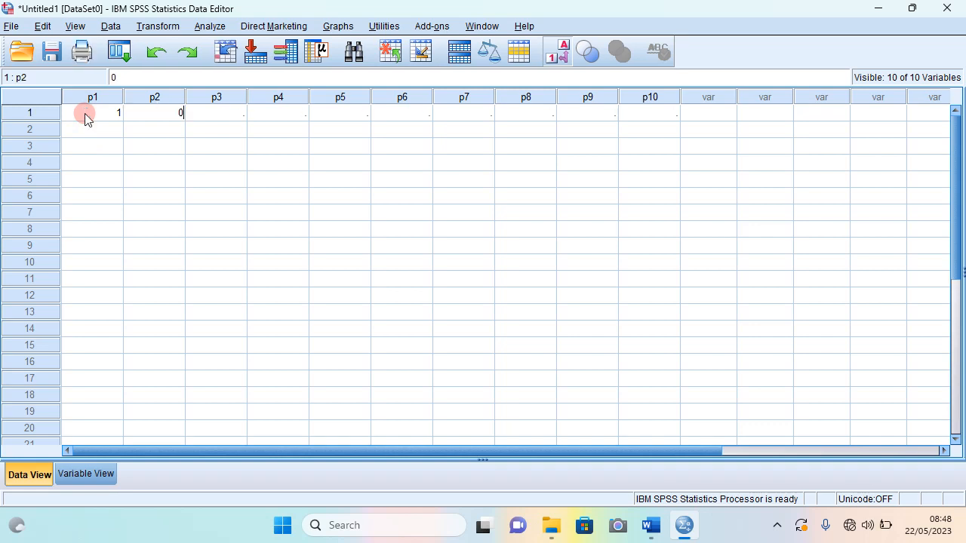
key("Tab")
type("1")
key("Tab")
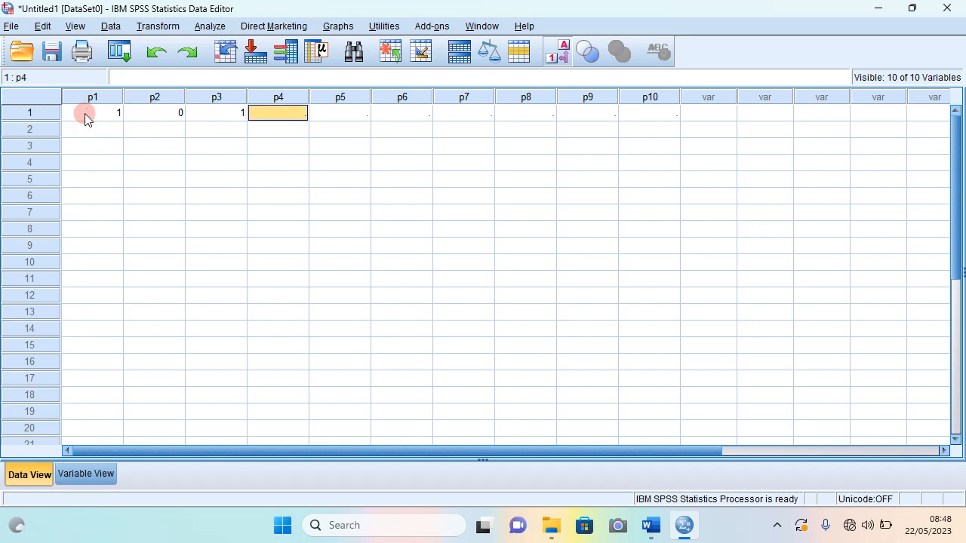
type("1")
key("Tab")
type("1")
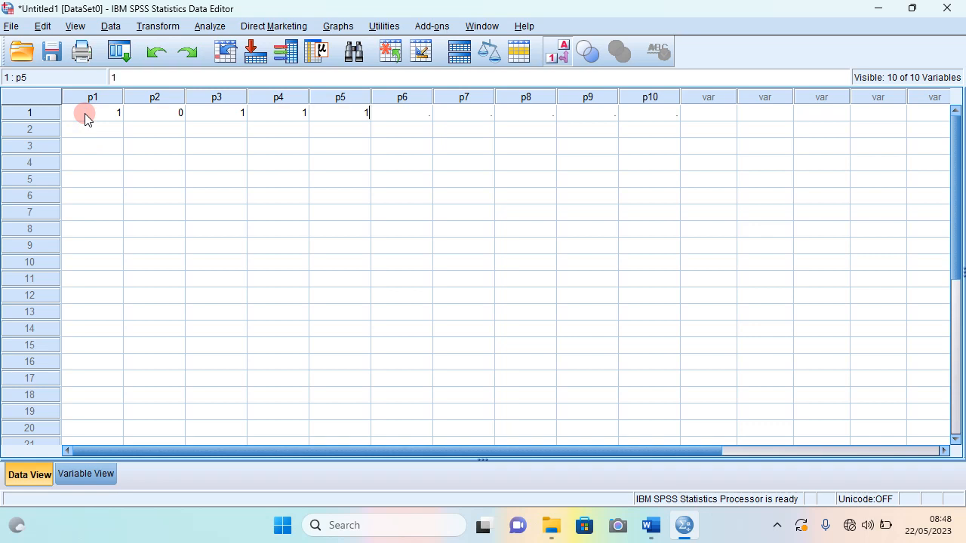
Complete the first case with the answer 1 for each item from p6 to p10.
key("Tab")
type("1")
key("Tab")
type("1")
key("Tab")
type("1")
key("Tab")
type("1")
key("Tab")
type("1")
key("Return")
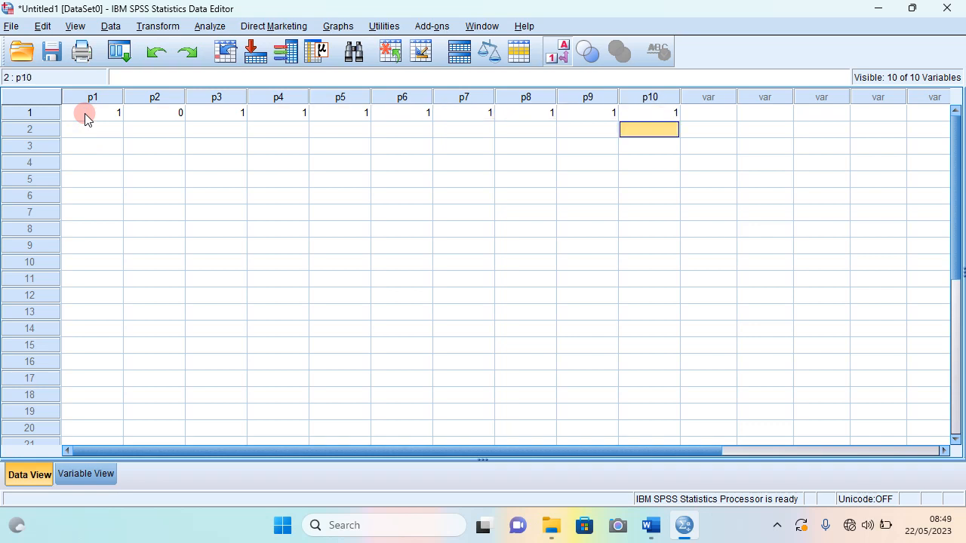
Start the second case with the answer 1 for p1, p2 and p3.
key("Left")
key("Left")
key("Left")
key("Left")
key("Left")
key("Left")
key("Left")
key("Left")
key("Left")
type("1")
key("Tab")
type("1")
key("Tab")
type("1")
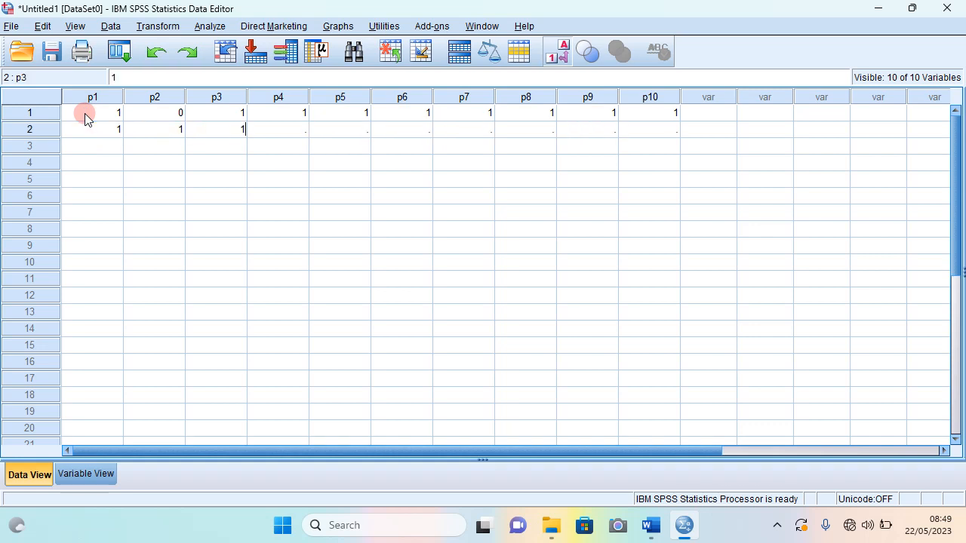
Complete the second case with the answer 1 for each item from p4 to p10.
key("Tab")
type("1")
key("Tab")
type("1")
key("Tab")
type("1")
key("Tab")
type("11")
key("Return")
Start the third case with the answer 1 for each item from p1 to p6.
key("Left")
key("Left")
key("Left")
key("Left")
key("Left")
key("Left")
key("Left")
key("Left")
key("Left")
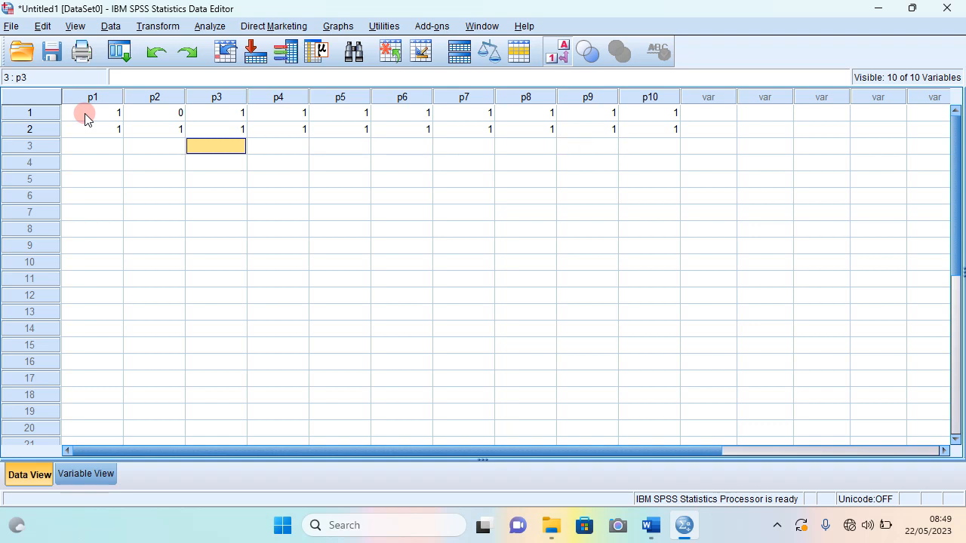
type("1\t1\t1\t1\t1\t1\t")
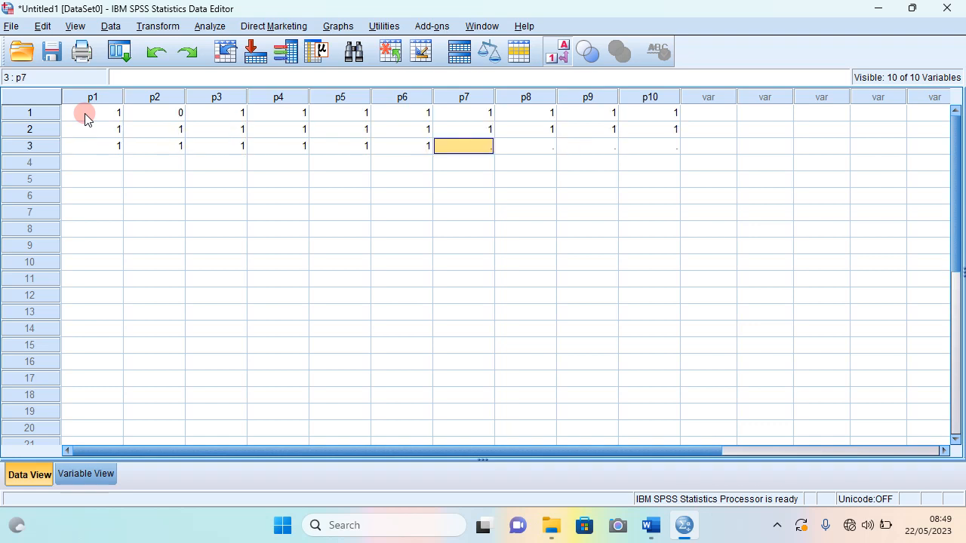
Complete the third case with 1 for p7 and p8, and 0 for p9 and p10.
type("1\t1")
key("Tab")
type("0")
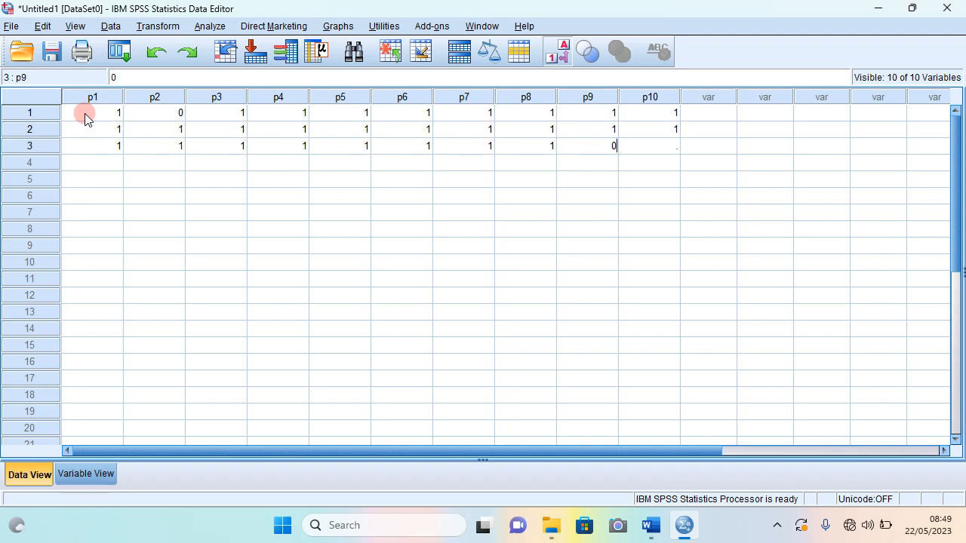
key("Tab")
type("0")
key("Return")
Start the fourth case with the answer 1 for each item from p1 to p6.
key("Left")
key("Left")
key("Left")
key("Left")
key("Left")
key("Left")
key("Left")
key("Left")
key("Left")
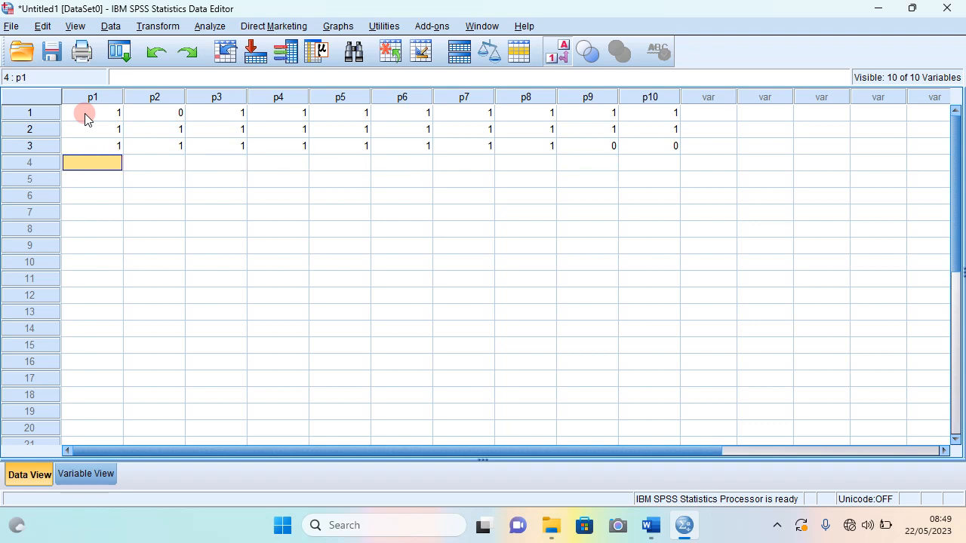
type("1")
key("Tab")
type("1")
key("Tab")
type("1")
key("Tab")
type("1")
key("Tab")
type("1")
key("Tab")
type("1")
key("Tab")
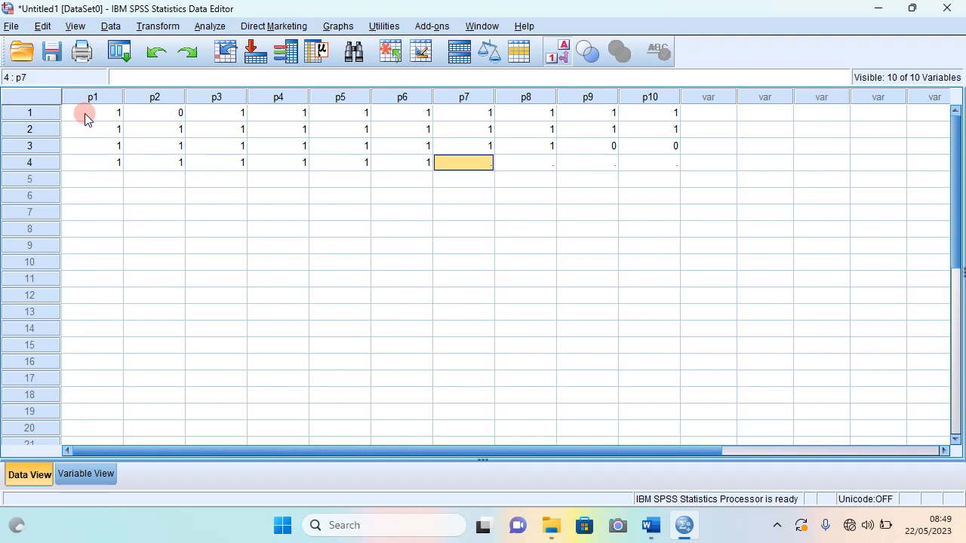
Complete the fourth case with 1 for p7 and 0 for p8, p9 and p10.
type("1")
key("Tab")
type("0")
key("Tab")
type("0")
key("Tab")
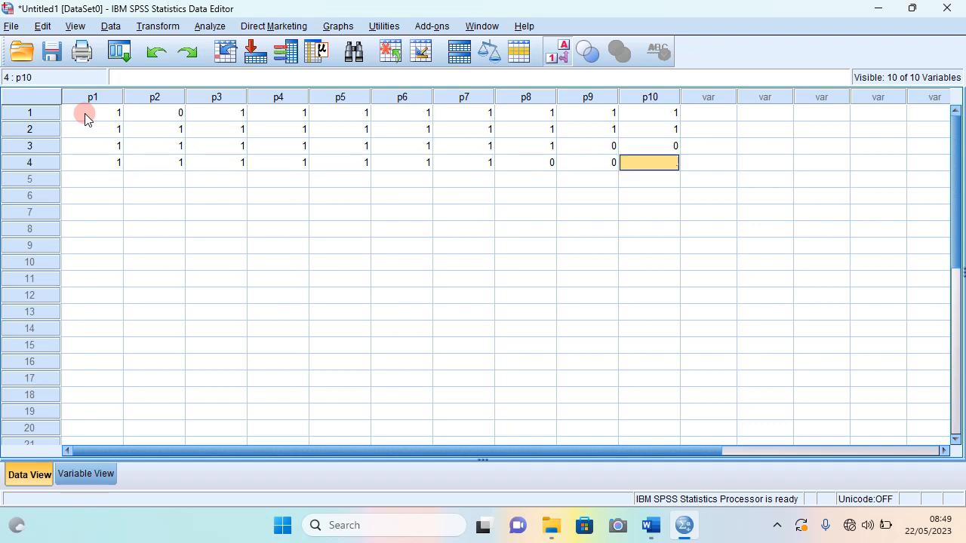
type("0")
key("Return")
Enter the fifth case with the answer 1 for p1 to p6 and 0 for p7 to p10.
key("Left")
key("Left")
key("Left")
key("Left")
key("Left")
key("Left")
key("Left")
key("Left")
key("Left")
type("1")
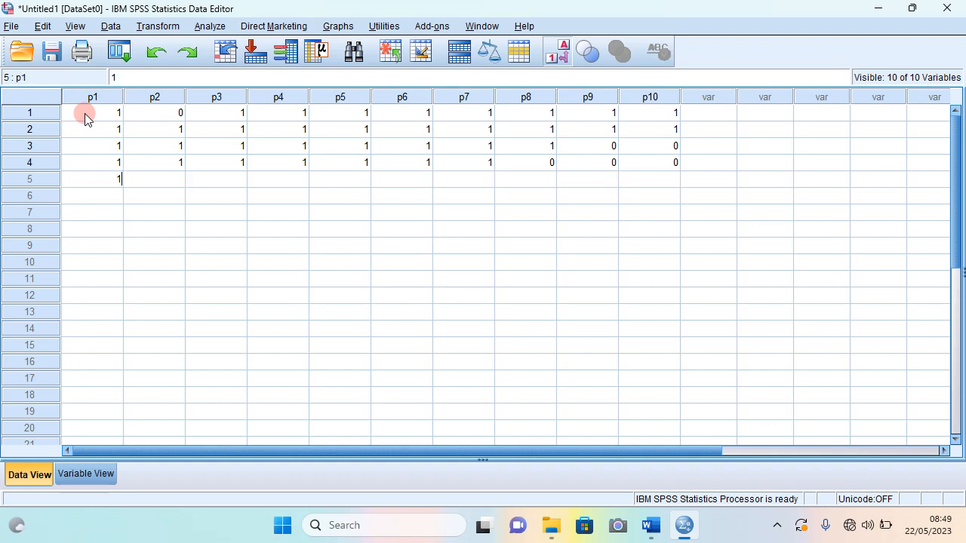
key("Tab")
type("1")
key("Tab")
type("1")
key("Tab")
type("1\t1")
key("Tab")
type("1")
key("Tab")
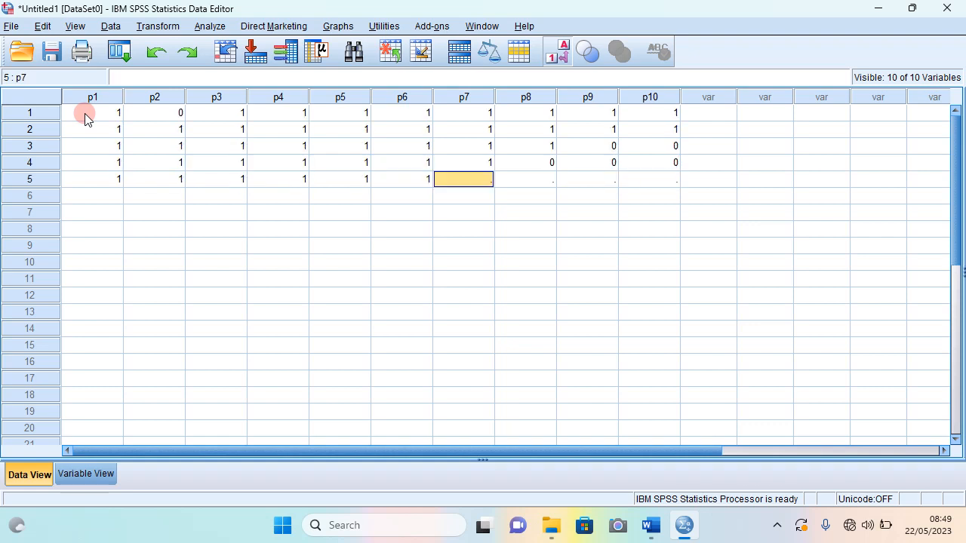
type("0\t0\t0\t0")
key("Return")
Enter the sixth case with the answer 1 for p1 to p5 and 0 for p6 to p10.
key("Left")
key("Left")
key("Left")
key("Left")
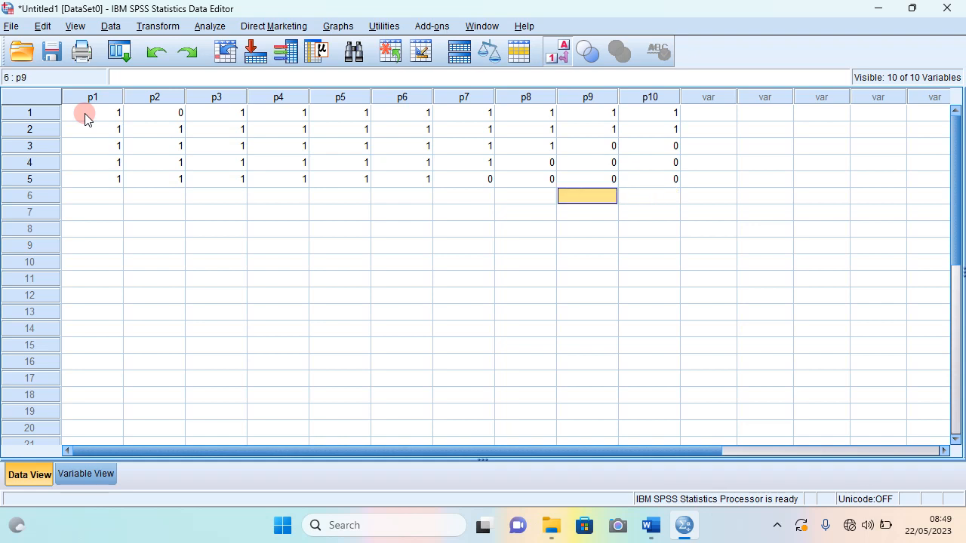
key("Home")
type("1\t1\t1\t1")
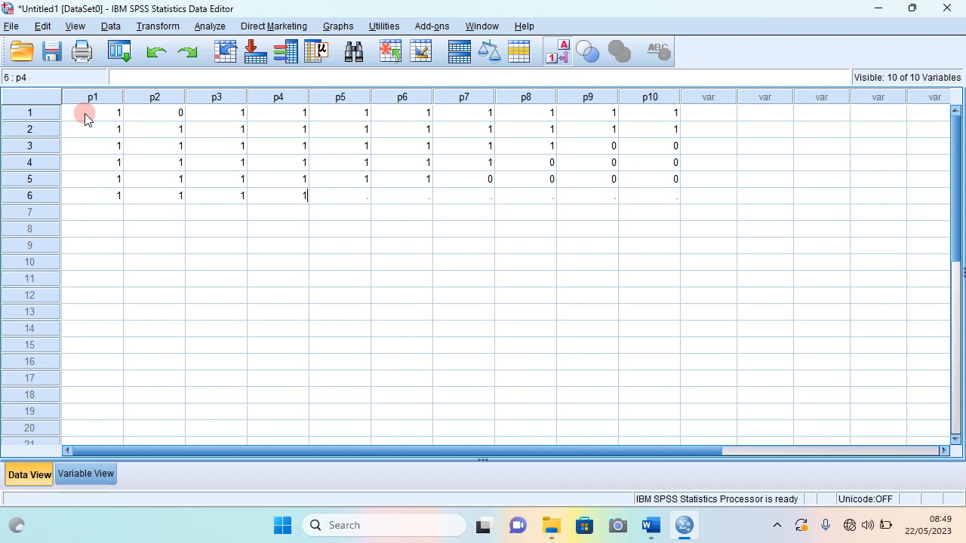
type("\t1\t0\t0\t0\t0")
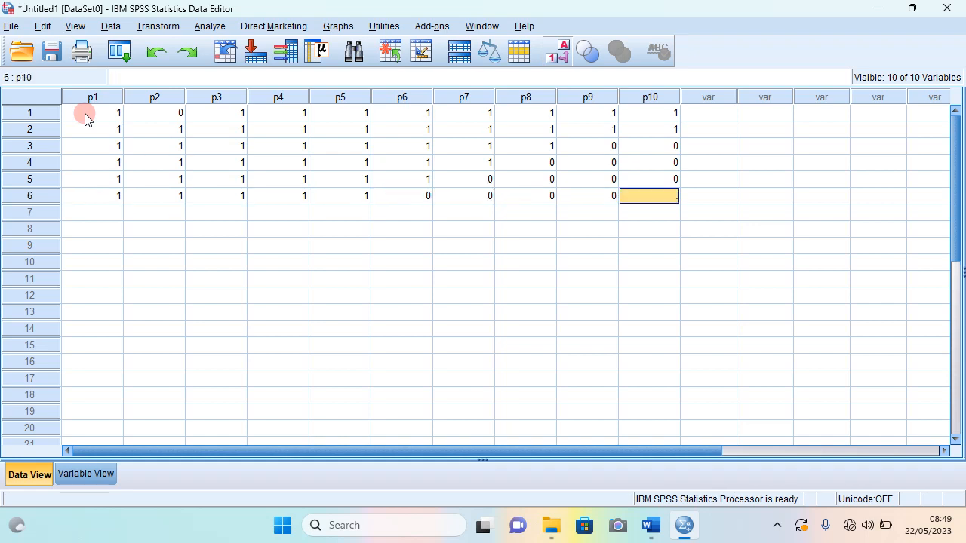
key("Return")
Enter the seventh case with the answer 1 for p1 to p4 and 0 for p5 to p10.
key("Left")
key("Home")
key("Right")
key("Left")
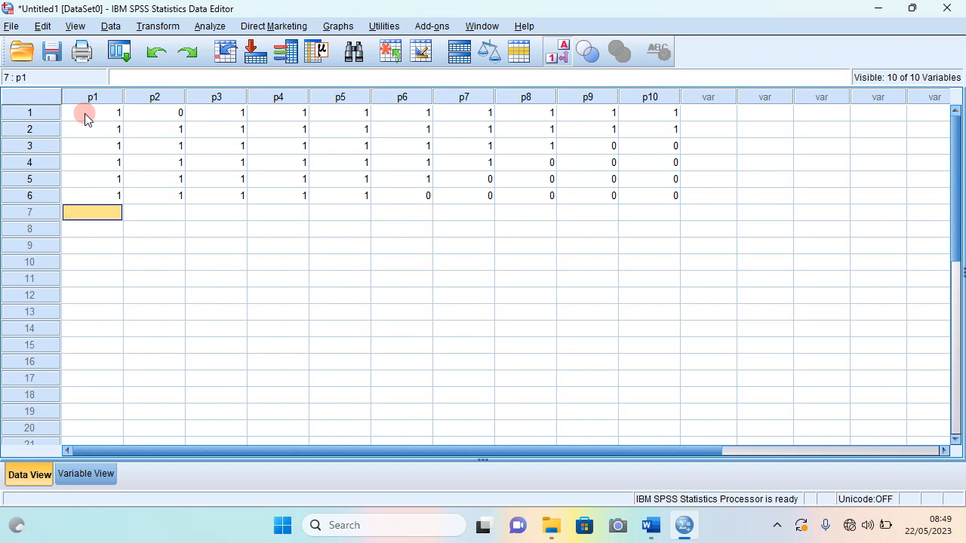
type("1\t1\t1\t1\t0\t0\t0\t0\t0")
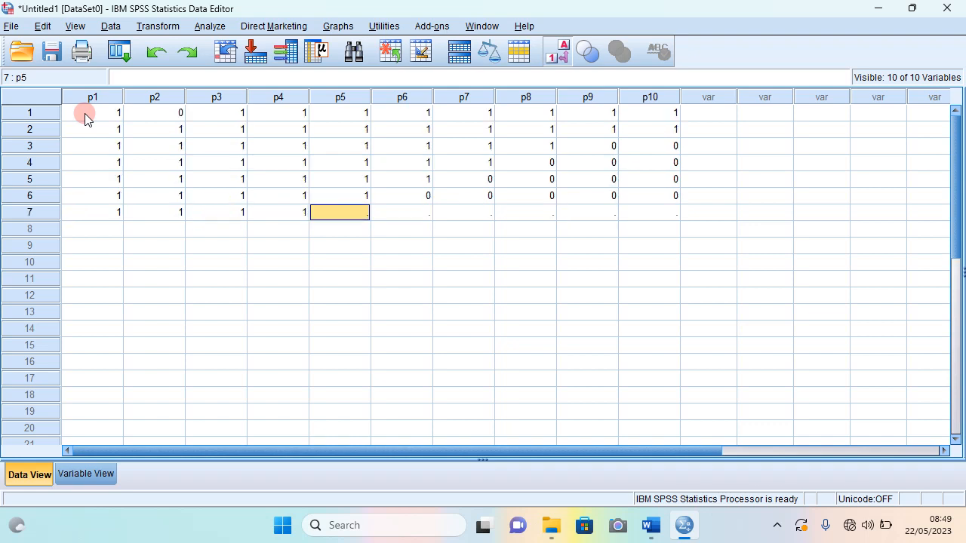
type("\t0")
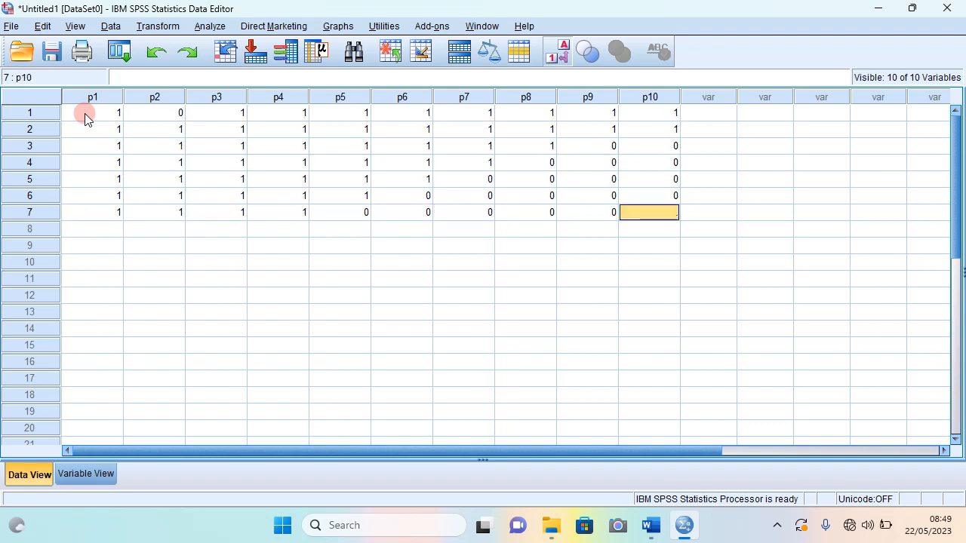
key("Return")
Enter the eighth case with the answer 1 for p1 to p9 and 0 for p10.
key("Left")
key("Left")
key("Left")
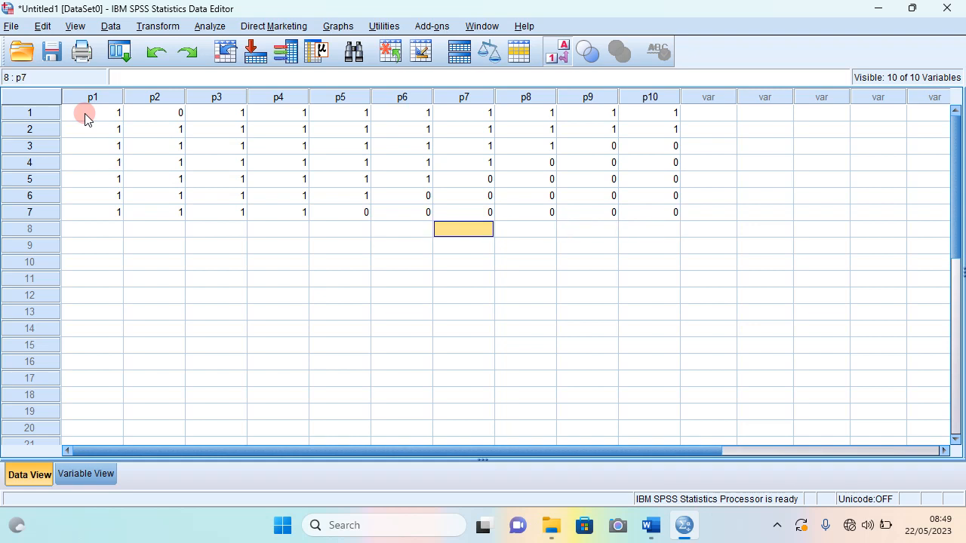
key("Home")
type("1\t1\t1\t1")
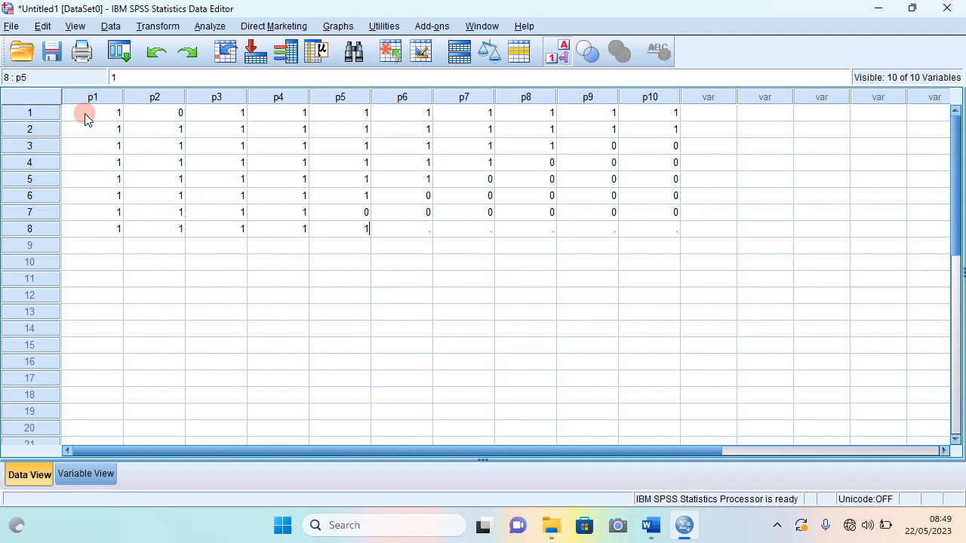
type("\t1\t1\t1")
key("Tab")
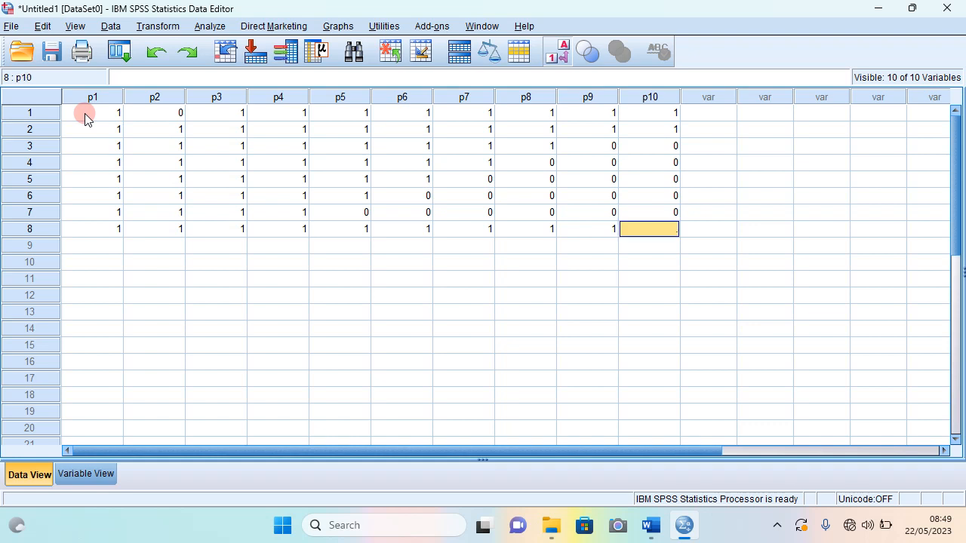
type("0")
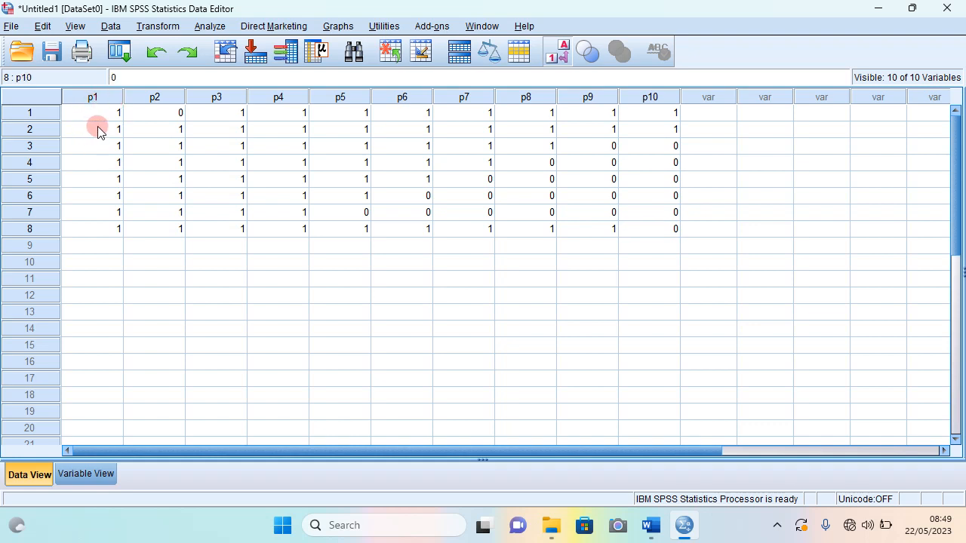
Copy the answers of cases 1 to 8 for all ten items and paste them from case 9 onward.
left_click_drag(91, 119, 664, 224)
right_click(137, 175)
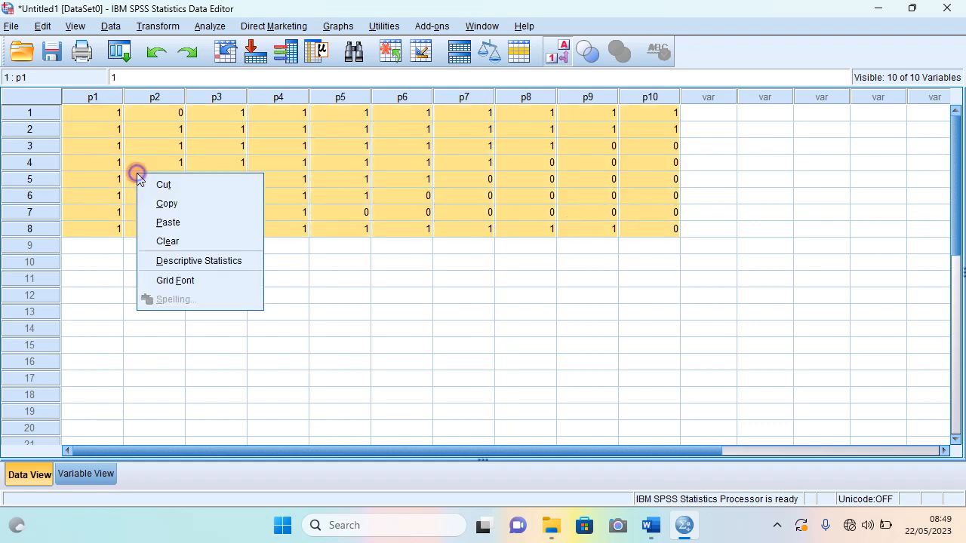
left_click(90, 256)
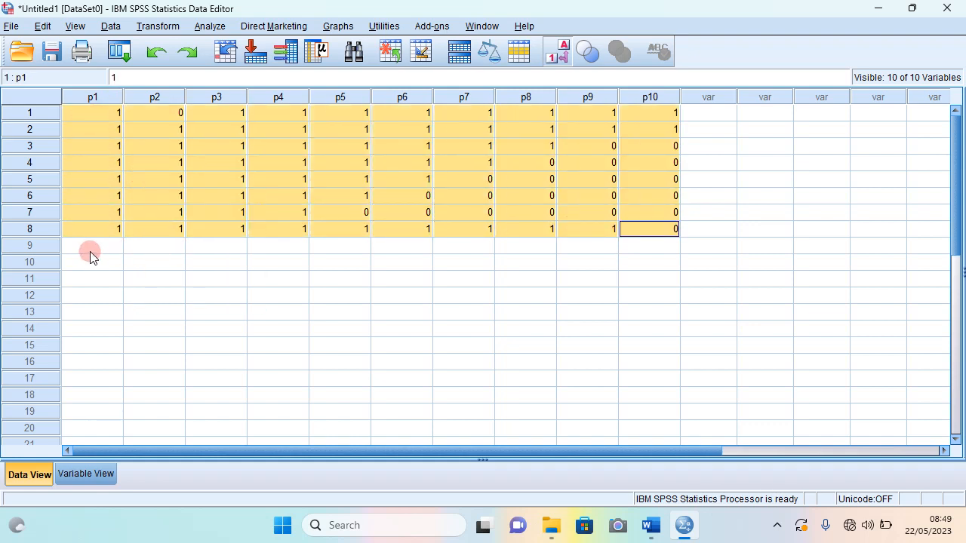
left_click(90, 249)
right_click(90, 250)
left_click(109, 297)
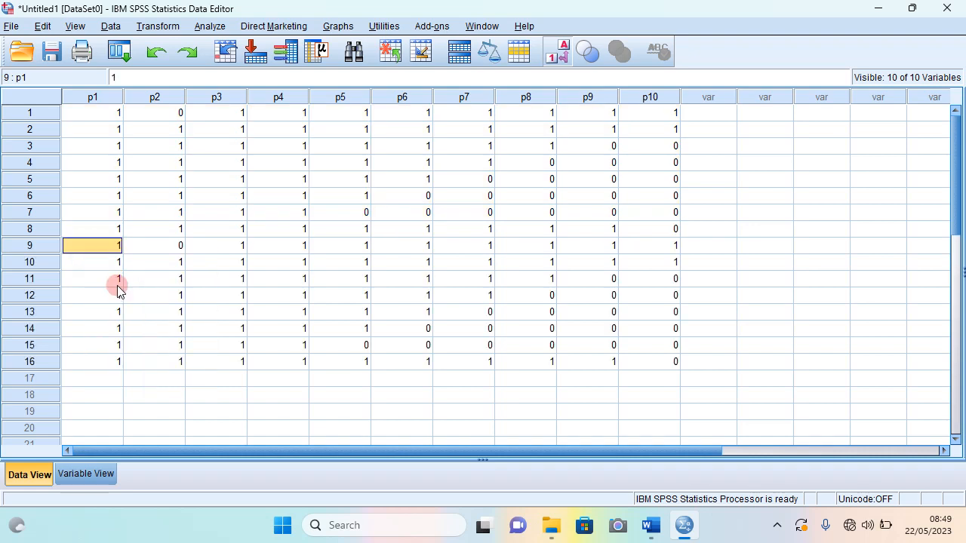
Copy the answers of cases 1 to 16 for all ten items and paste them from case 17 onward.
left_click_drag(86, 112, 633, 364)
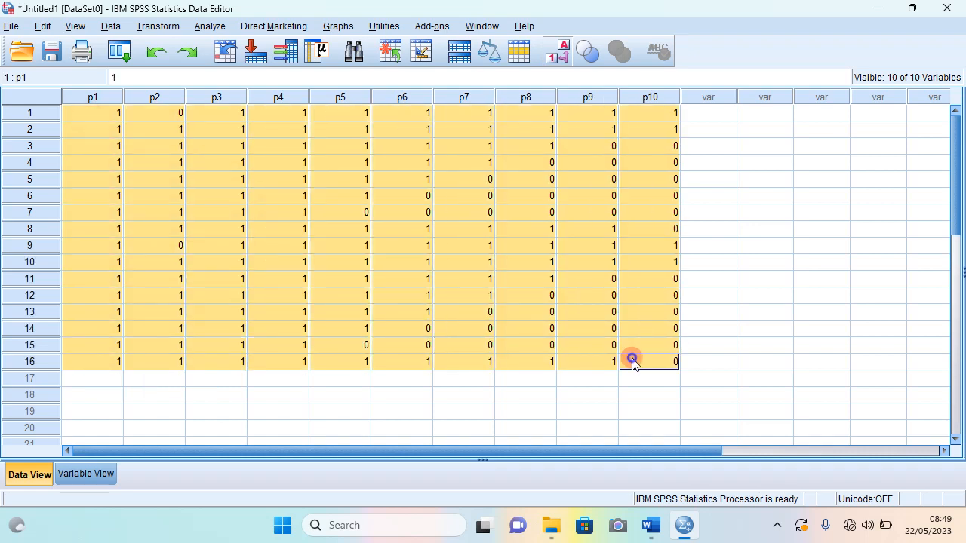
right_click(632, 363)
scroll(109, 367, "down", 4)
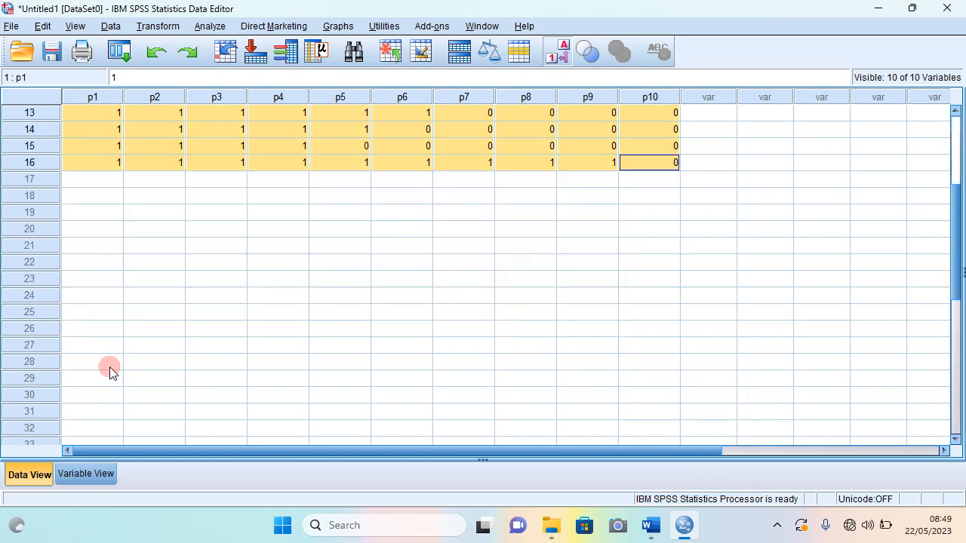
left_click(88, 179)
right_click(89, 181)
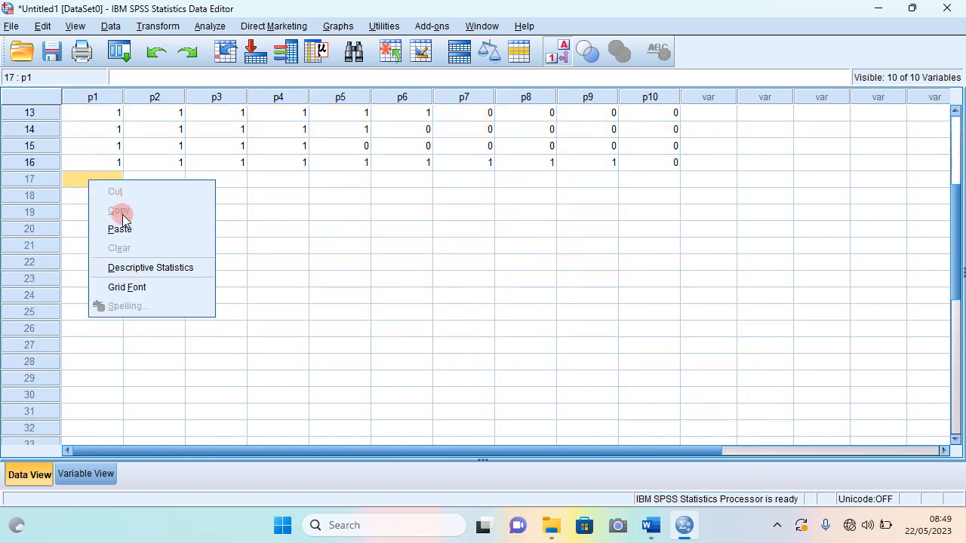
left_click(125, 226)
Paste the copied block of 16 cases again, starting at p1 of case 33.
scroll(126, 228, "down", 5)
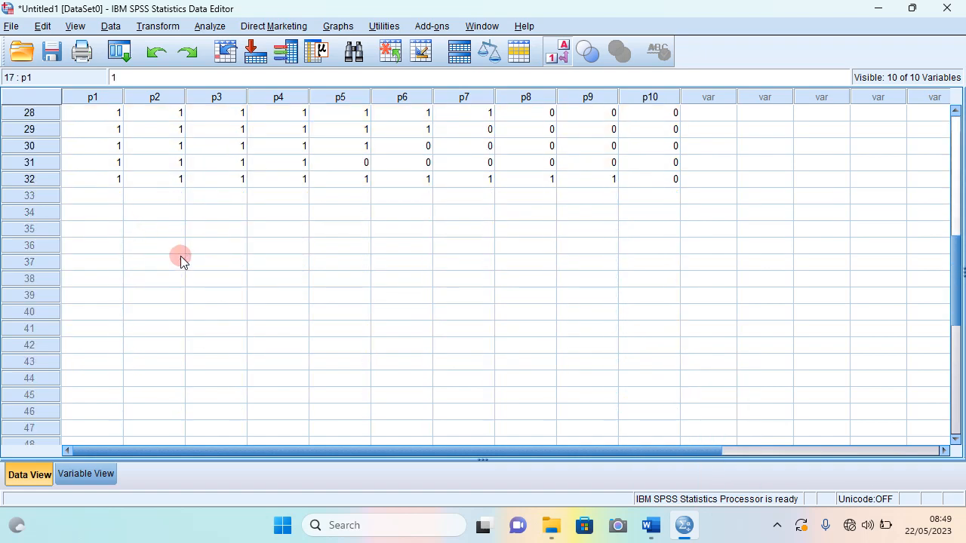
left_click(89, 198)
right_click(88, 199)
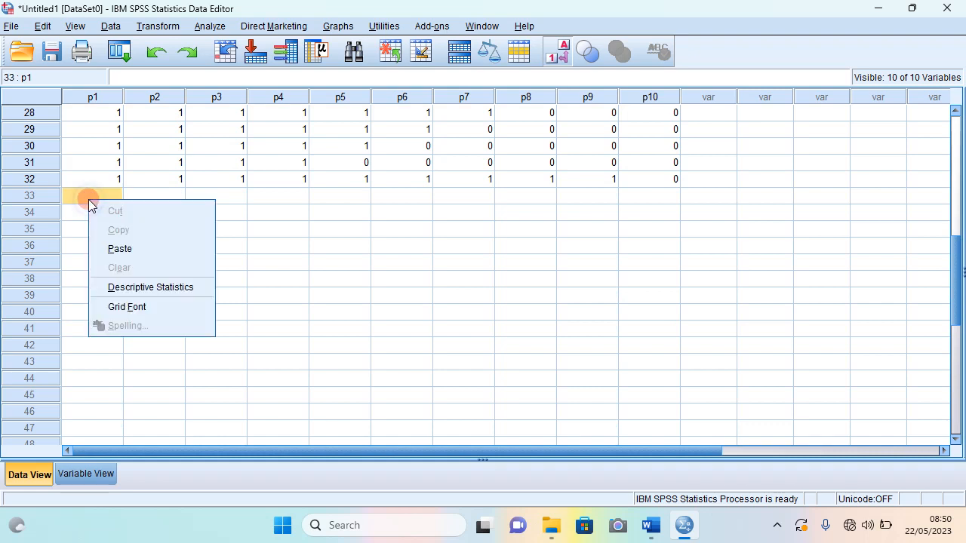
left_click(115, 249)
scroll(514, 241, "down", 6)
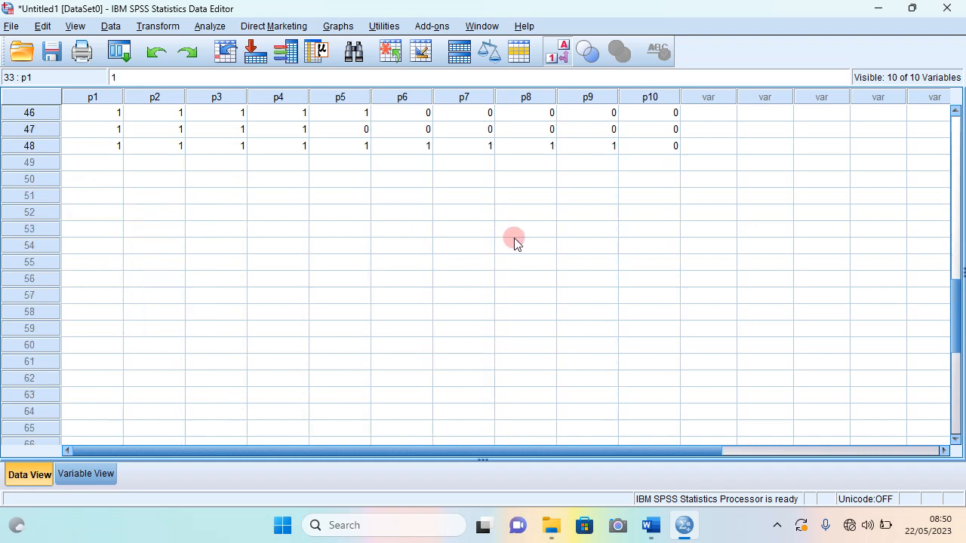
scroll(514, 238, "up", 2)
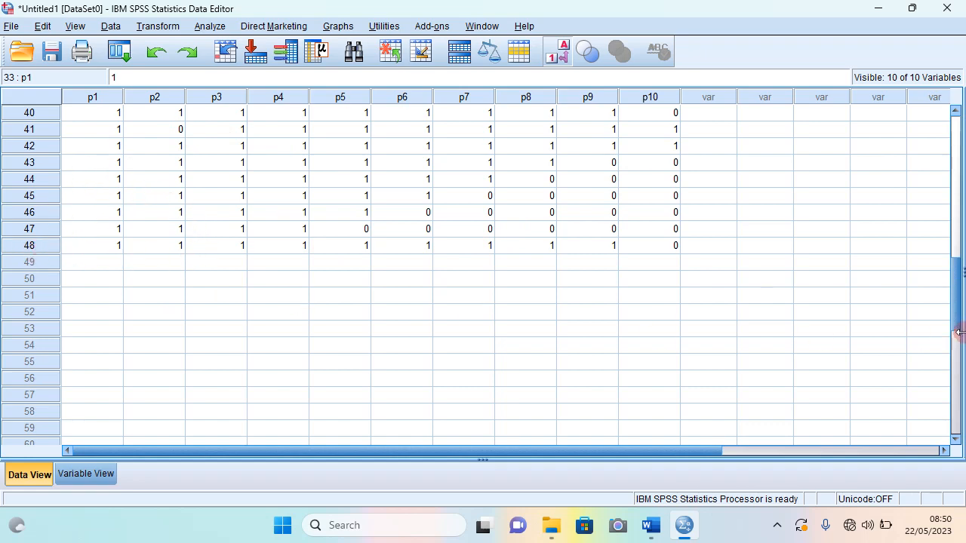
left_click_drag(960, 332, 960, 179)
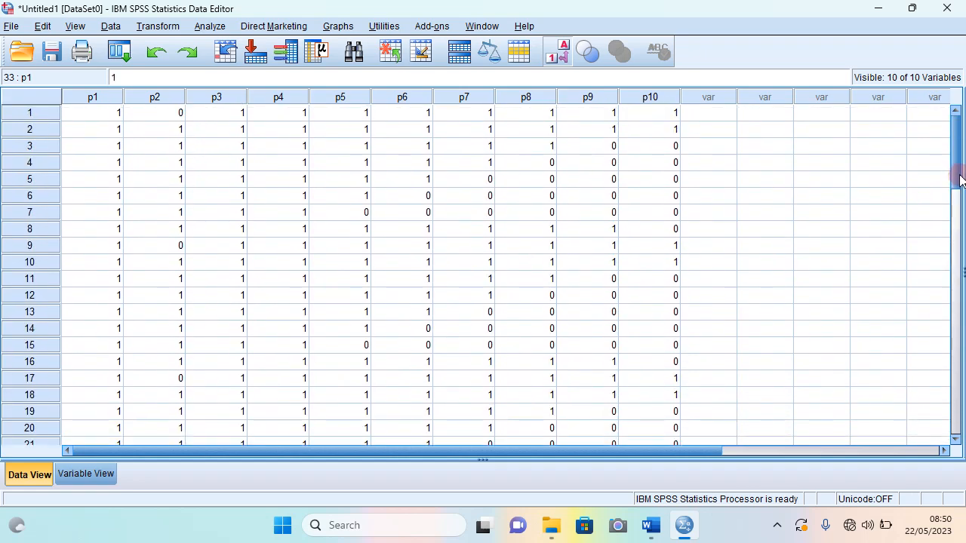
left_click(712, 116)
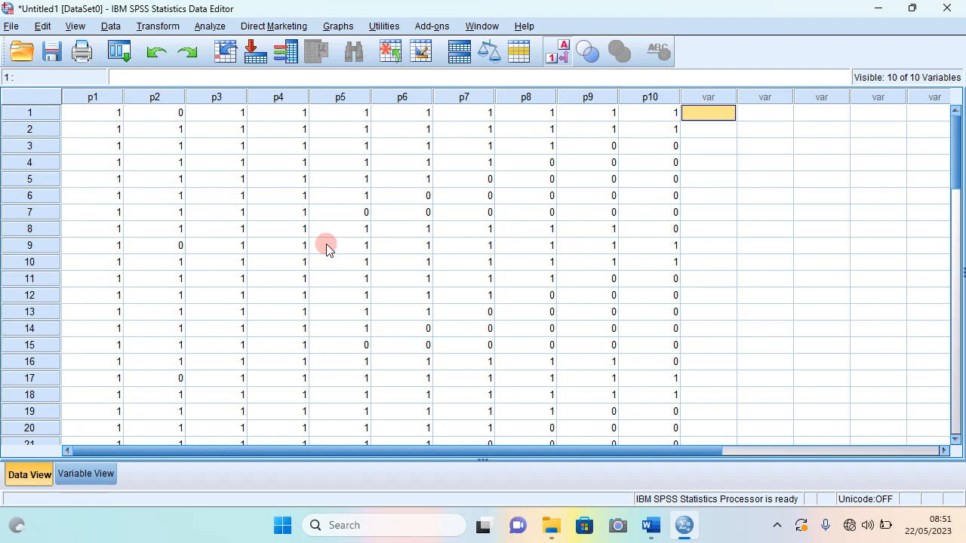
Start a Compute Variable transformation and name the target variable Skor1.
left_click(158, 27)
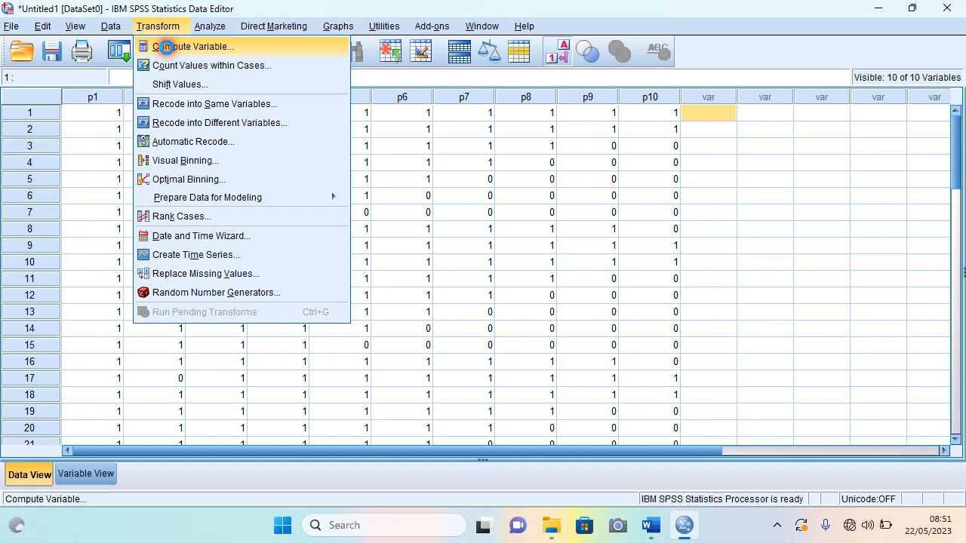
left_click(169, 49)
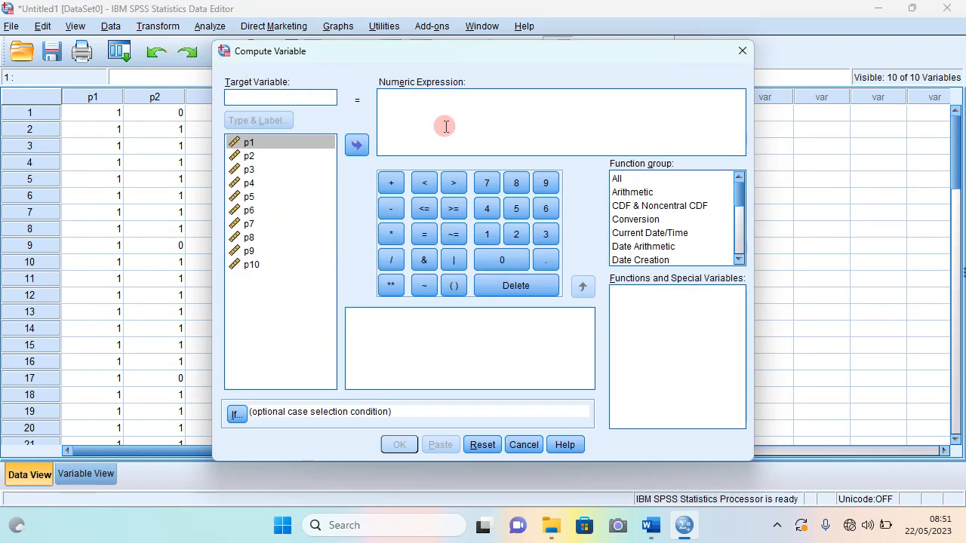
left_click_drag(498, 57, 485, 36)
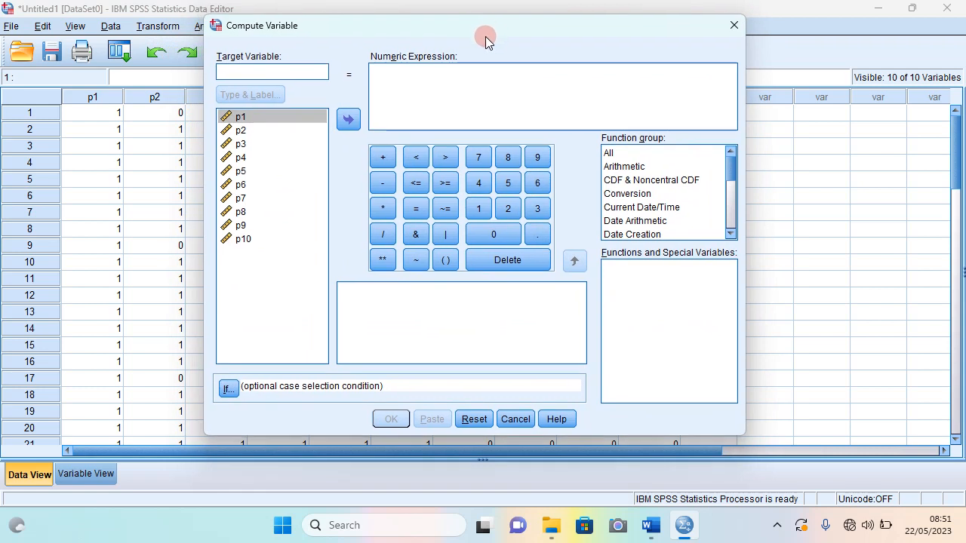
left_click(237, 72)
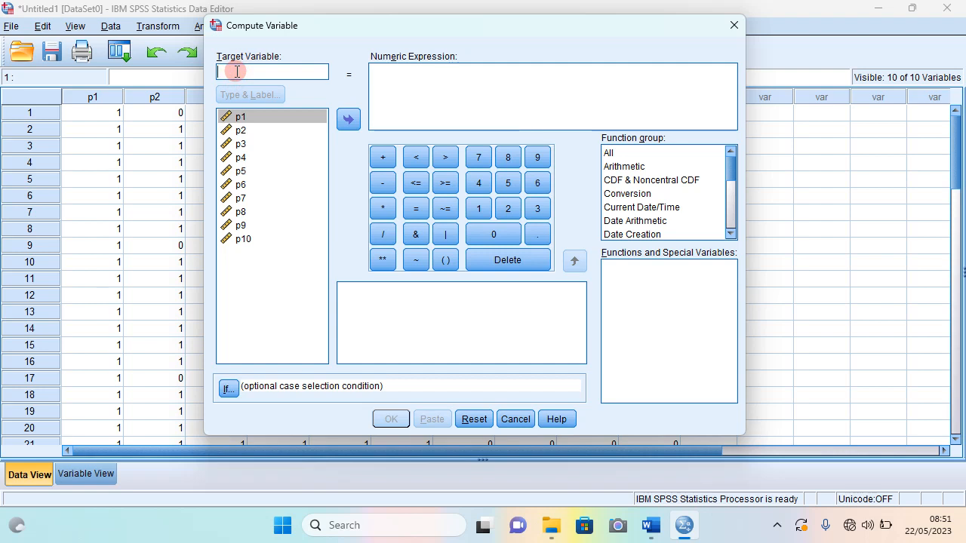
key("Caps_Lock")
type("K")
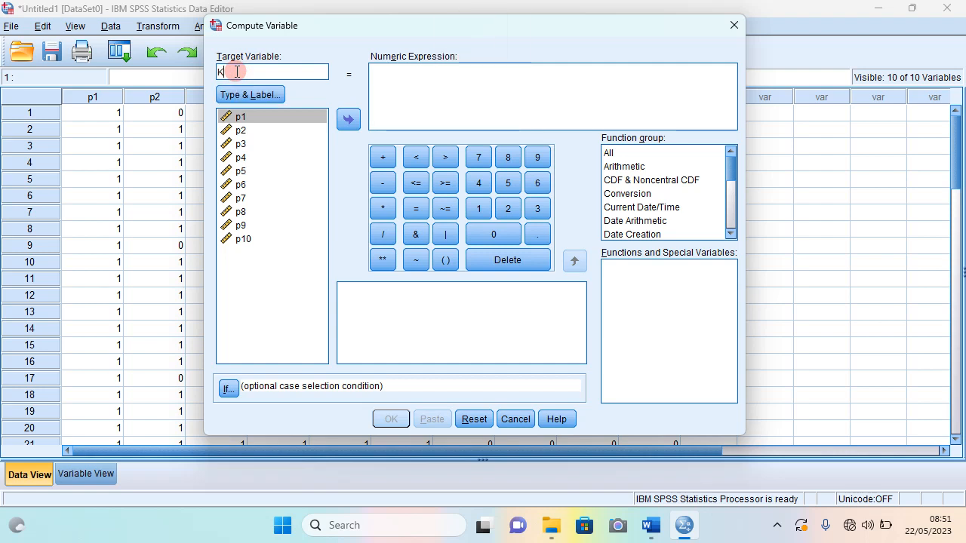
key("BackSpace")
type("S")
key("Caps_Lock")
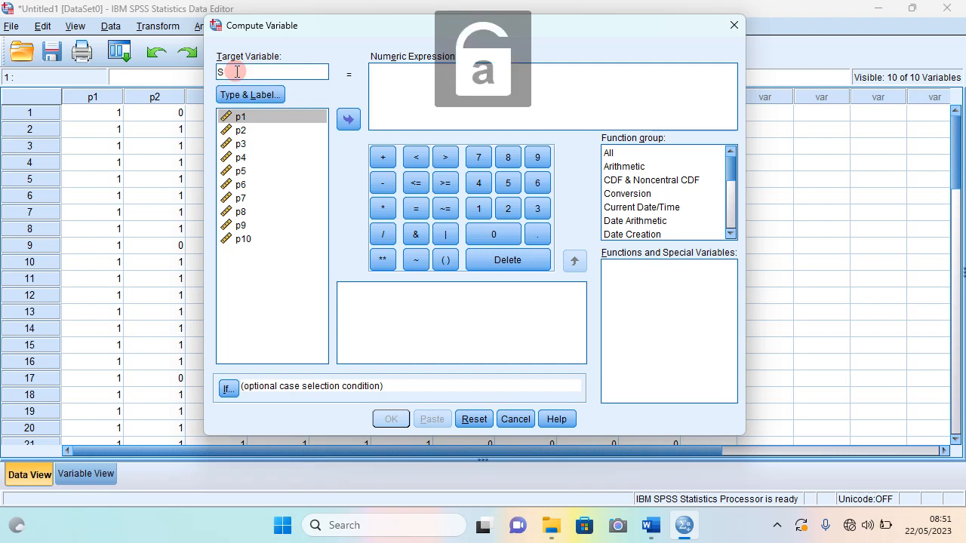
type("kor")
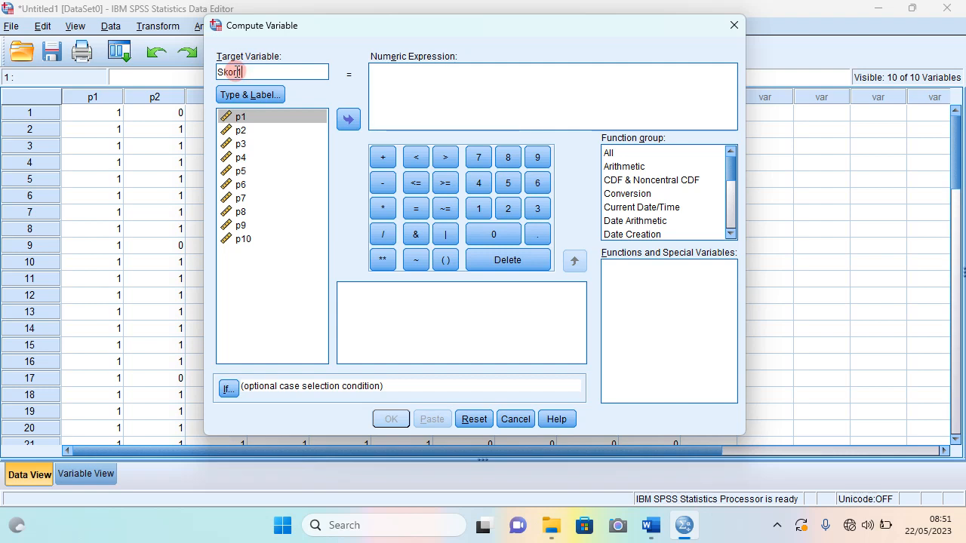
type("1")
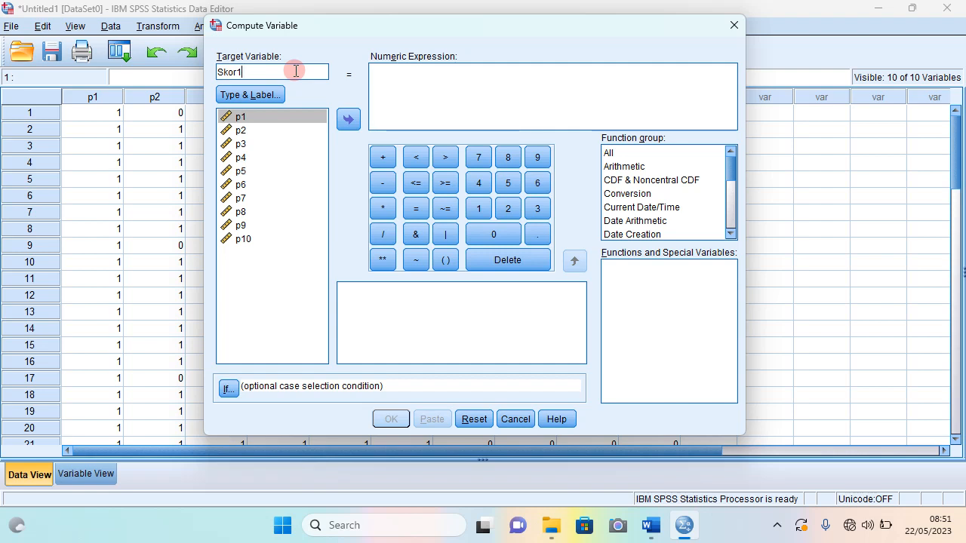
left_click(263, 96)
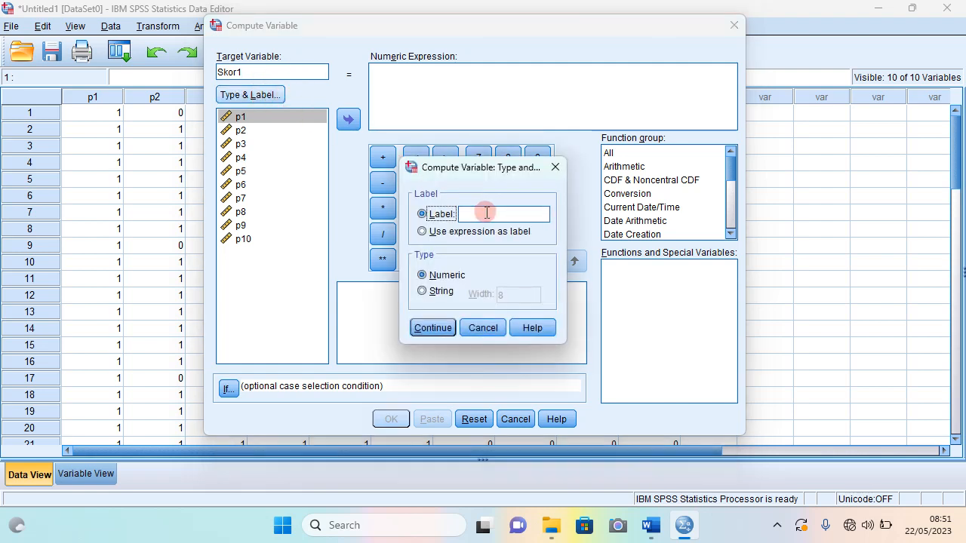
left_click(533, 329)
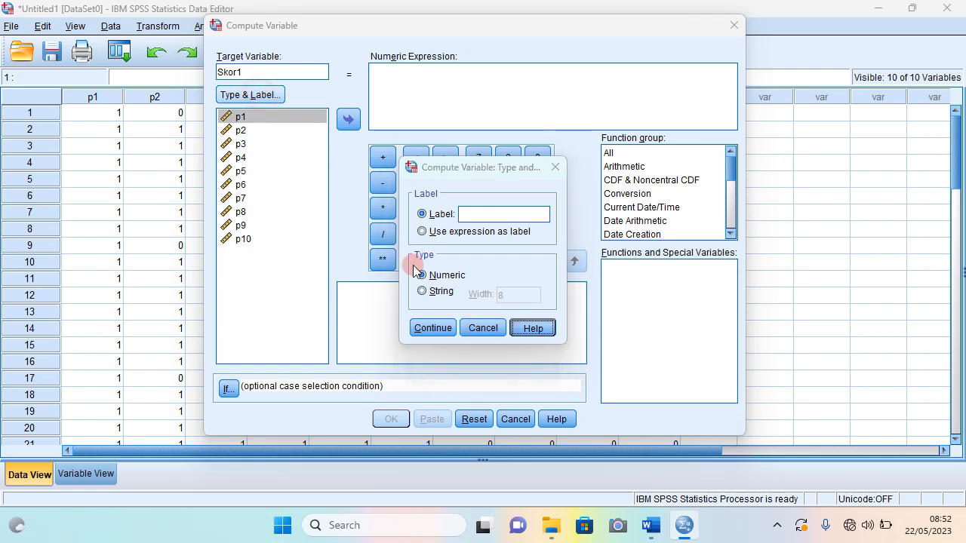
left_click(483, 328)
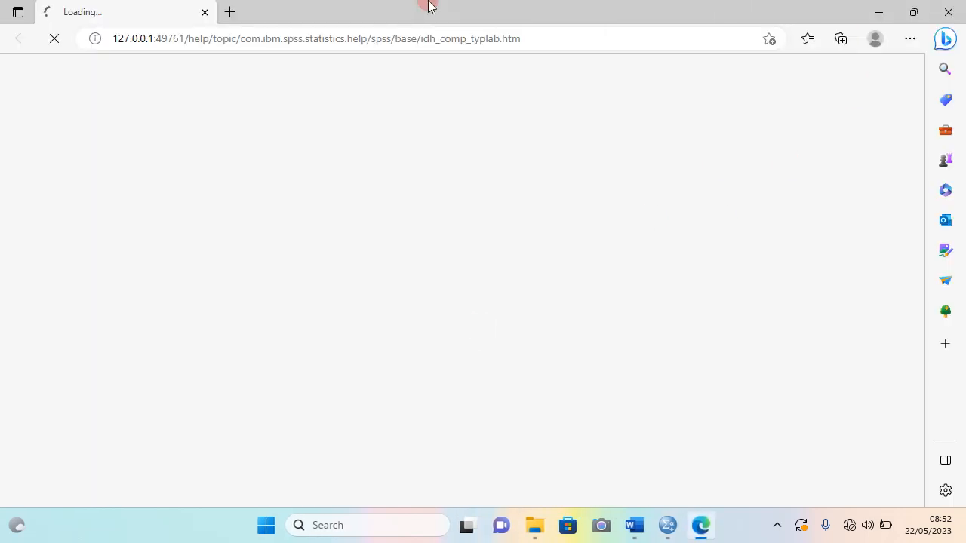
Close the opened help page and give the target variable Skor1 the label Skor Pengetahuan.
left_click(205, 12)
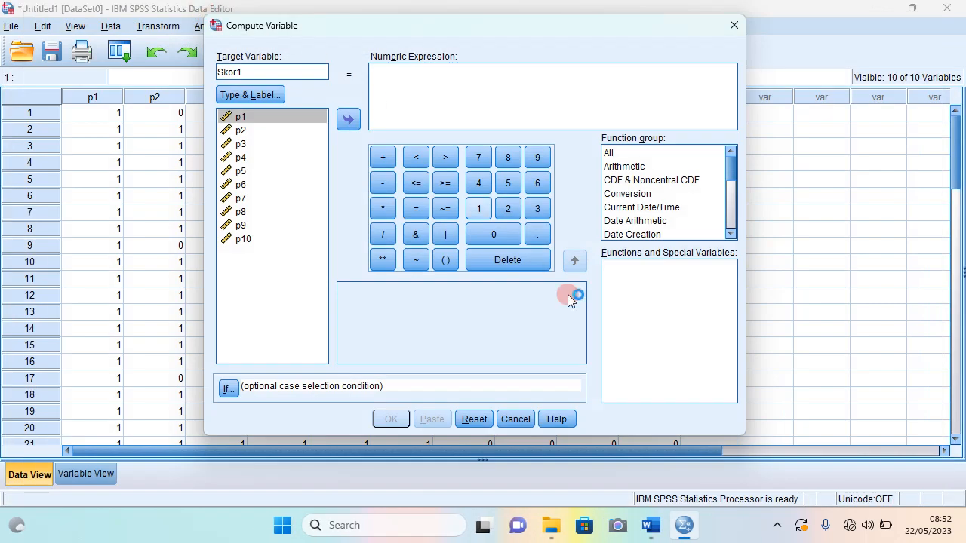
left_click(244, 95)
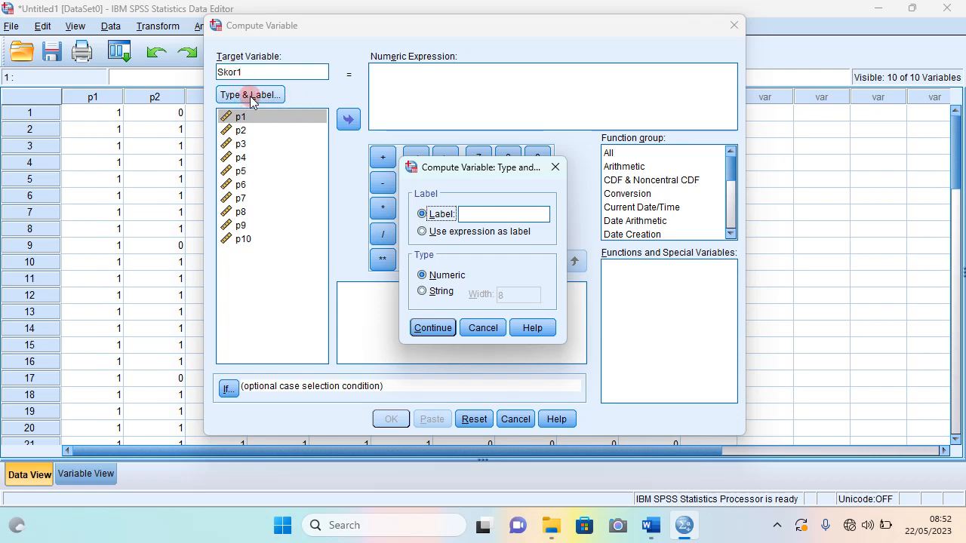
left_click(252, 102)
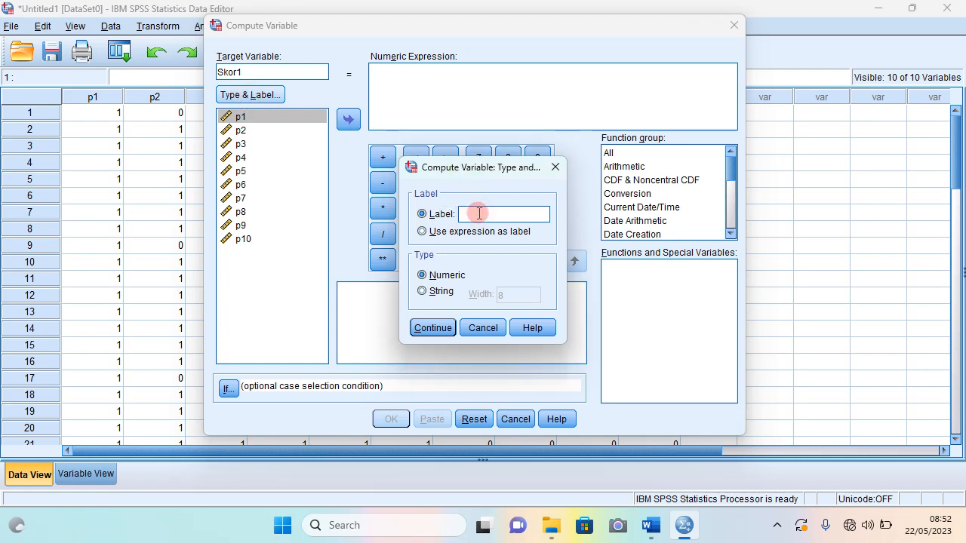
key("Caps_Lock")
type("S")
key("Caps_Lock")
type("ko")
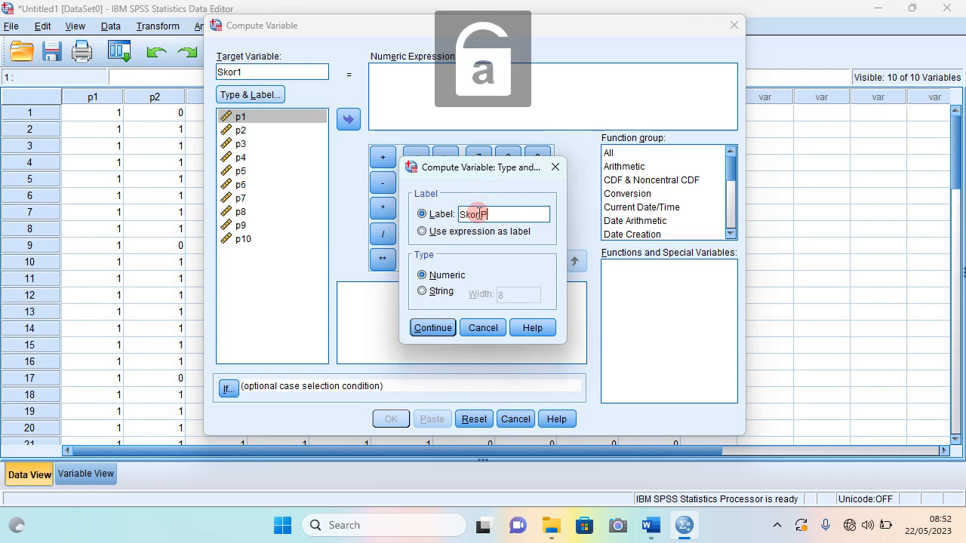
type("rPengetahuan")
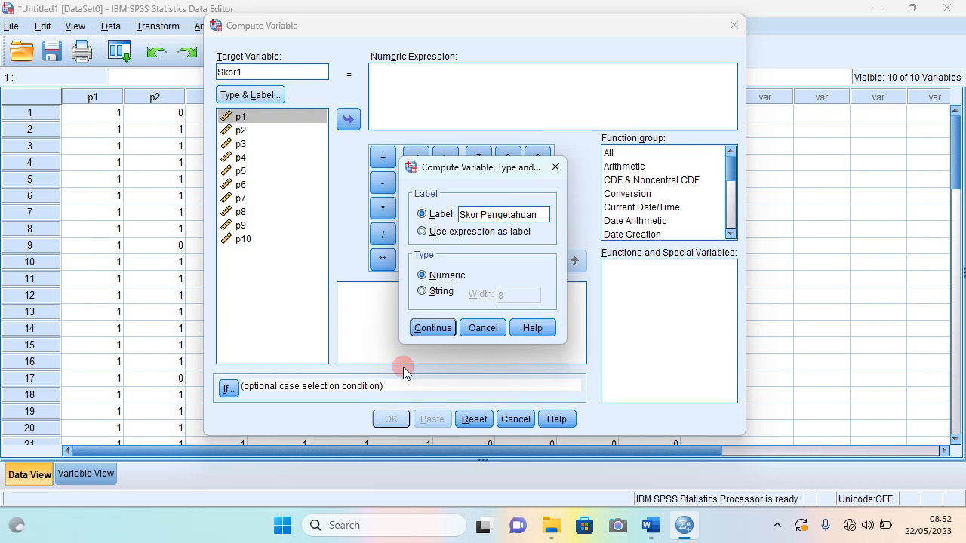
left_click(431, 328)
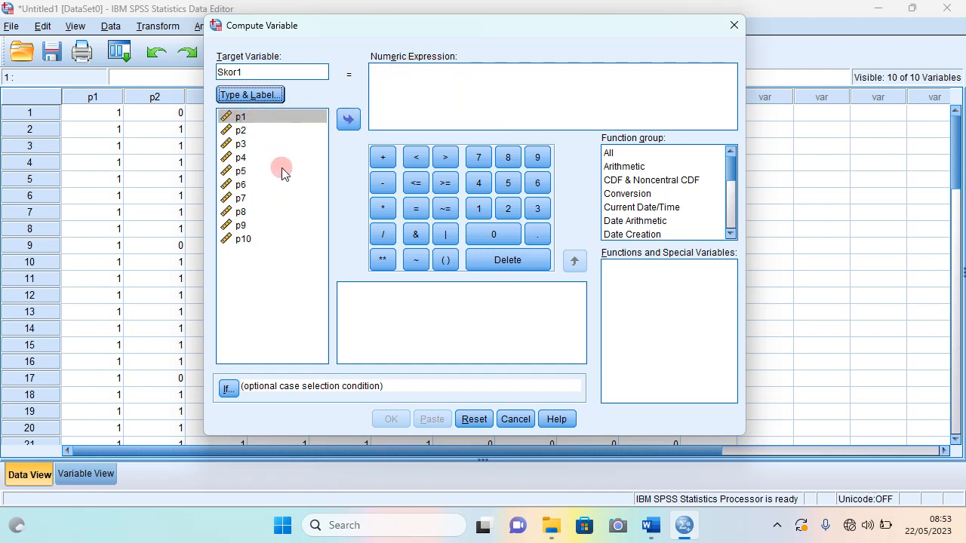
Build the numeric expression for Skor1 as the sum p1 + p2 + p3 + p4 + p5.
left_click(247, 119)
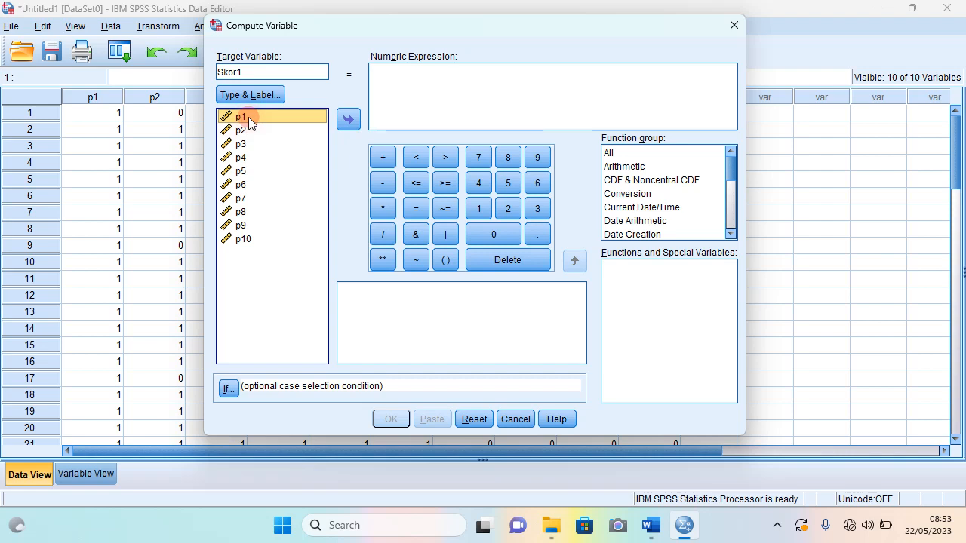
left_click(350, 123)
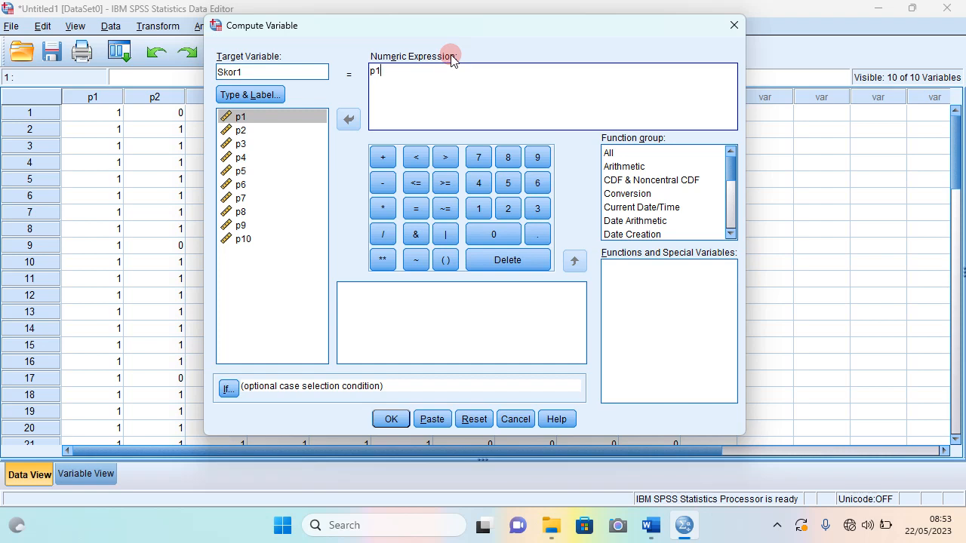
left_click(383, 158)
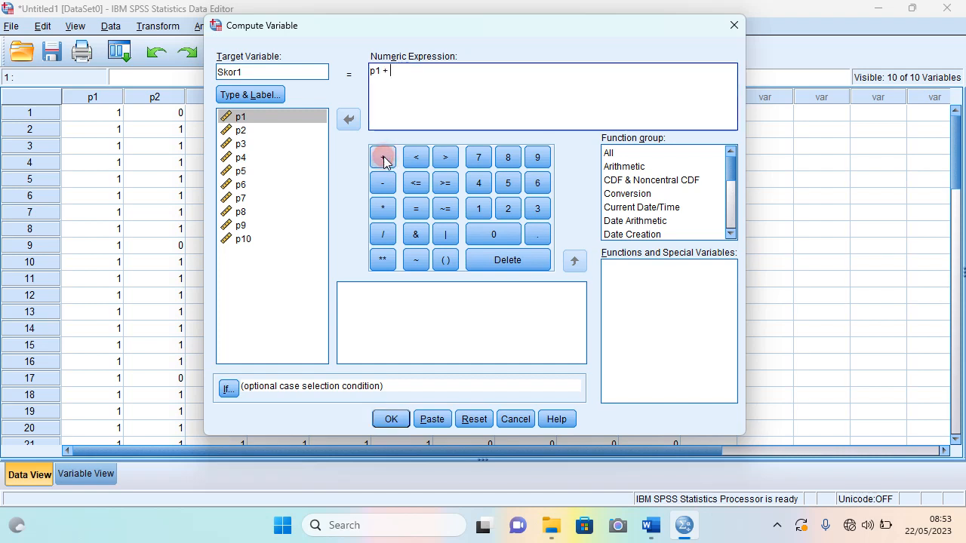
left_click(246, 131)
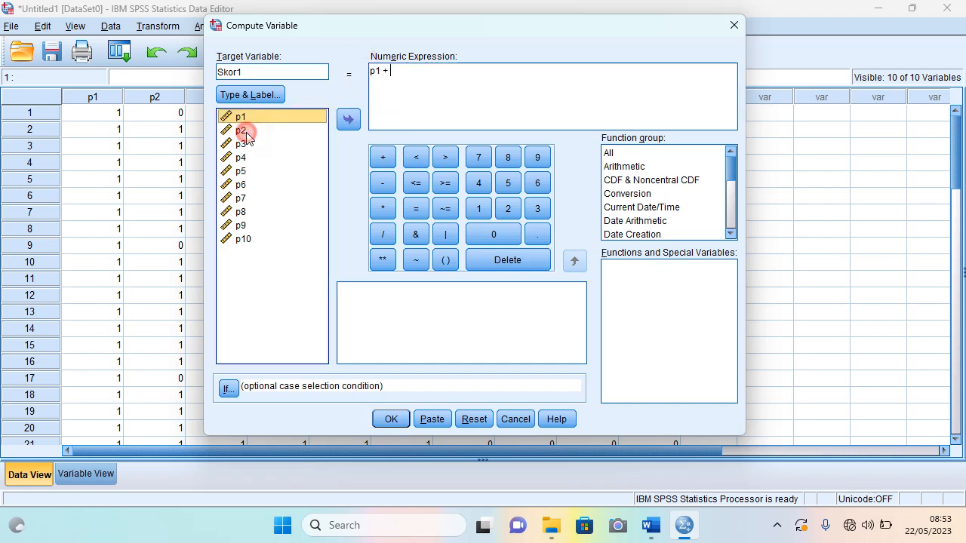
left_click(348, 119)
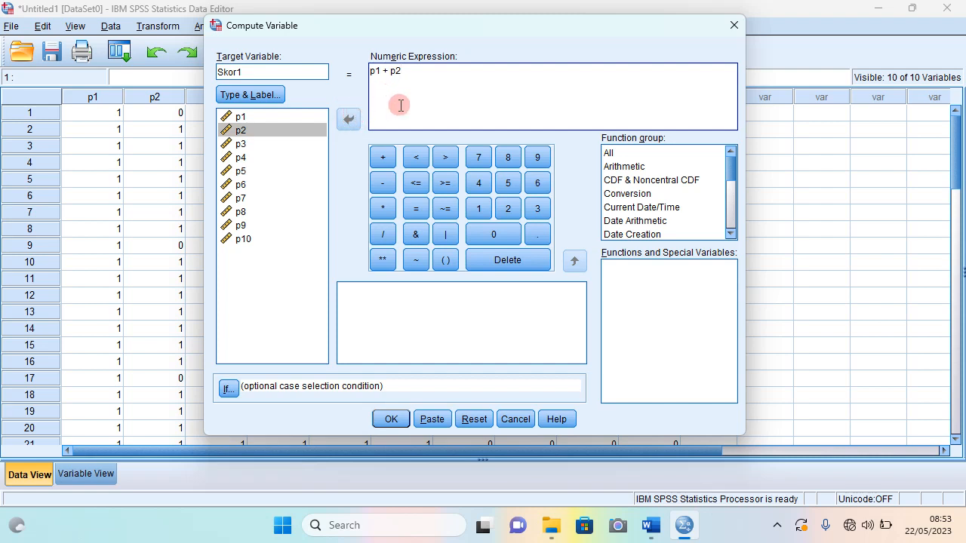
left_click(383, 160)
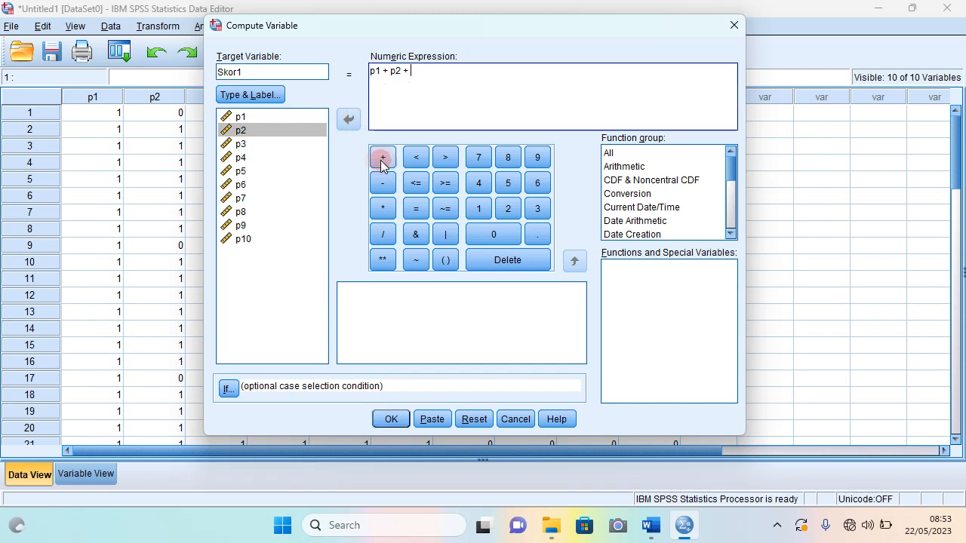
left_click(240, 145)
left_click(348, 119)
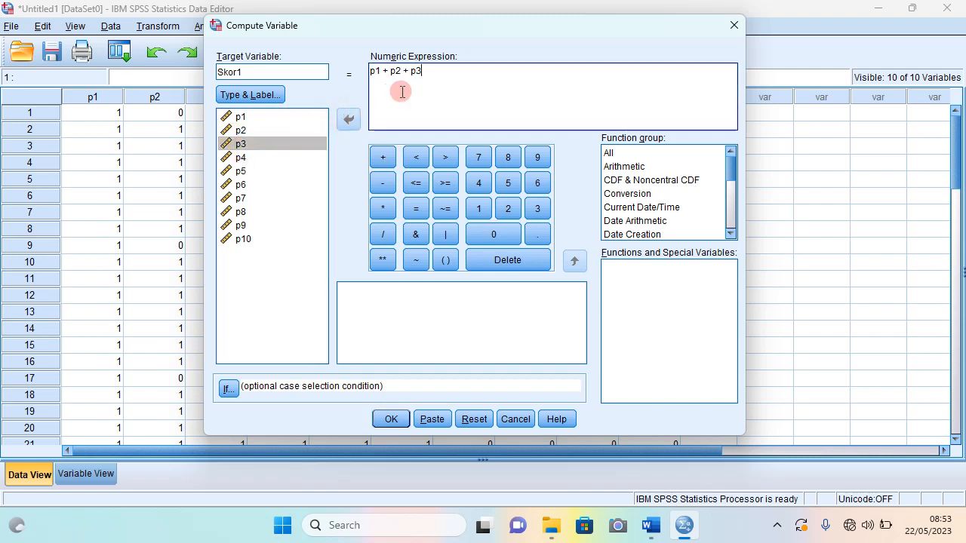
left_click(383, 159)
left_click(243, 157)
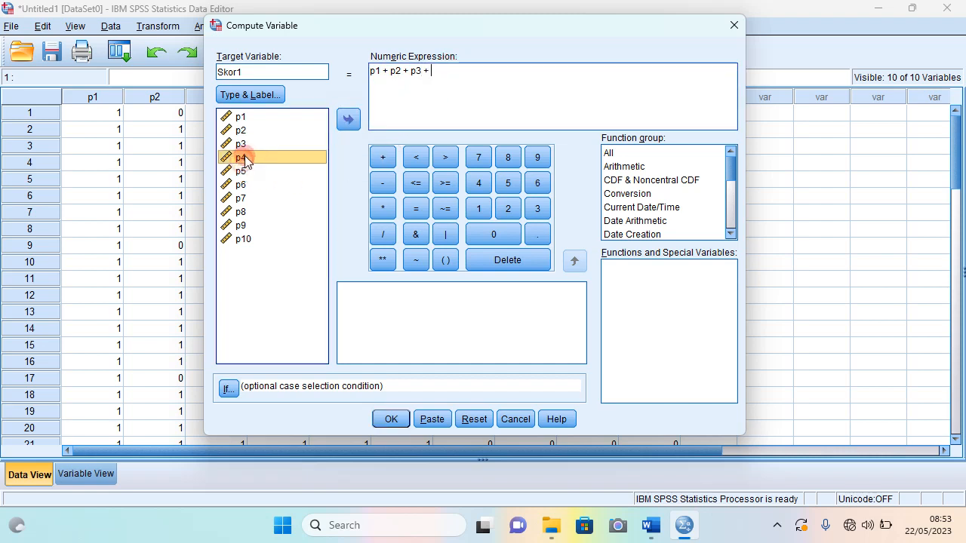
left_click(347, 121)
left_click(383, 157)
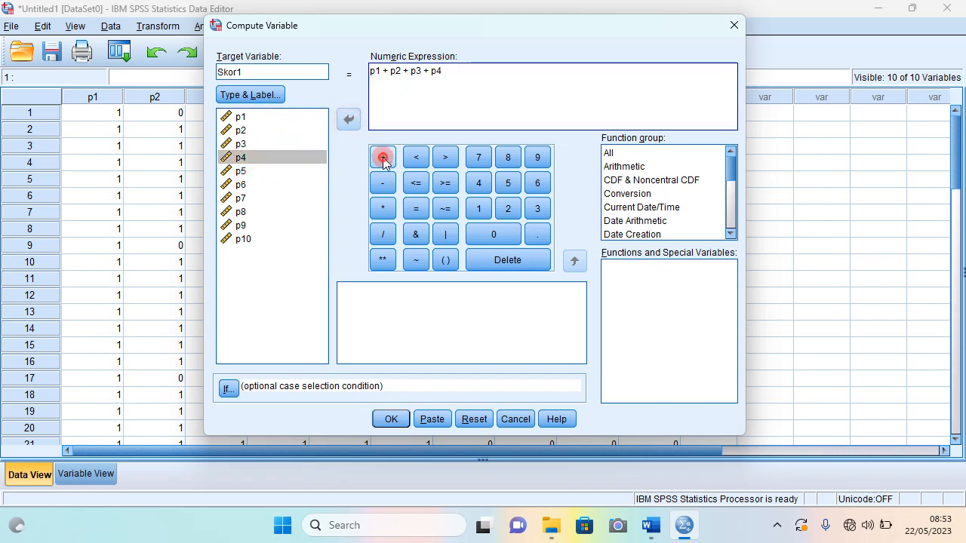
left_click(243, 172)
left_click(348, 119)
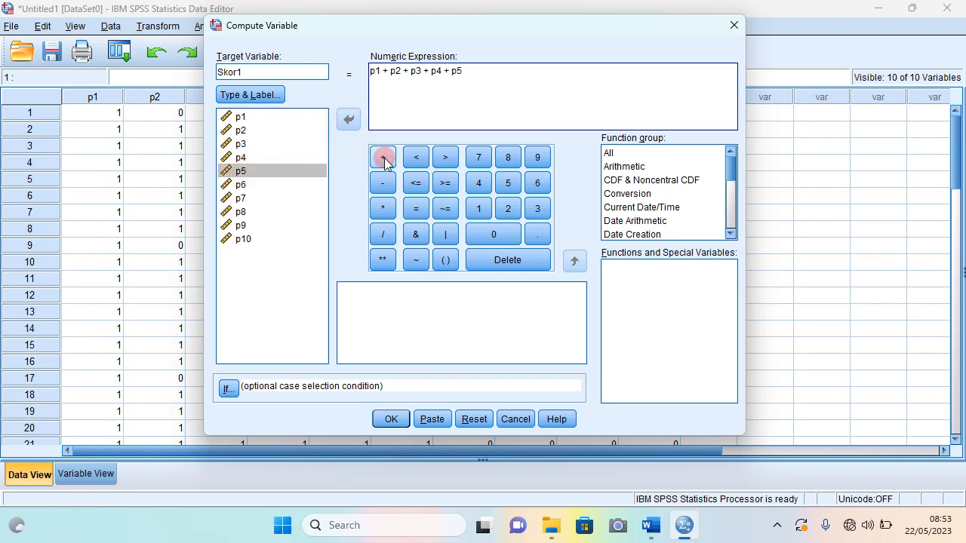
Extend the numeric expression with + p6 + p7 + p8 + p9 + p10 and run the computation.
left_click(384, 159)
left_click(240, 186)
left_click(348, 119)
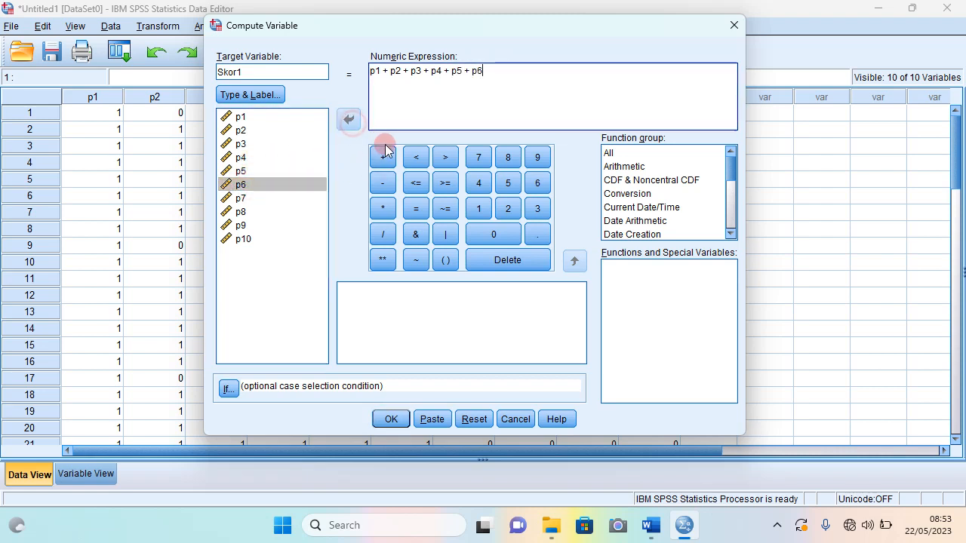
left_click(384, 156)
left_click(240, 198)
left_click(350, 120)
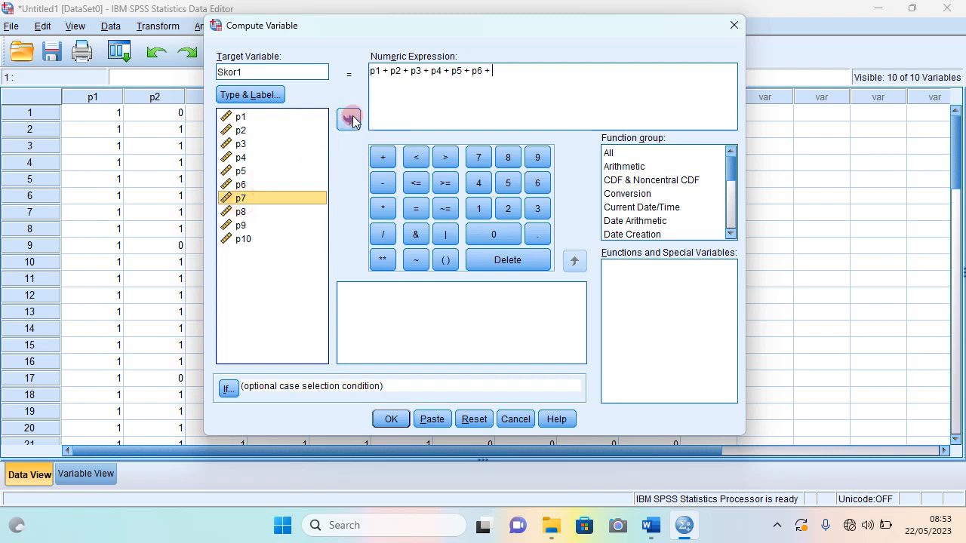
left_click(383, 157)
left_click(240, 211)
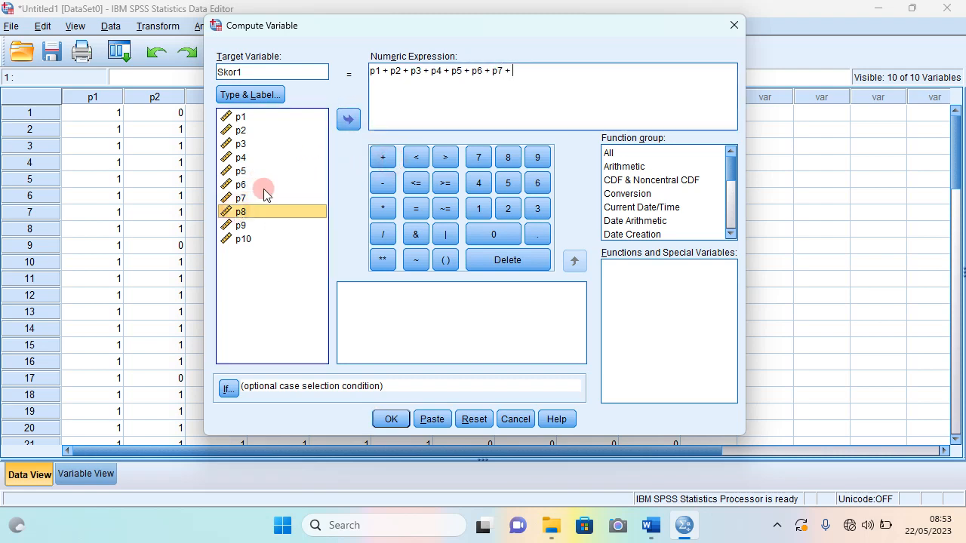
left_click(348, 119)
left_click(383, 157)
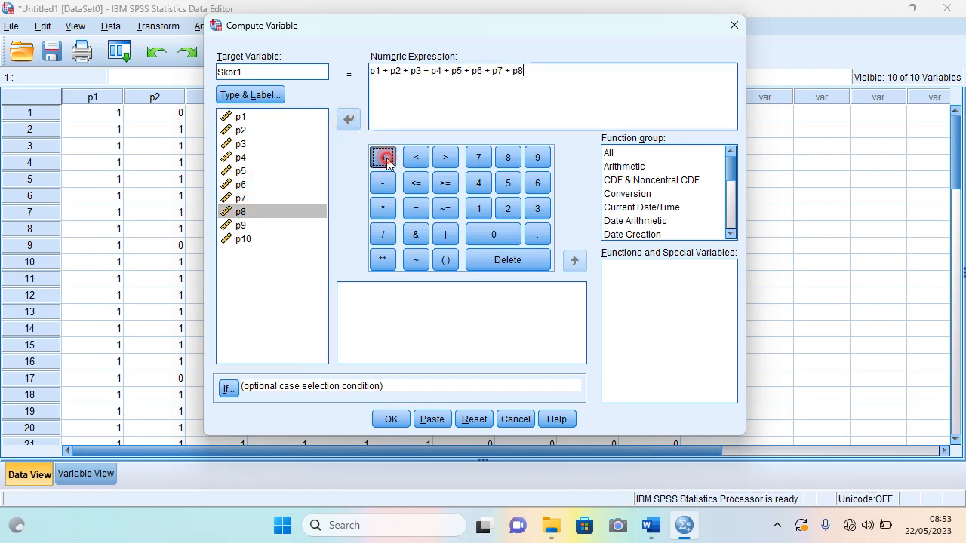
left_click(240, 225)
left_click(348, 120)
left_click(383, 157)
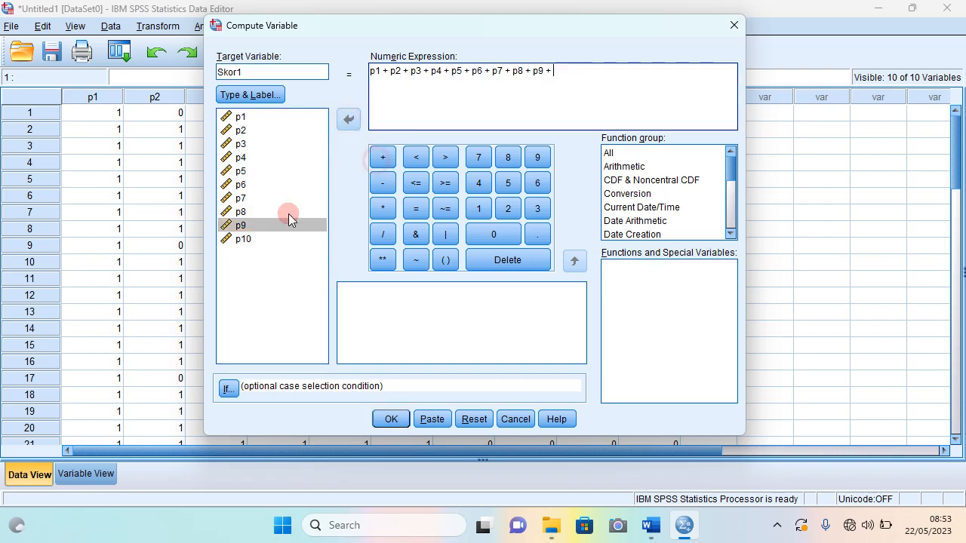
left_click(240, 239)
left_click(348, 119)
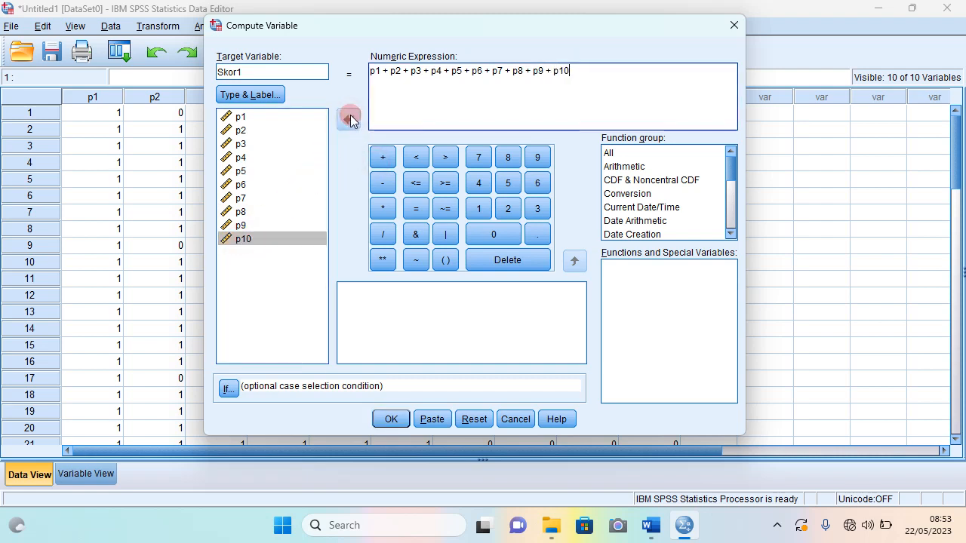
left_click(376, 74)
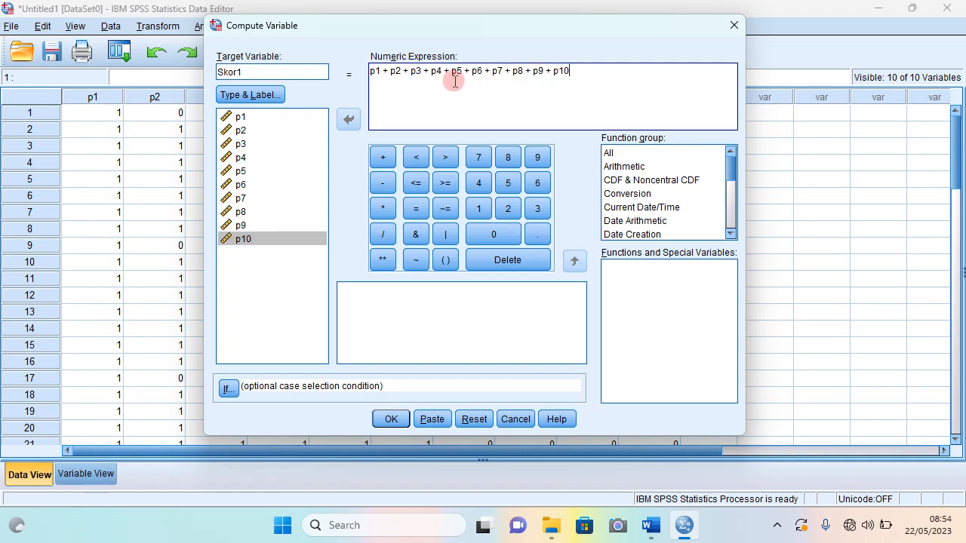
left_click(391, 420)
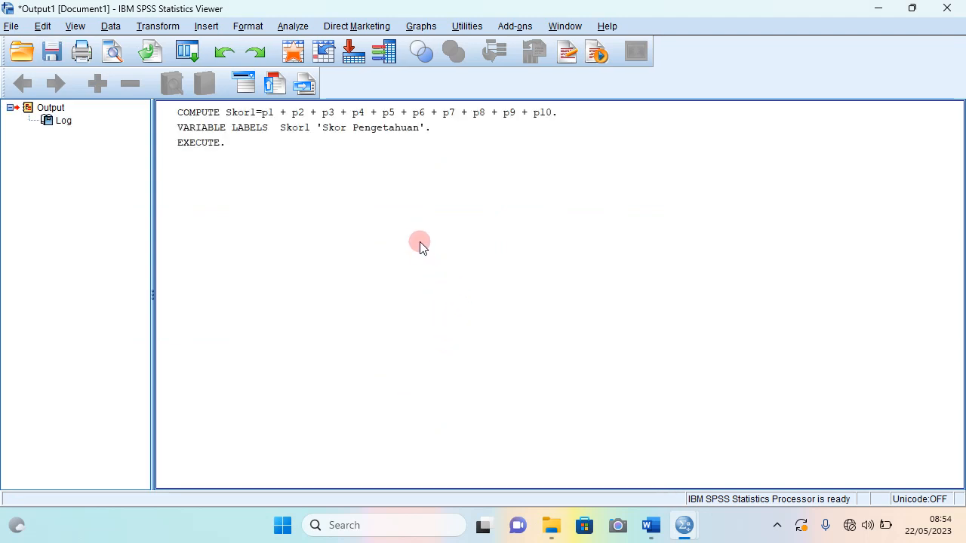
Review the logged compute syntax and close the output viewer without saving its contents.
left_click(227, 141)
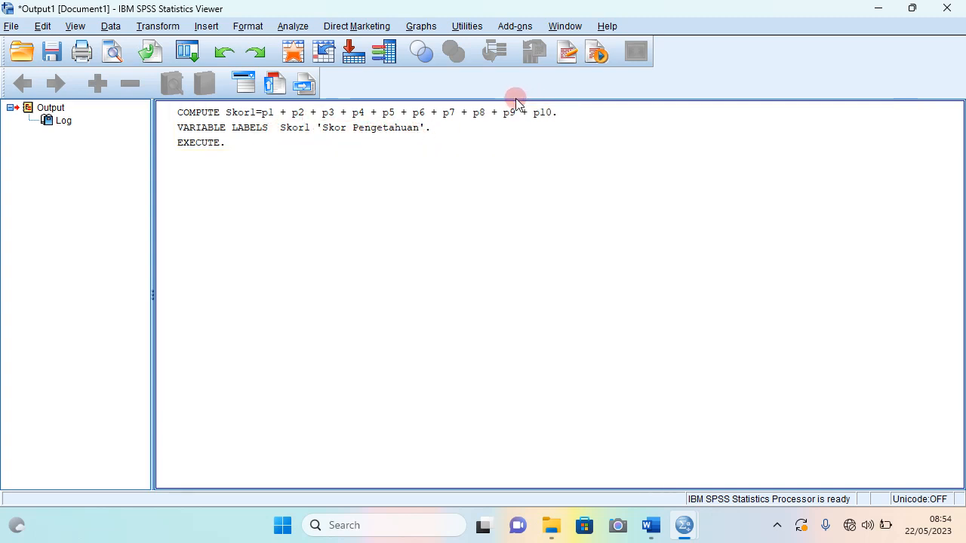
left_click(567, 163)
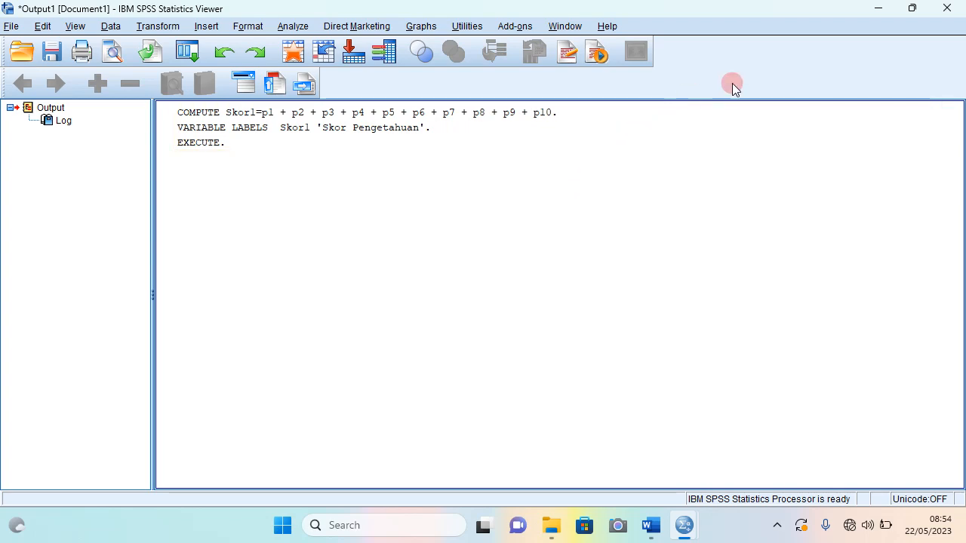
left_click(947, 7)
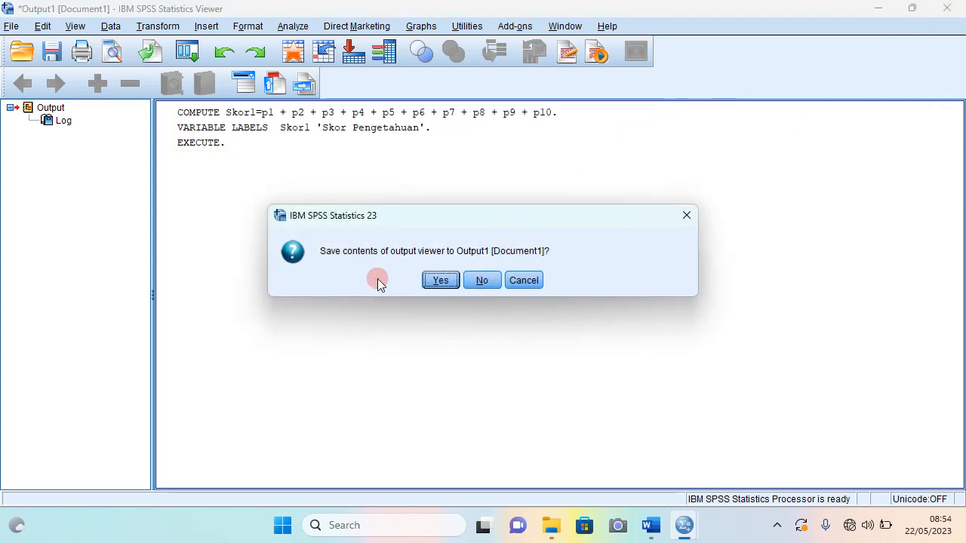
left_click(483, 282)
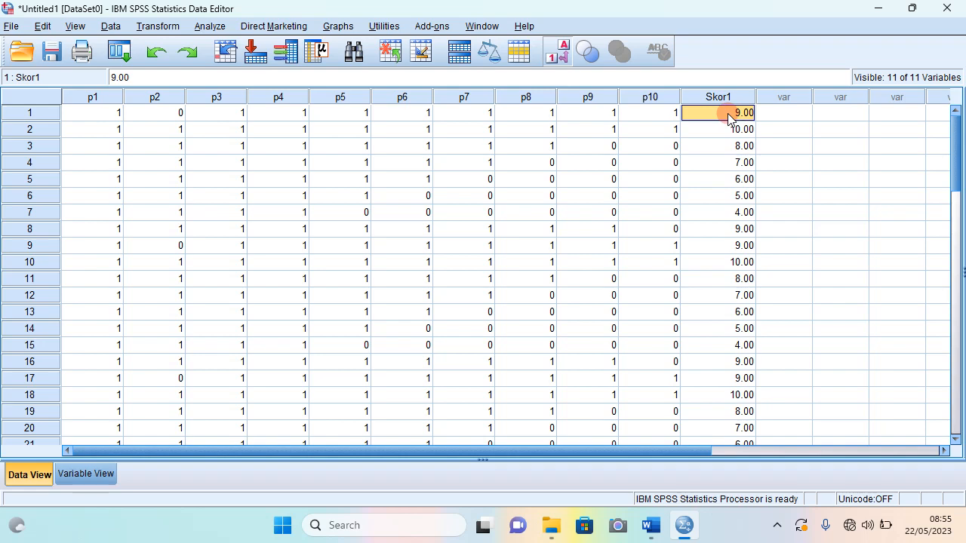
Widen the Label column in the variable definitions and set the decimals of Skor1 to 0.
left_click(85, 474)
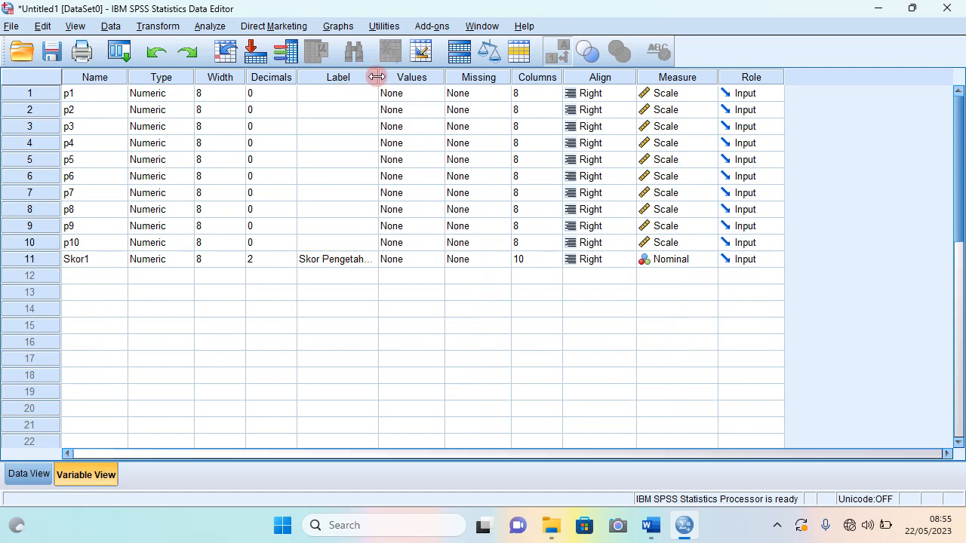
left_click_drag(380, 77, 517, 77)
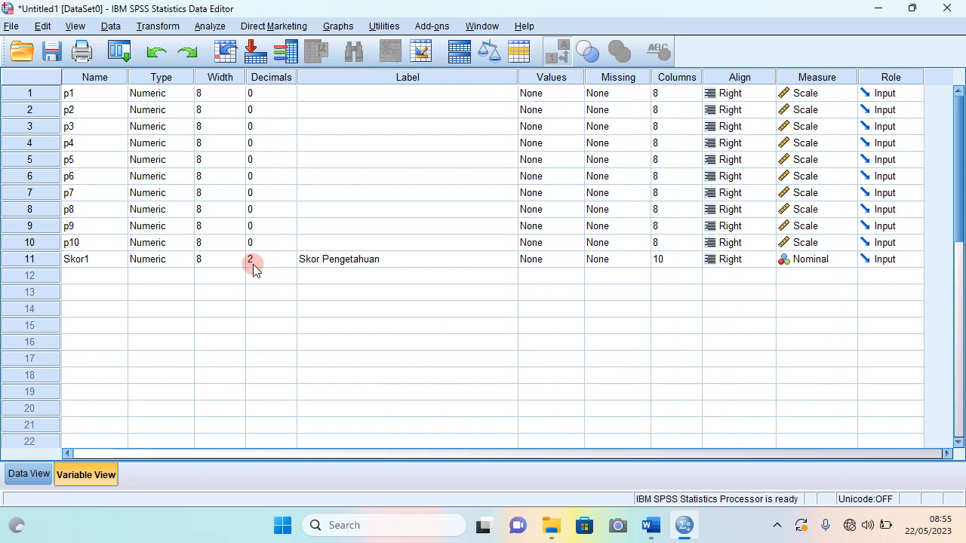
left_click(292, 266)
left_click(293, 265)
left_click(293, 264)
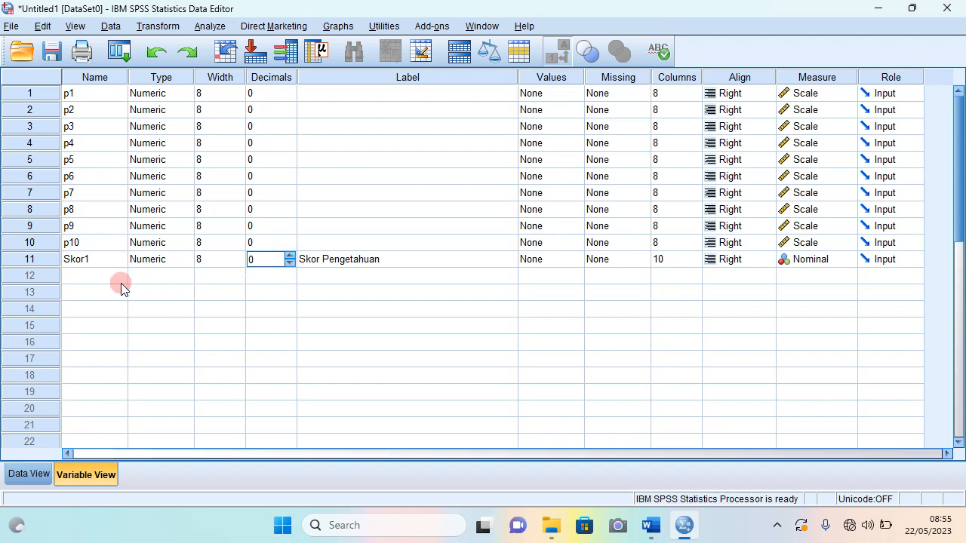
left_click(90, 281)
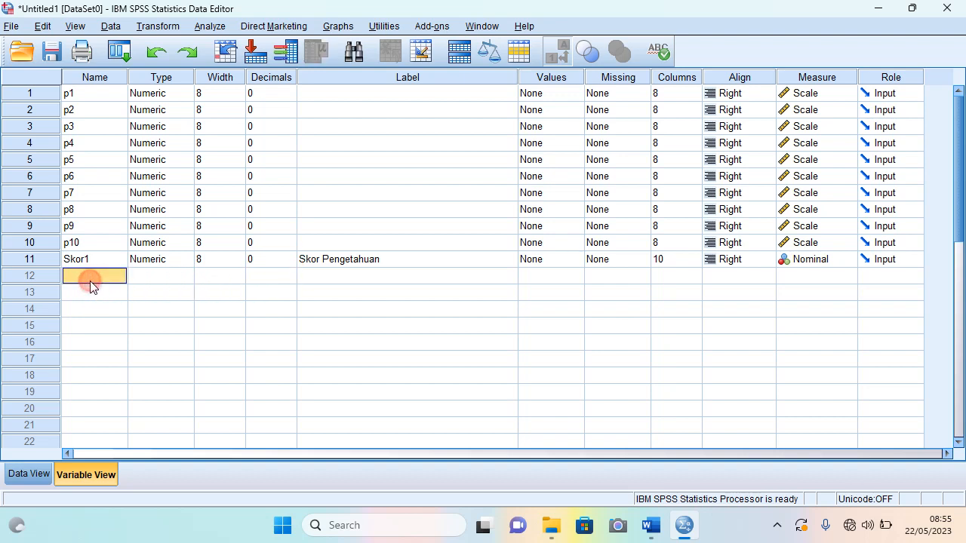
View the Skor1 data, then select the Baik, Cukup and Kurang category list in the Word document Definisi Operasional.
left_click(24, 474)
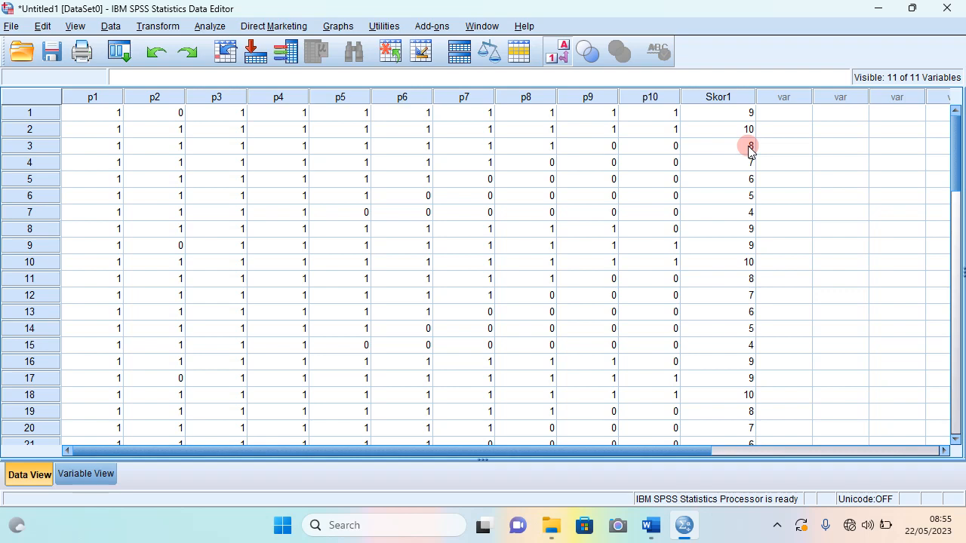
left_click(651, 527)
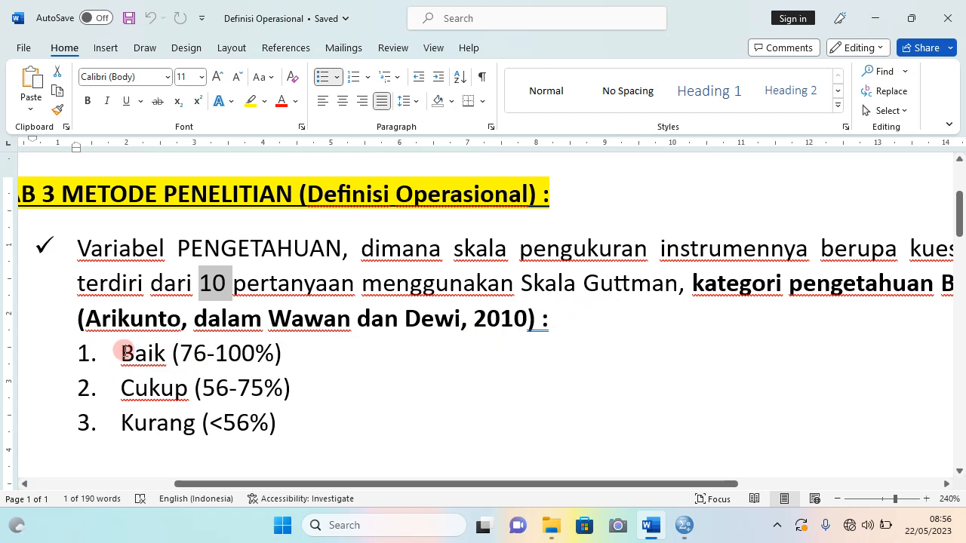
left_click_drag(121, 351, 297, 416)
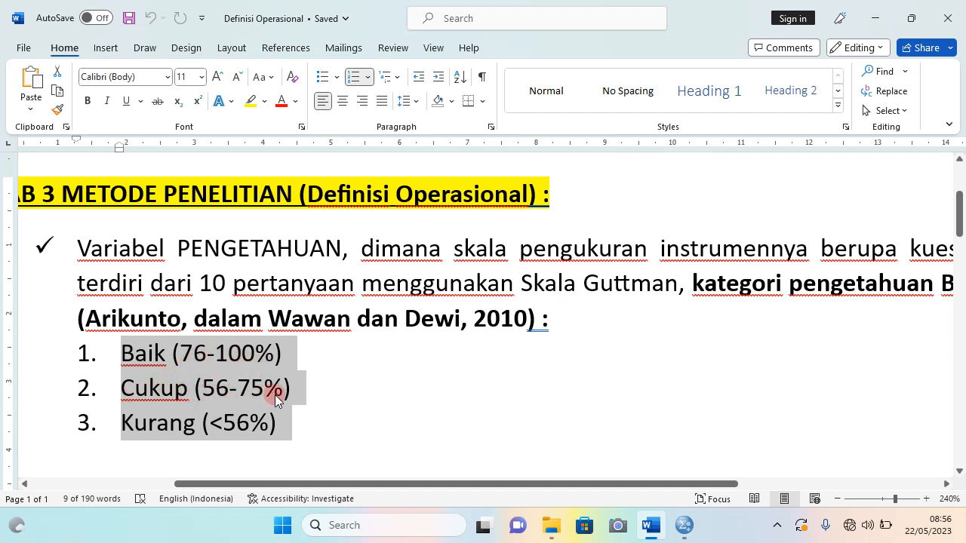
Compare the Skor1 values of the first cases with the percentage ranges for Baik, Cukup and Kurang in the Word document.
left_click_drag(126, 431, 219, 431)
left_click_drag(256, 425, 331, 396)
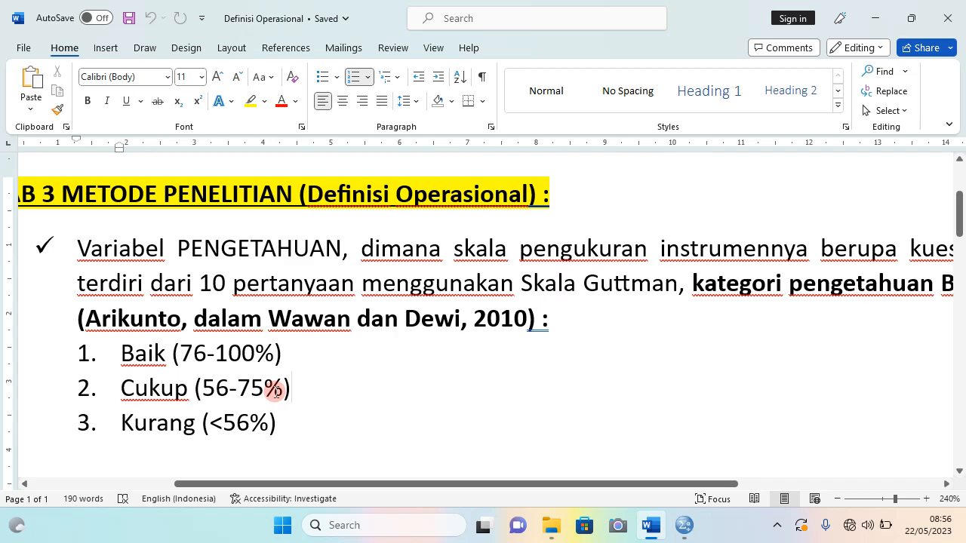
mouse_move(681, 523)
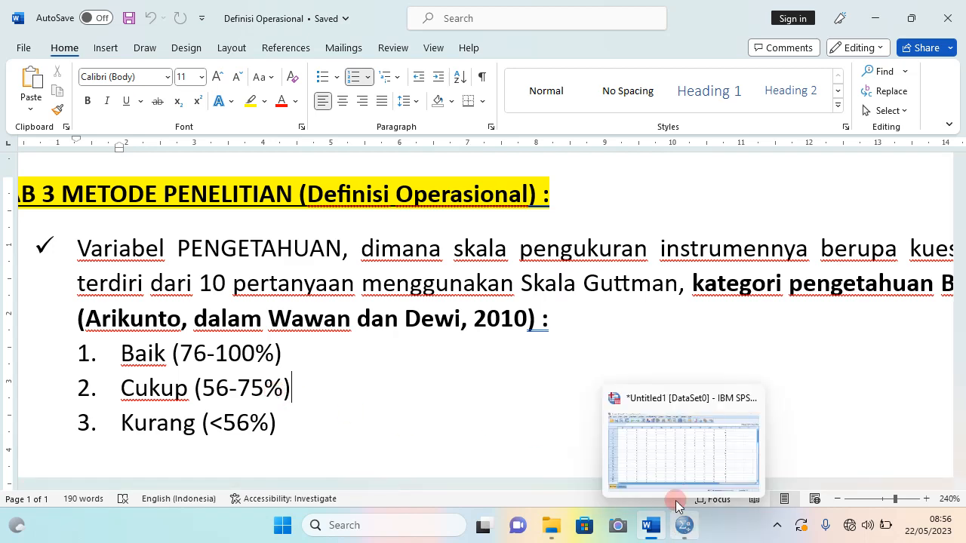
left_click(672, 459)
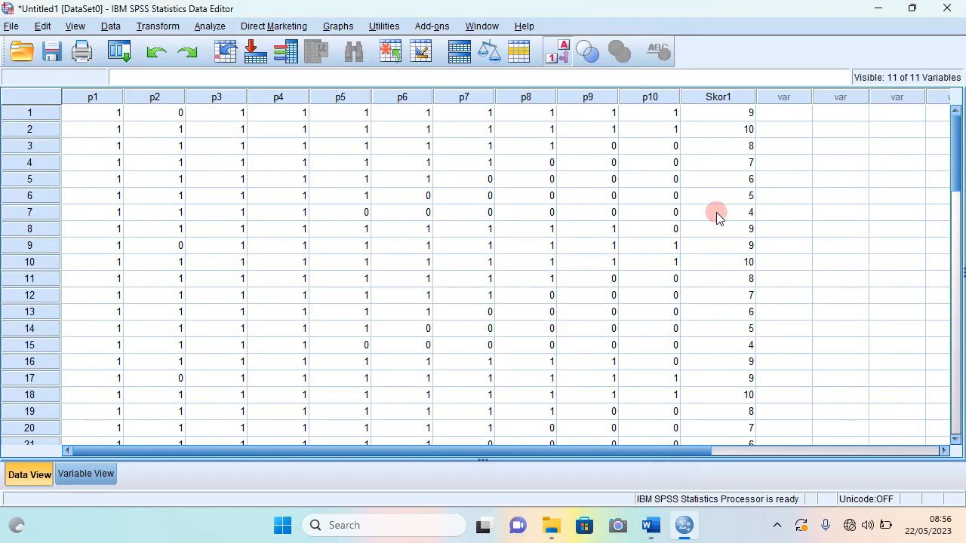
left_click(741, 113)
left_click(742, 130)
left_click(741, 145)
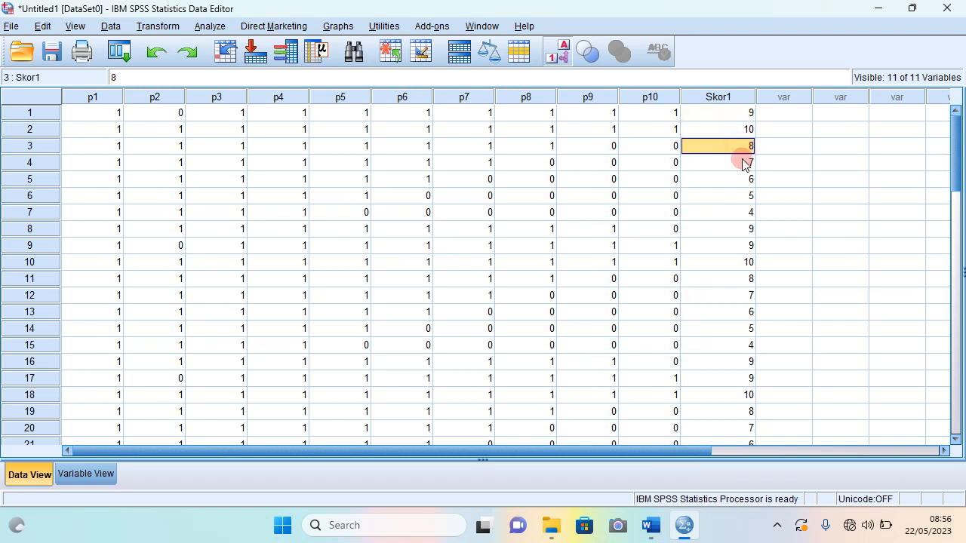
left_click(742, 163)
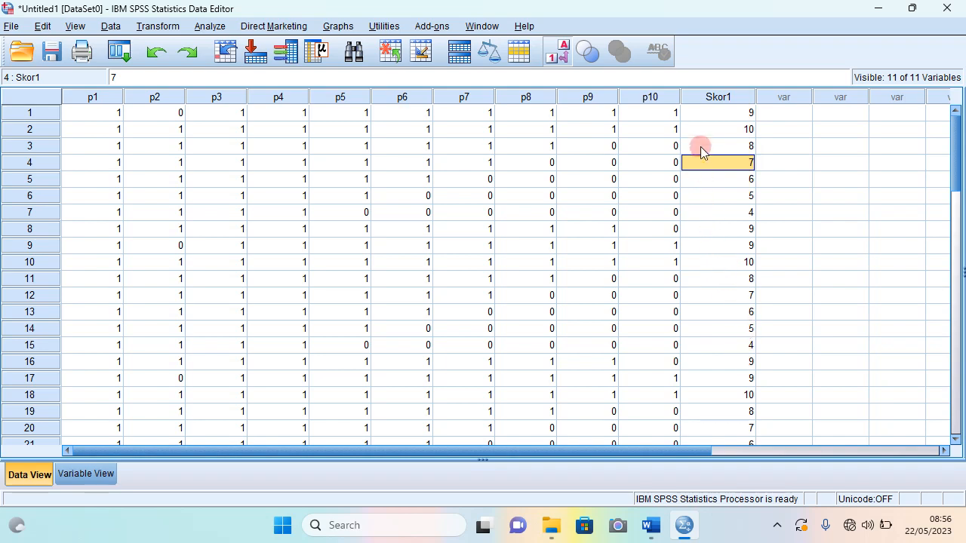
left_click(717, 113)
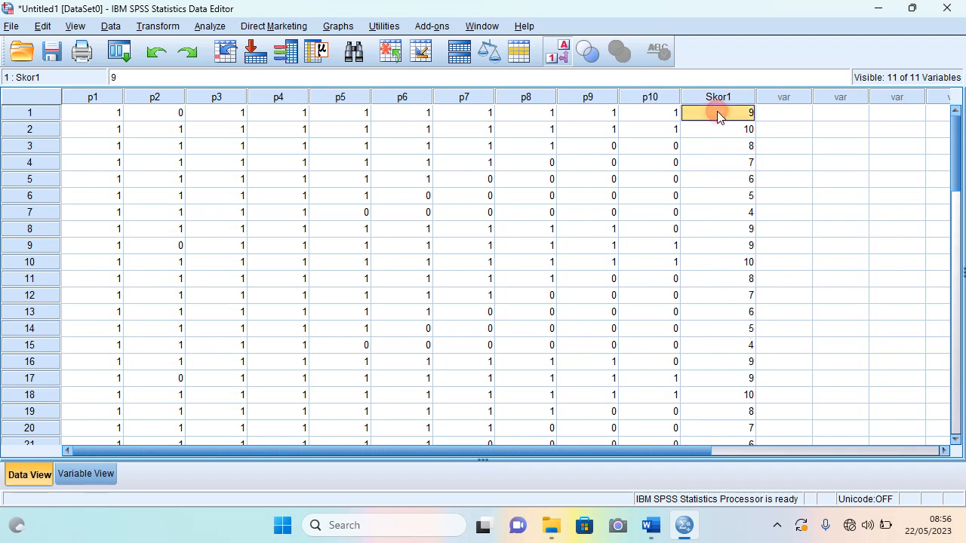
left_click(683, 528)
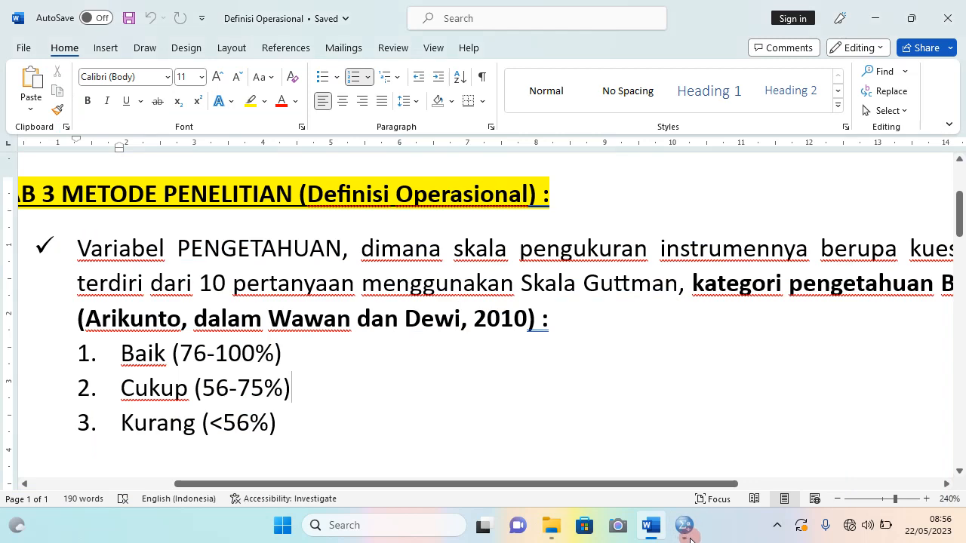
left_click(685, 528)
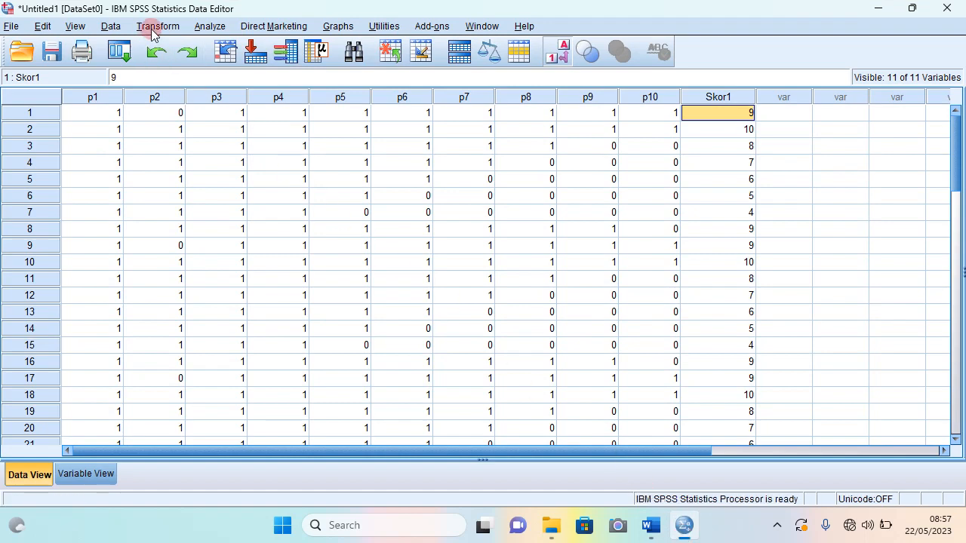
Start a new Compute Variable operation, clear the previous numeric expression and set the target variable to skor2.
left_click(158, 25)
left_click(190, 46)
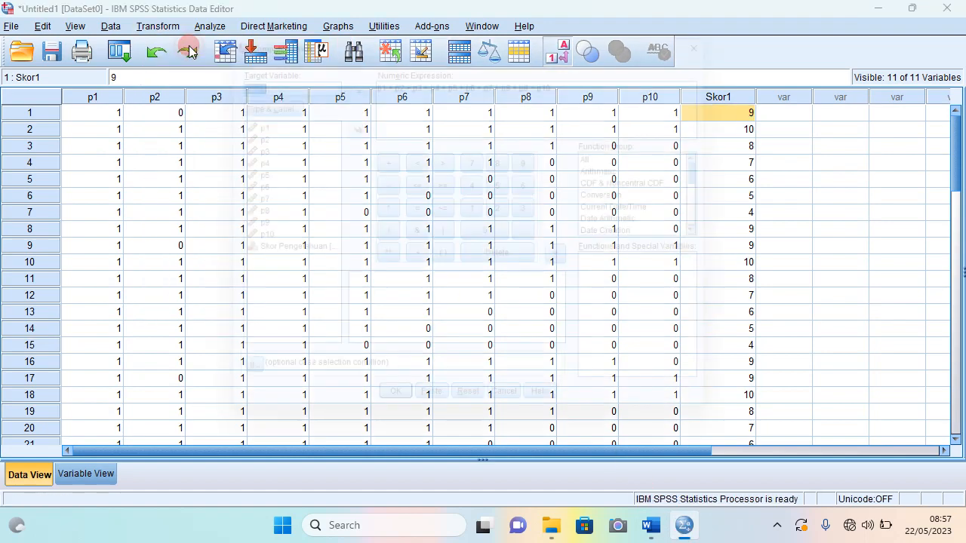
left_click_drag(571, 70, 344, 75)
key("Delete")
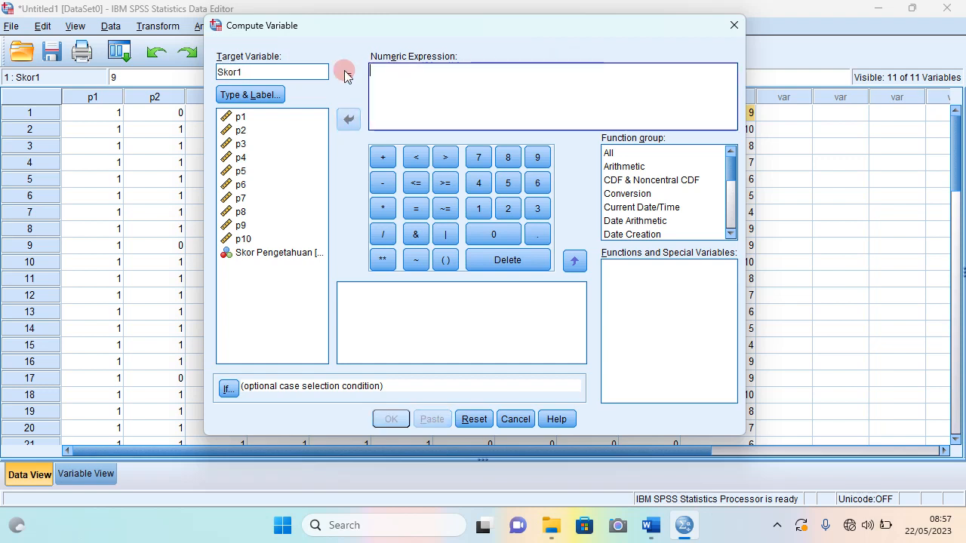
left_click(250, 79)
left_click_drag(250, 78, 185, 71)
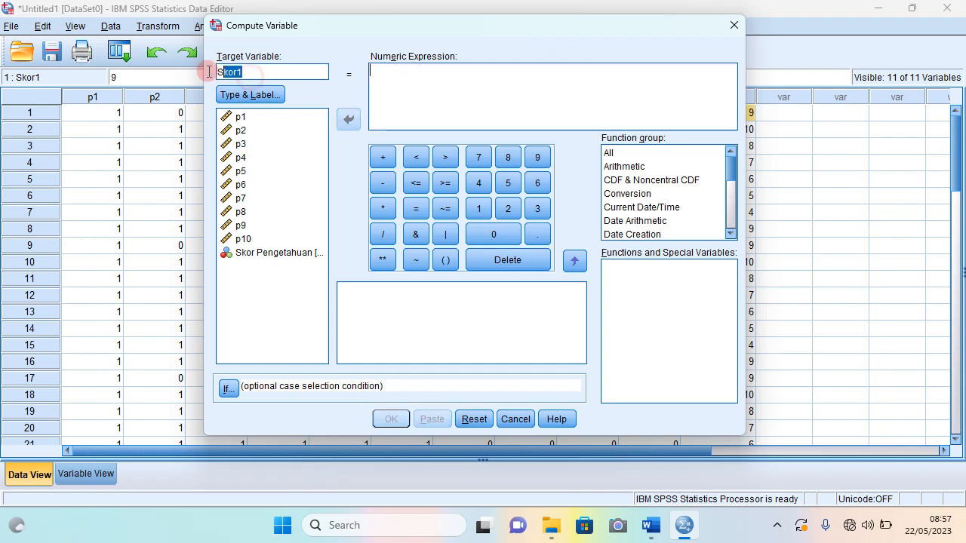
key("Delete")
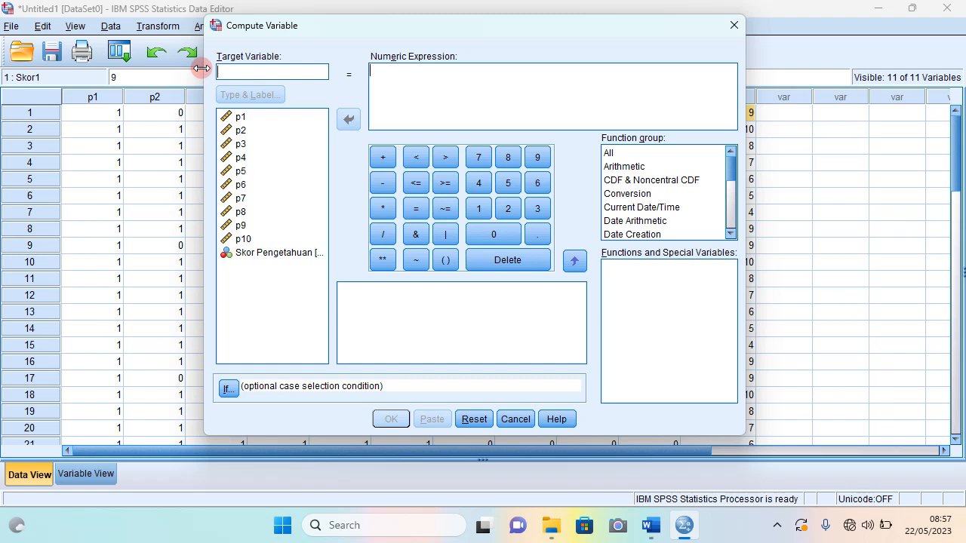
left_click(245, 72)
left_click(247, 72)
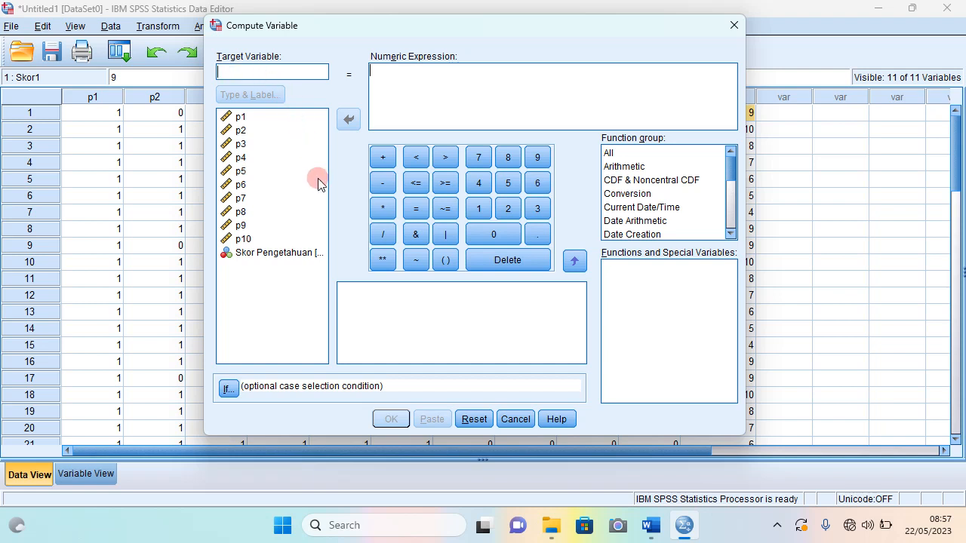
left_click(284, 255)
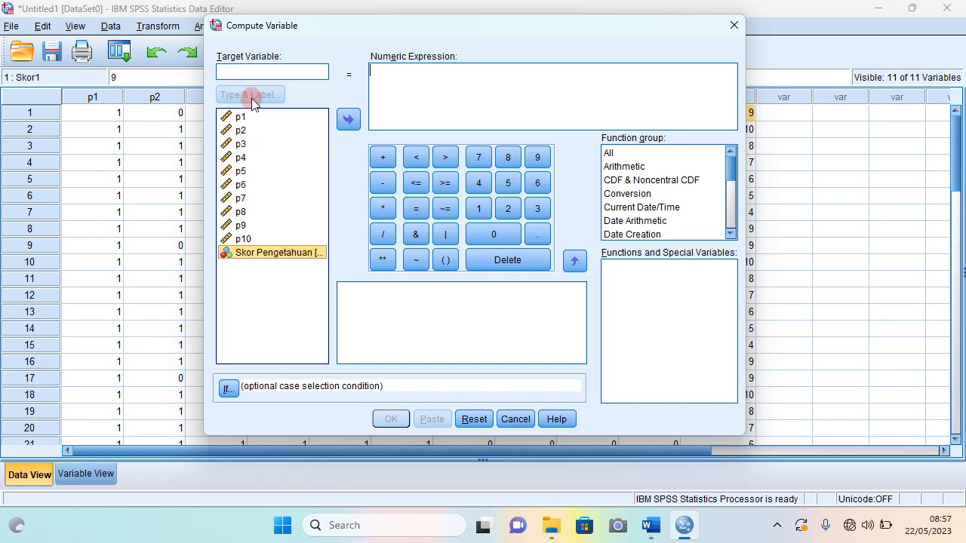
left_click(245, 70)
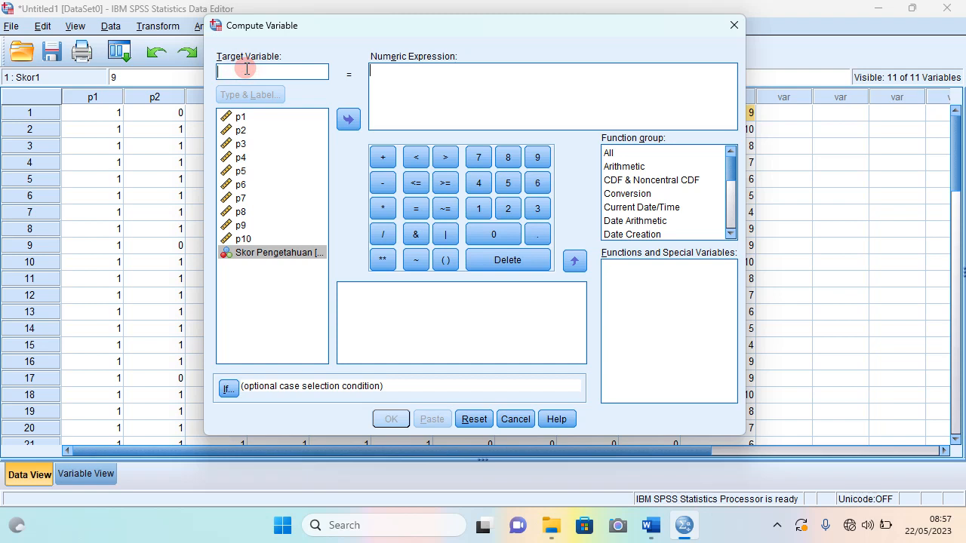
type("skor2")
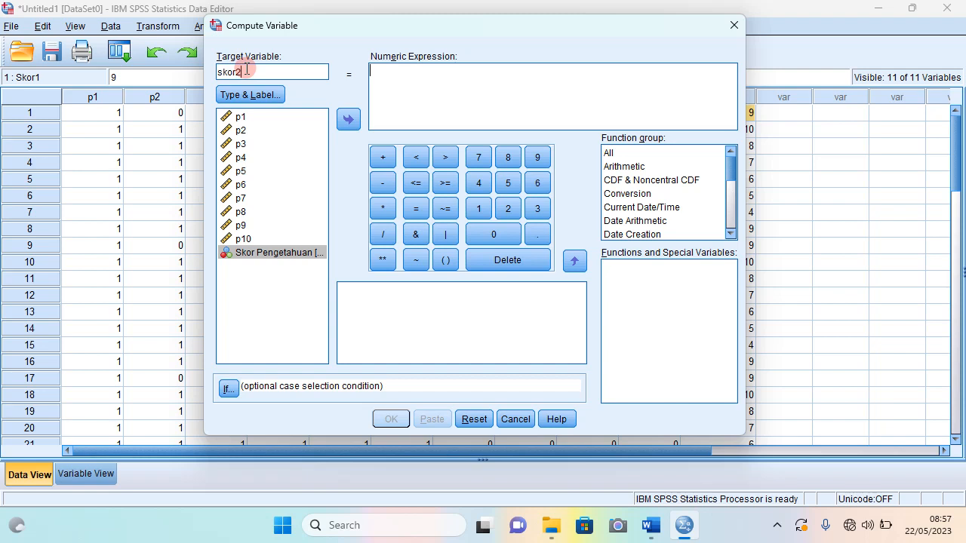
Change the label of the target variable skor2 to Skor Pengetahuan persentase.
left_click(271, 95)
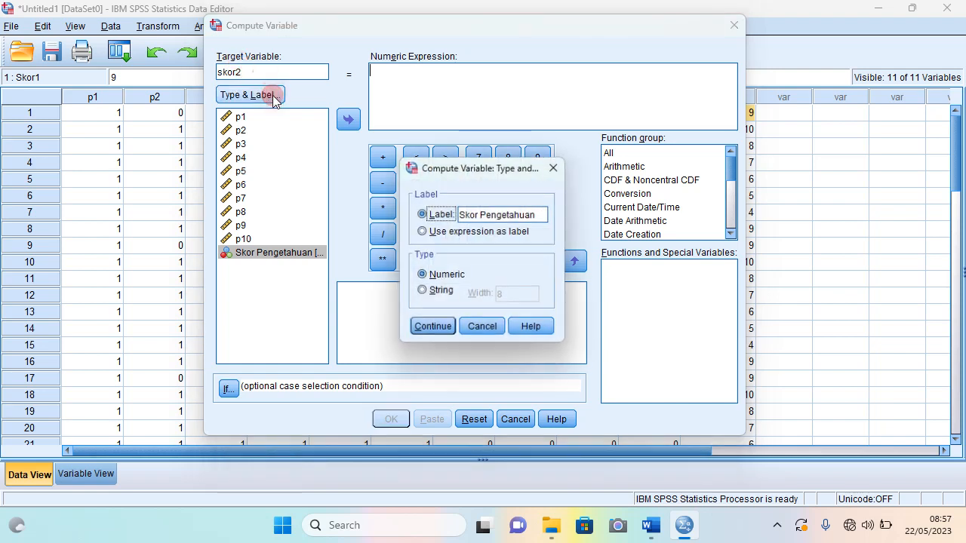
left_click(543, 215)
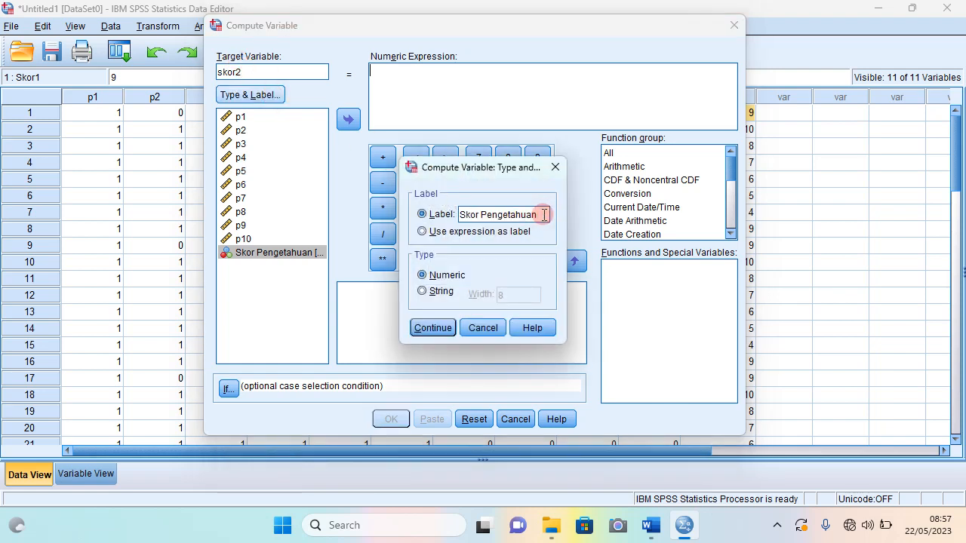
type("pe")
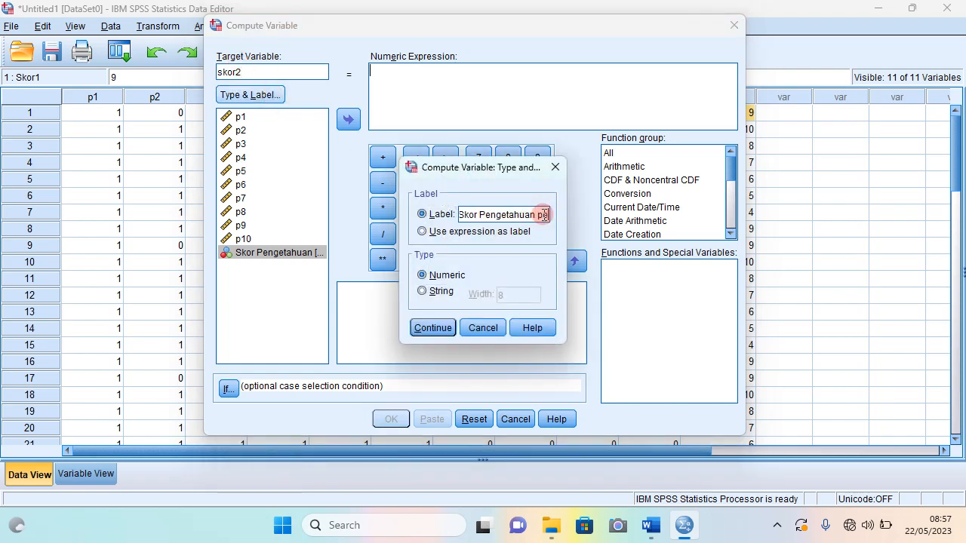
type("rsentase")
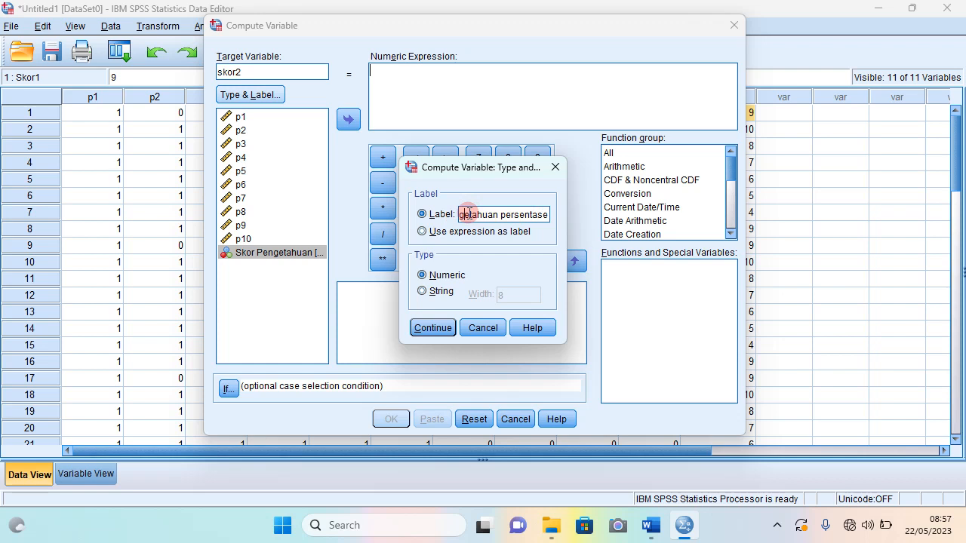
key("Home")
key("Right")
key("Right")
key("Right")
key("Right")
key("Right")
key("Right")
key("Right")
key("Right")
key("Right")
key("Right")
key("Right")
key("Right")
key("Right")
key("Right")
key("Right")
key("Right")
key("Right")
key("Right")
key("Right")
key("Right")
left_click(444, 332)
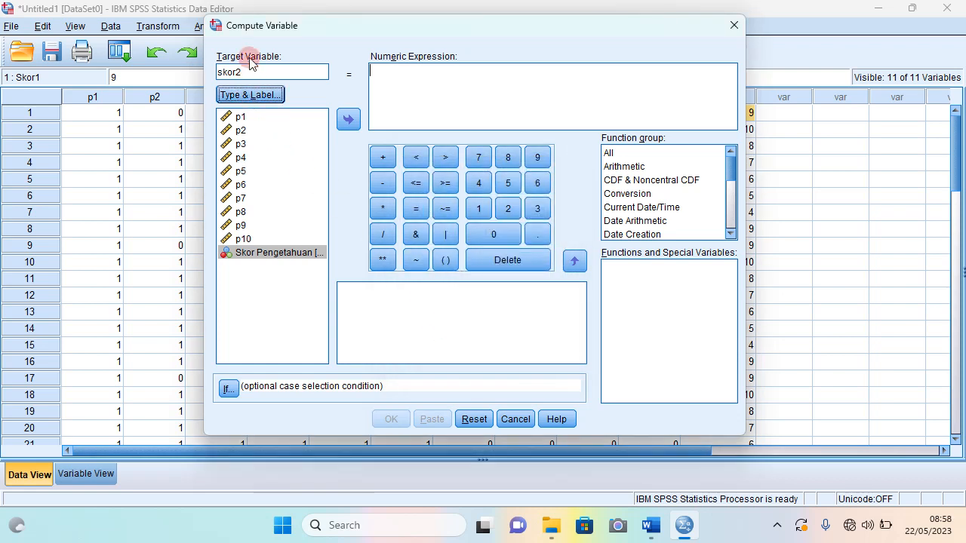
Build the numeric expression (Skor1 * 100) / 10 for skor2 and run the computation.
left_click(284, 256)
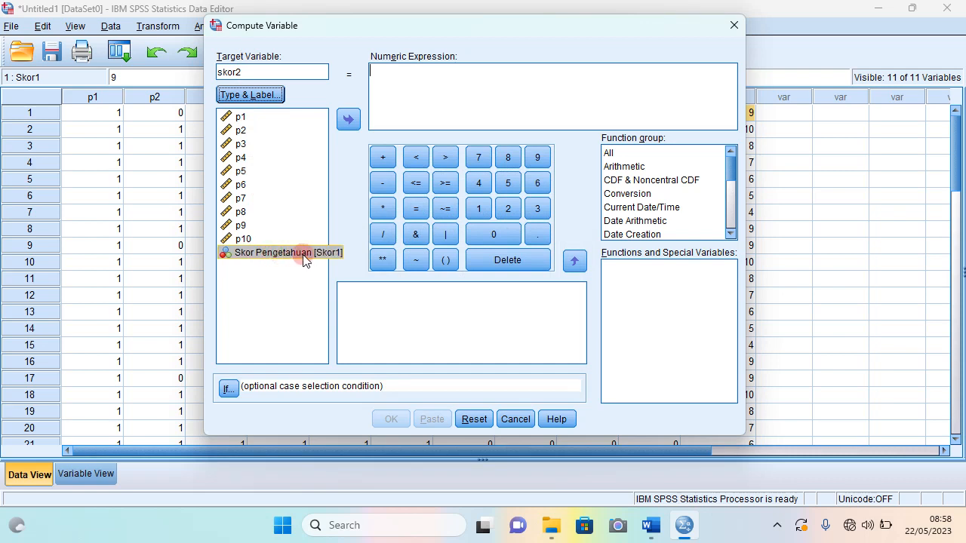
left_click(306, 260)
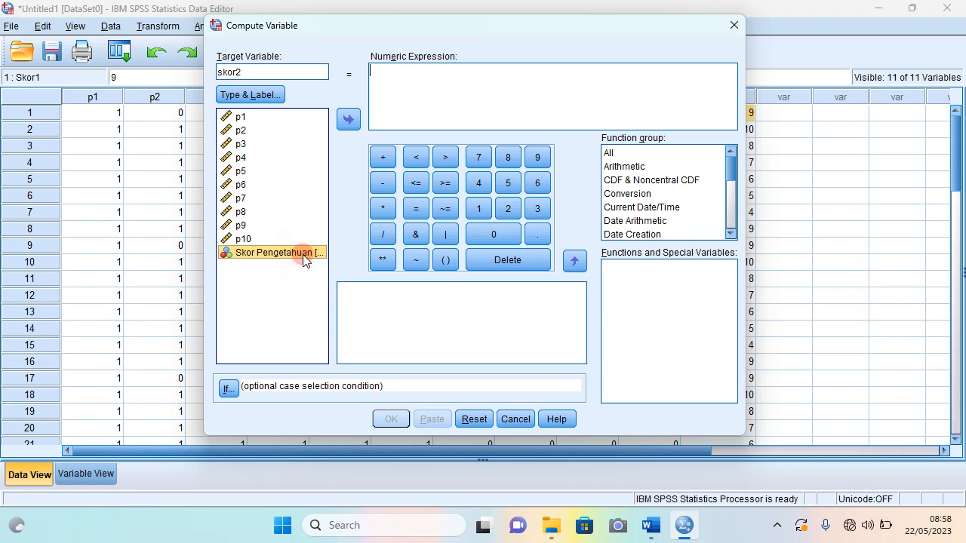
left_click(350, 120)
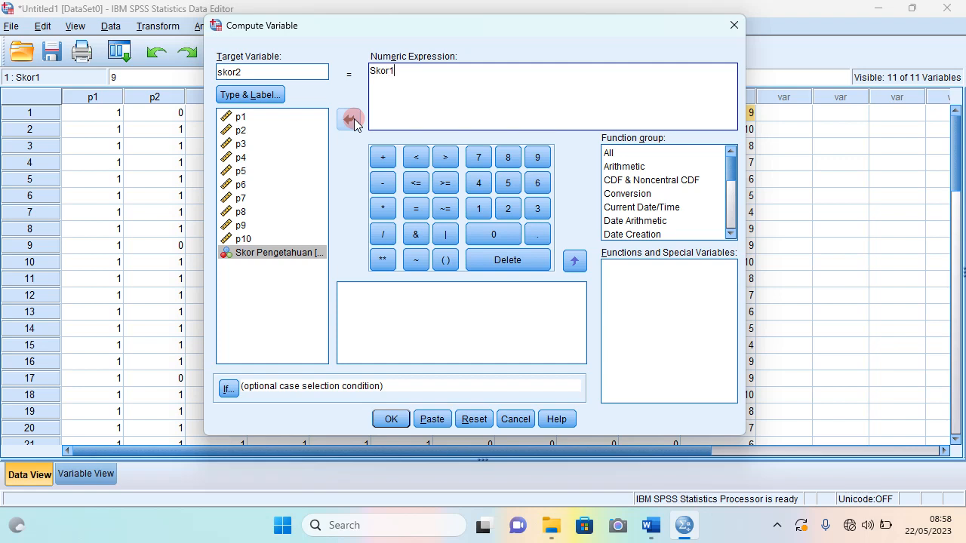
left_click(371, 73)
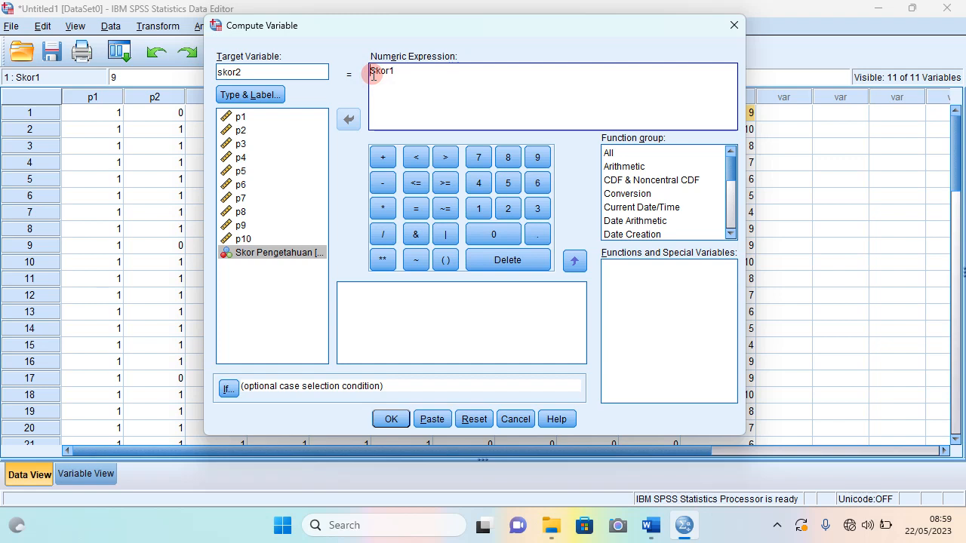
type("(")
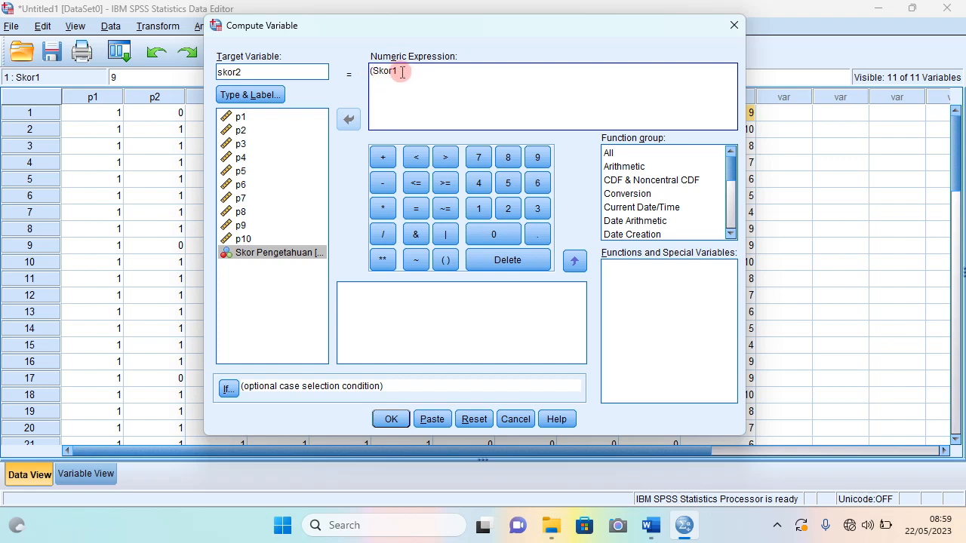
left_click(401, 72)
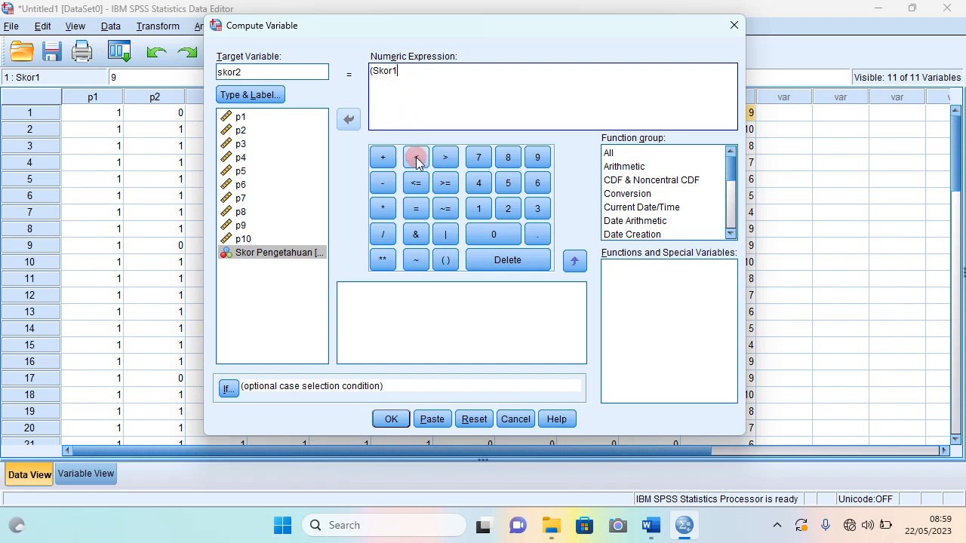
left_click(382, 209)
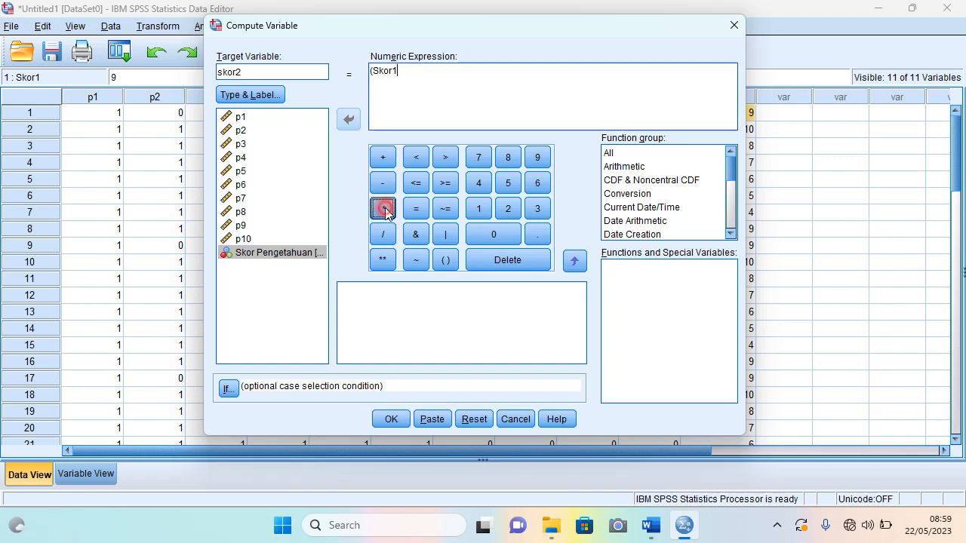
type("10")
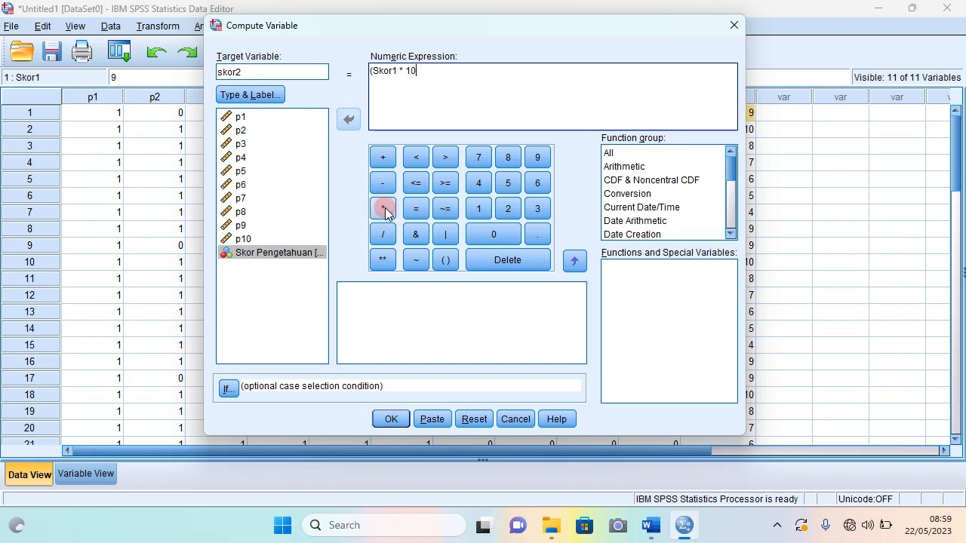
type("0)")
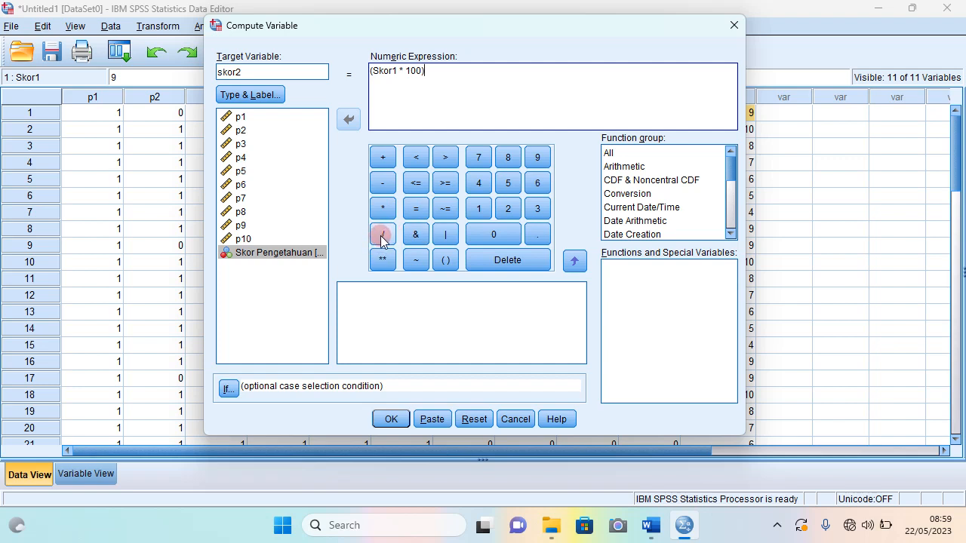
left_click(381, 237)
type("0")
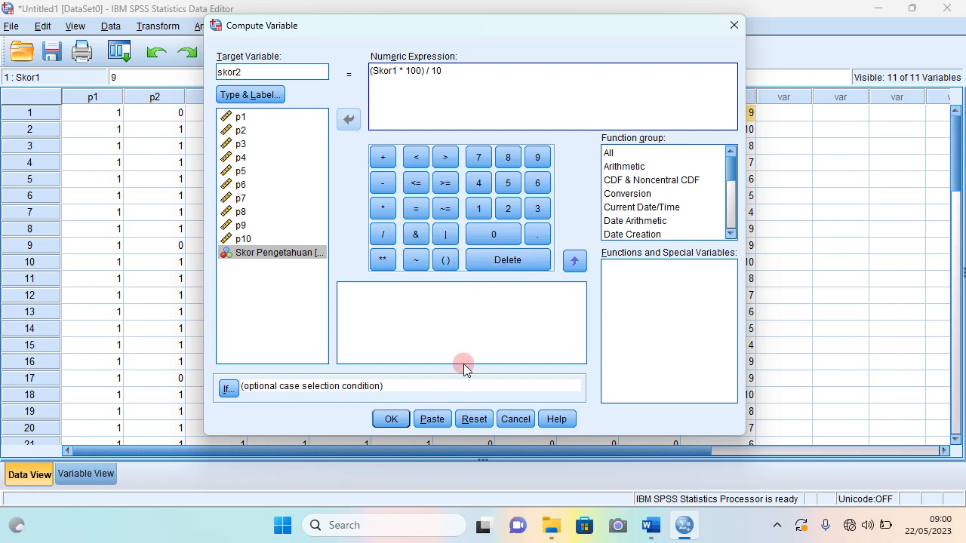
left_click(404, 424)
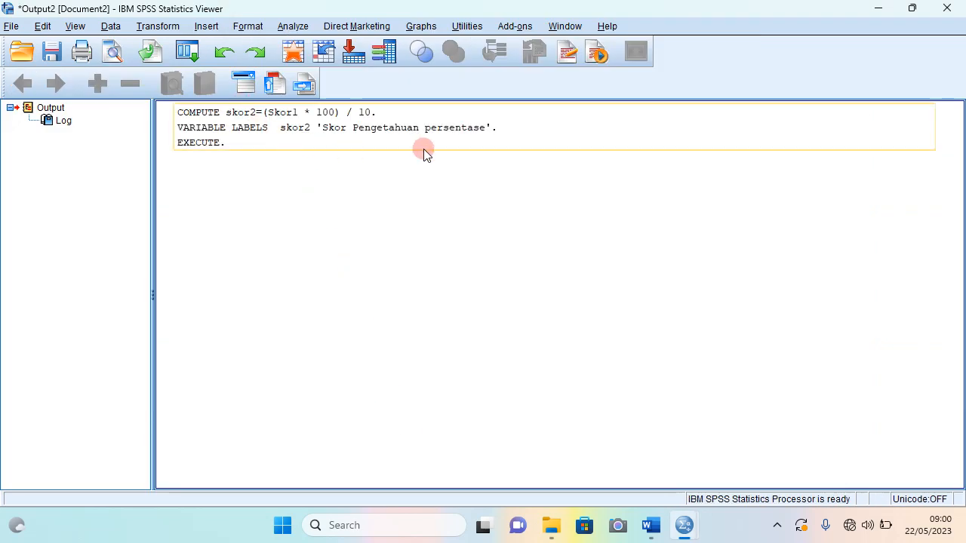
Close the output viewer without saving its contents and display the variable definitions.
left_click(947, 8)
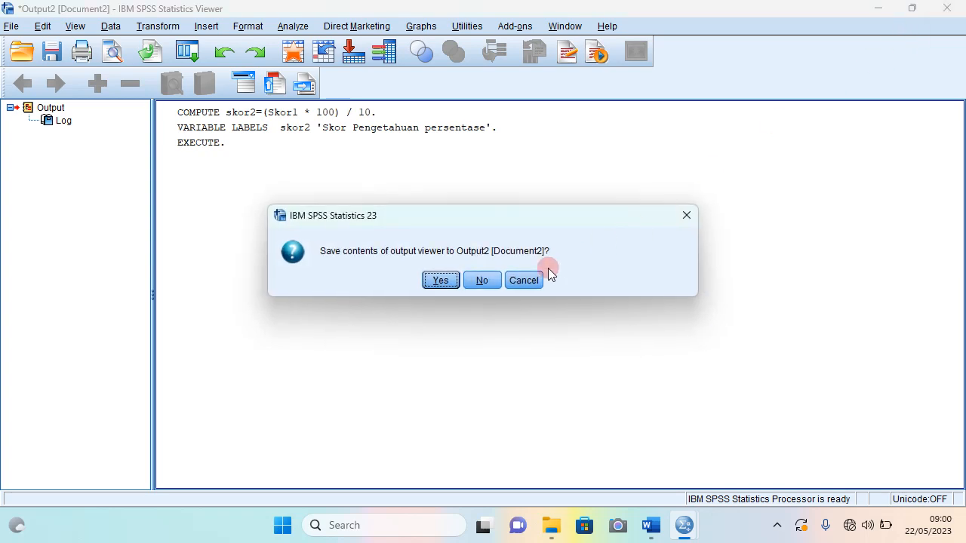
left_click(482, 280)
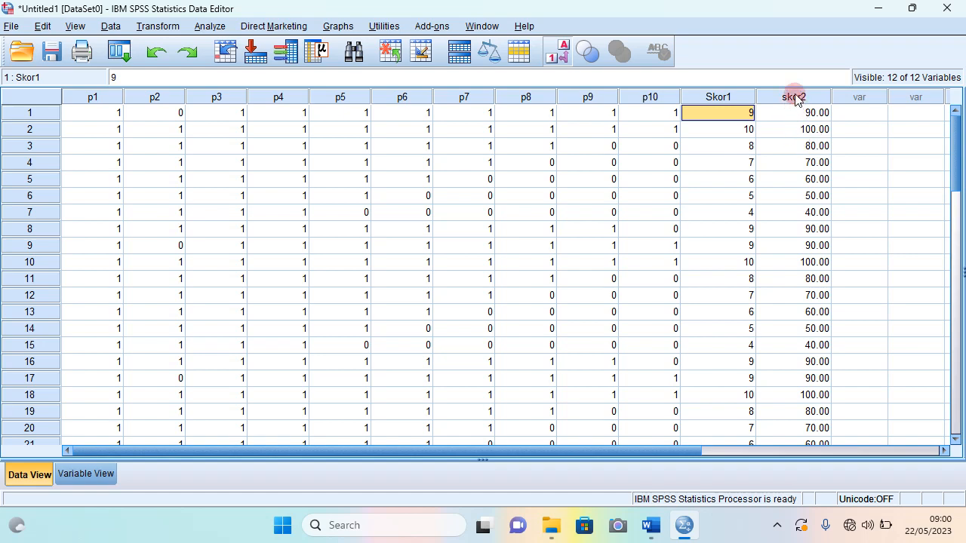
left_click(85, 474)
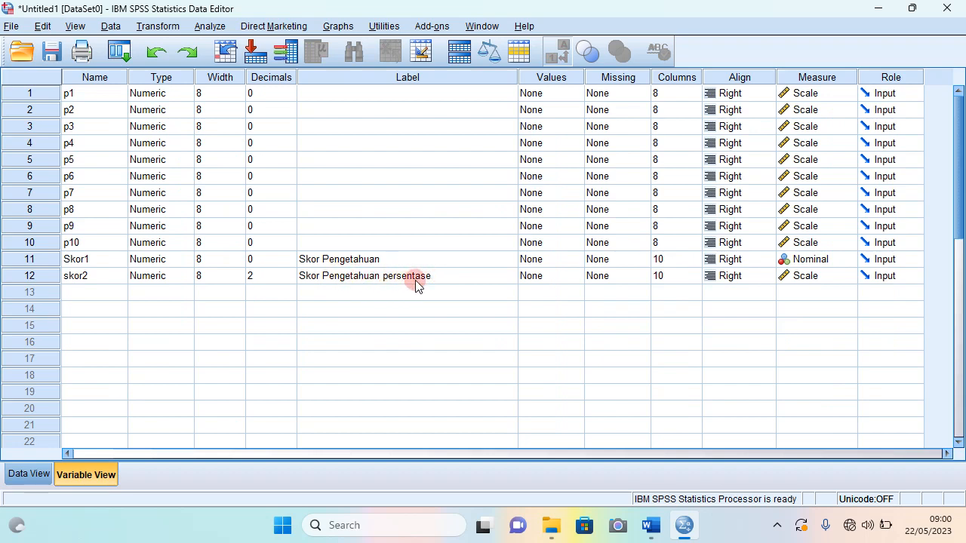
Compare the Skor1 and skor2 values of the first three cases in the data.
left_click(38, 474)
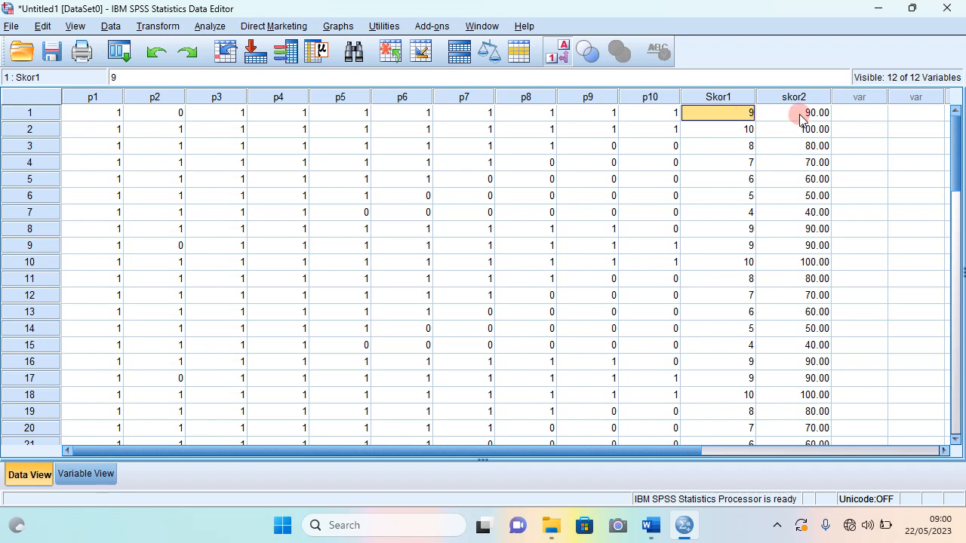
left_click(48, 131)
left_click(740, 131)
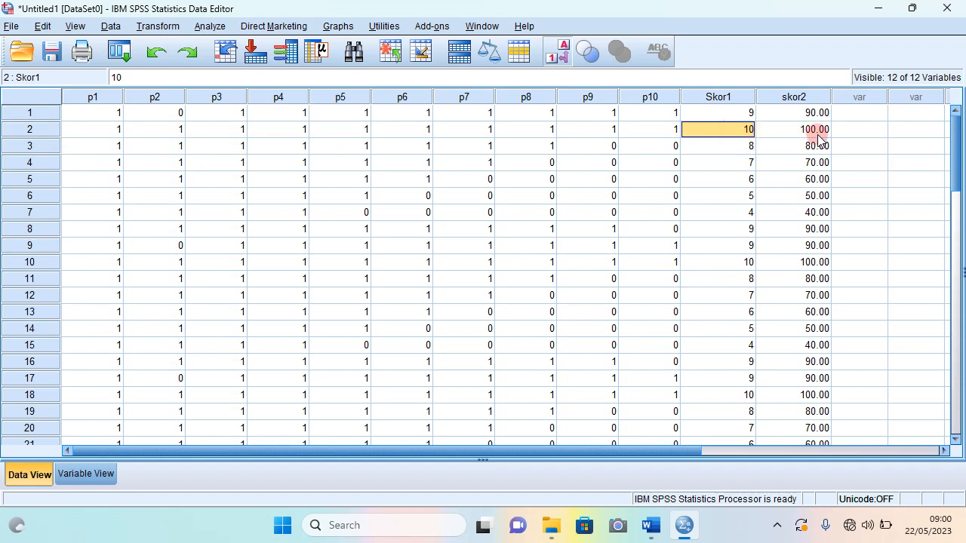
left_click(20, 146)
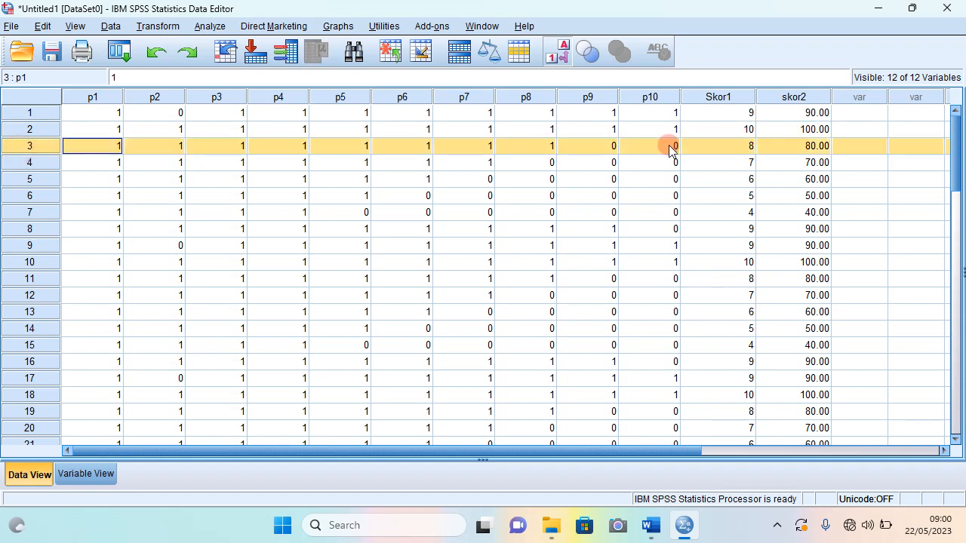
left_click(714, 145)
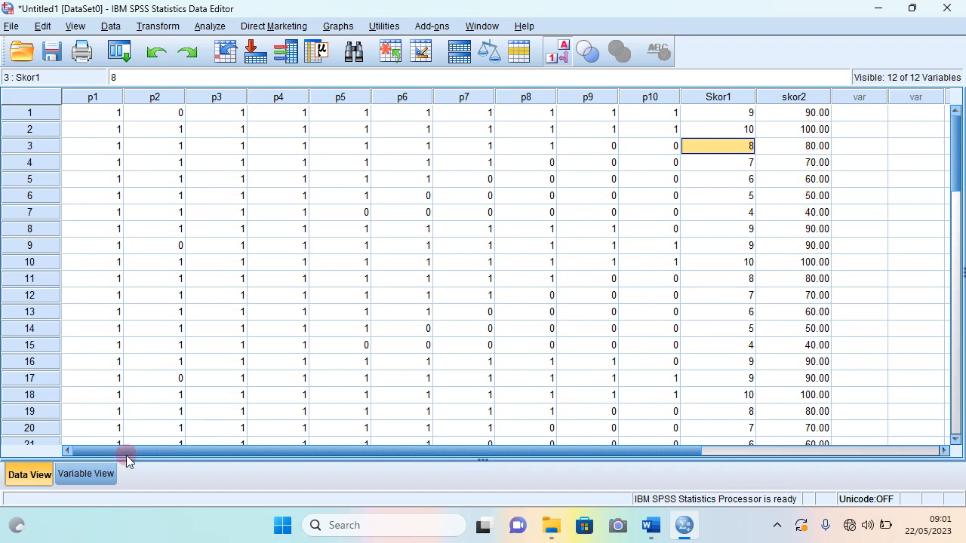
Set the decimals of skor2 to 0 in the variable definitions and return to the data.
left_click(85, 479)
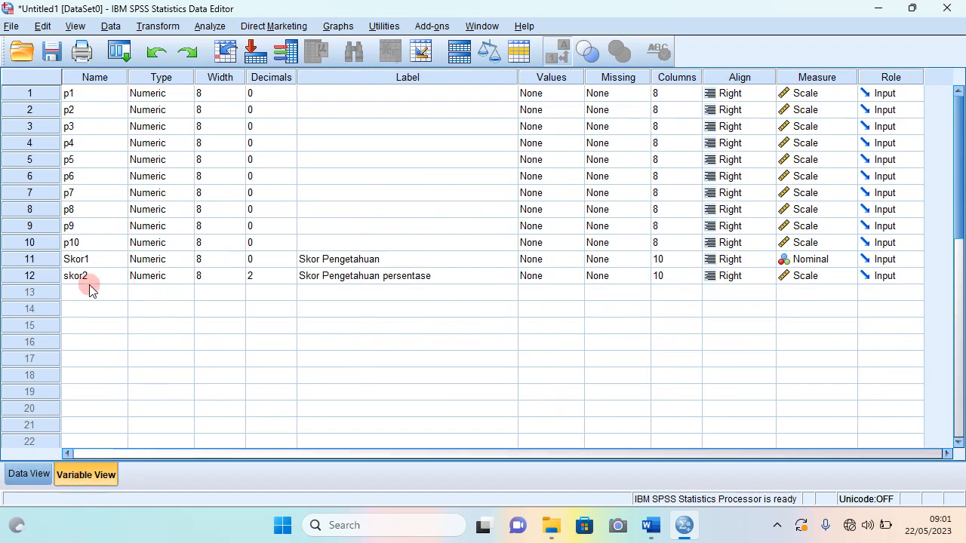
left_click(291, 281)
left_click(291, 282)
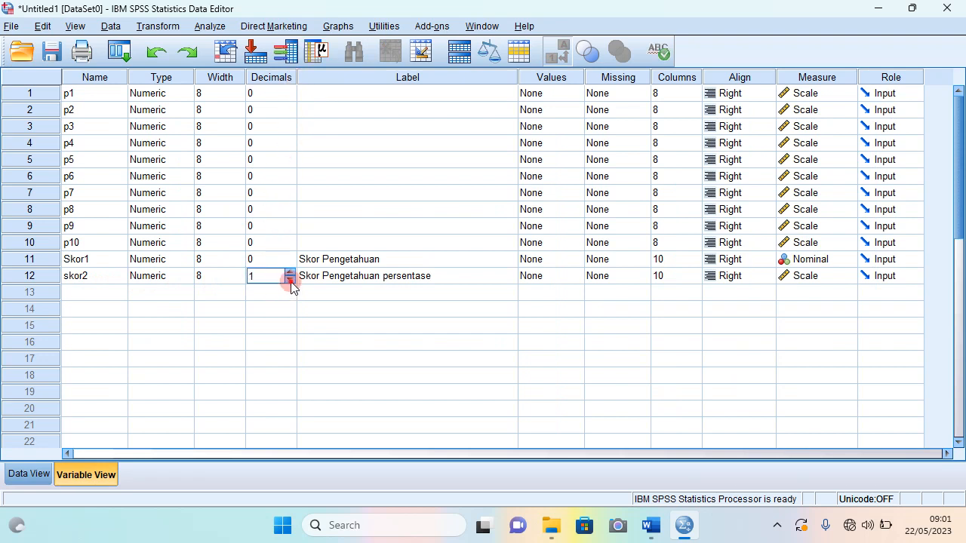
left_click(291, 281)
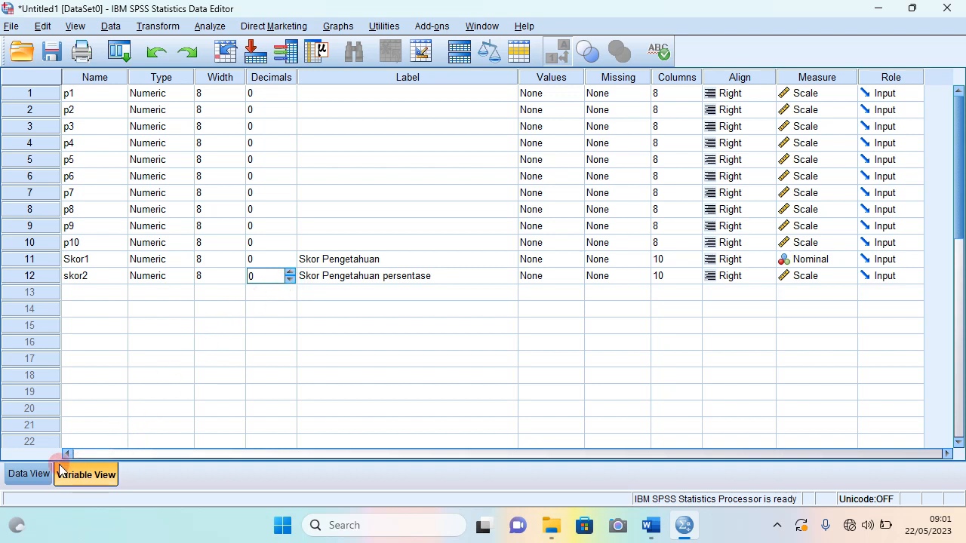
left_click(33, 474)
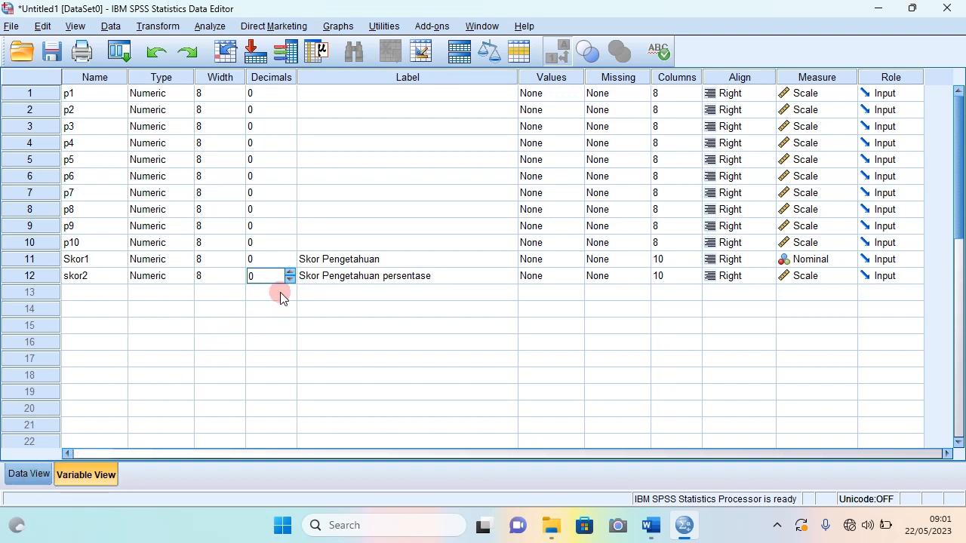
left_click(33, 474)
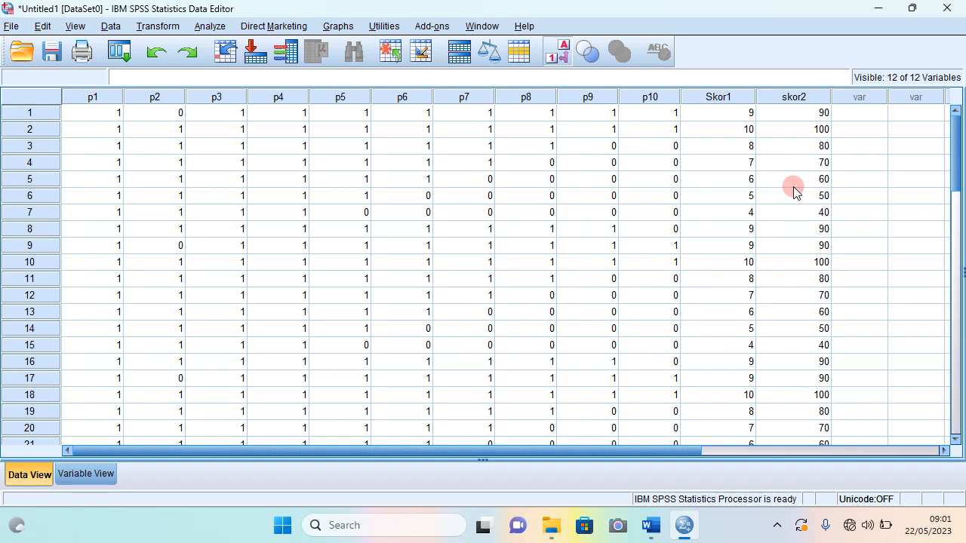
Check the knowledge categories in the Word document, then start Recode into Different Variables in SPSS with skor2 as the input variable.
left_click(652, 526)
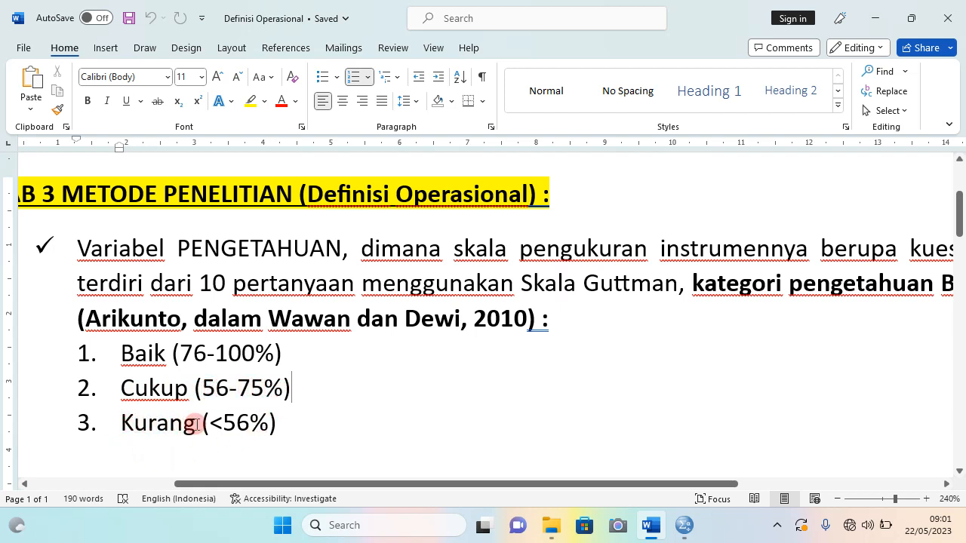
left_click(684, 527)
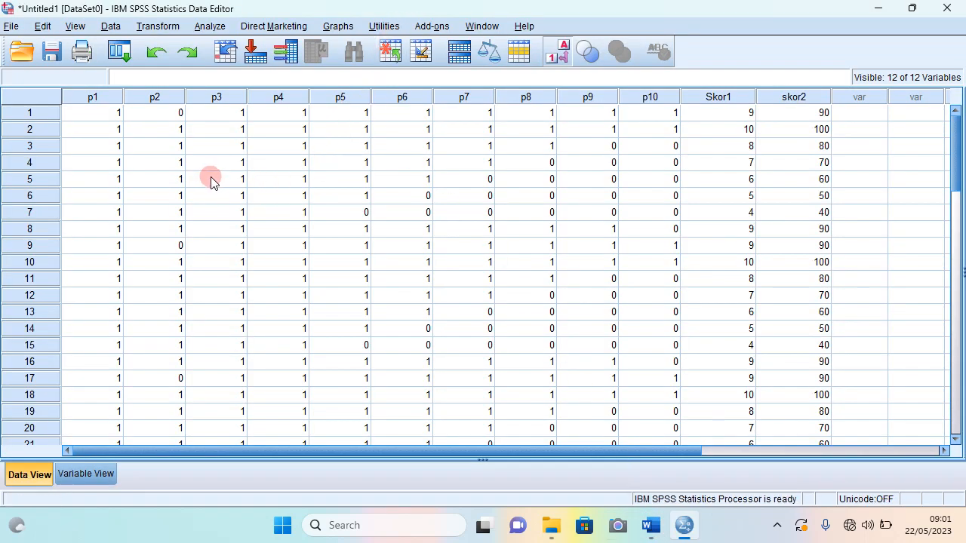
left_click(158, 29)
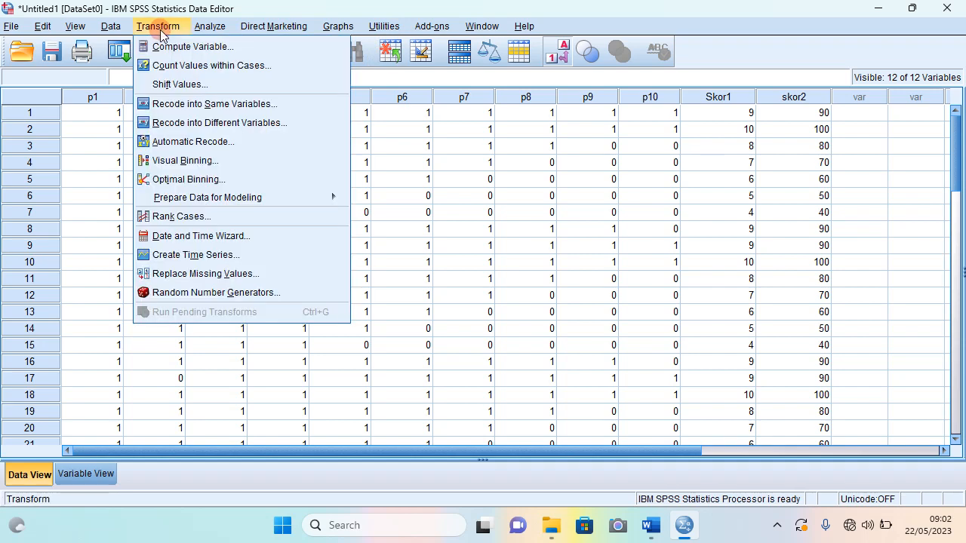
left_click(170, 127)
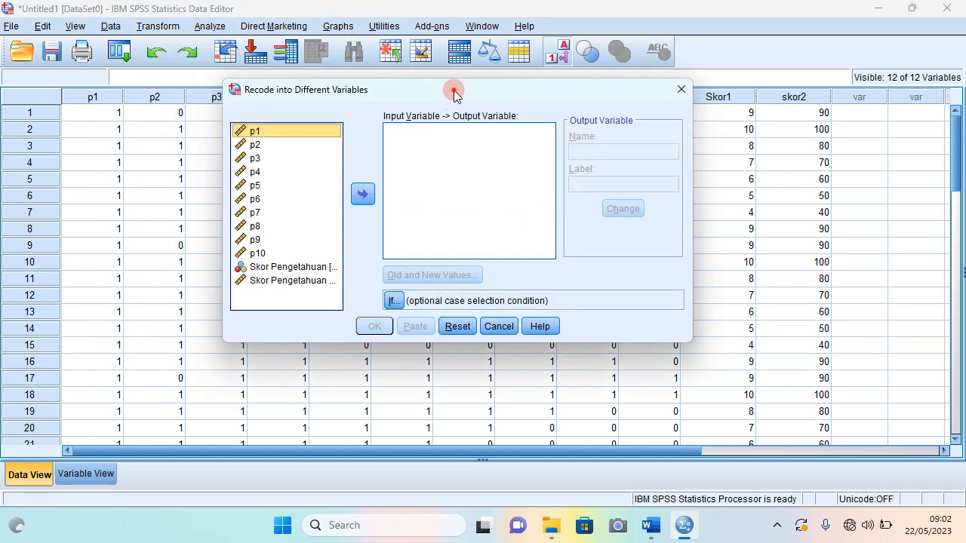
left_click_drag(454, 91, 455, 52)
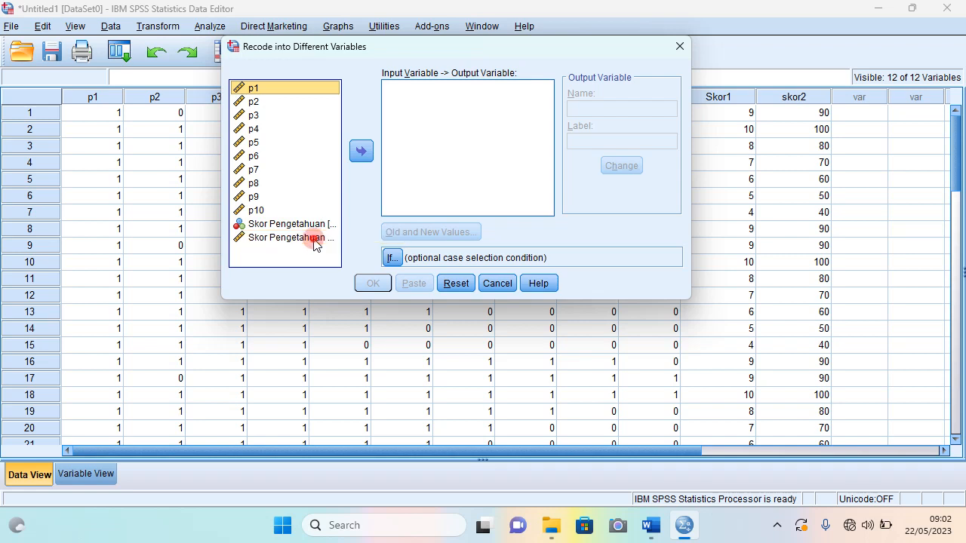
left_click(314, 240)
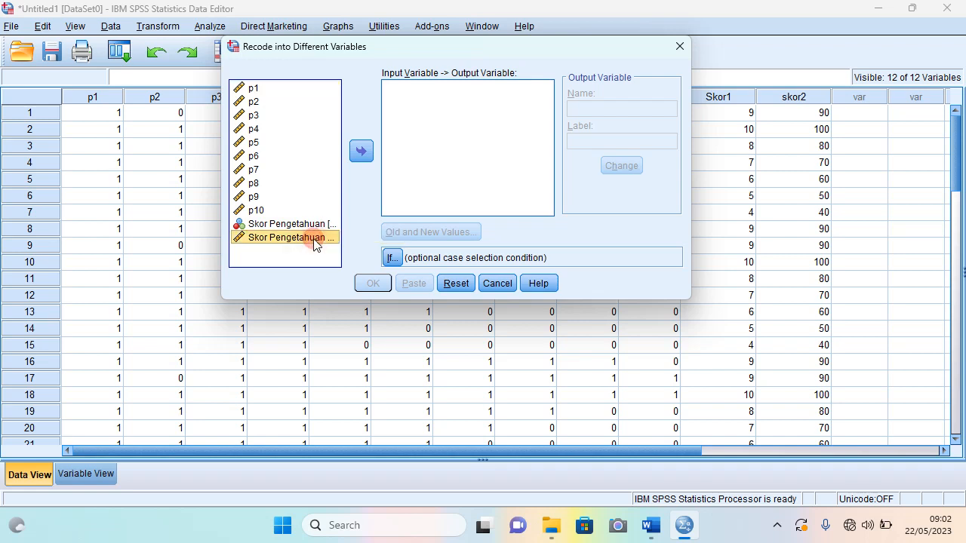
left_click(361, 150)
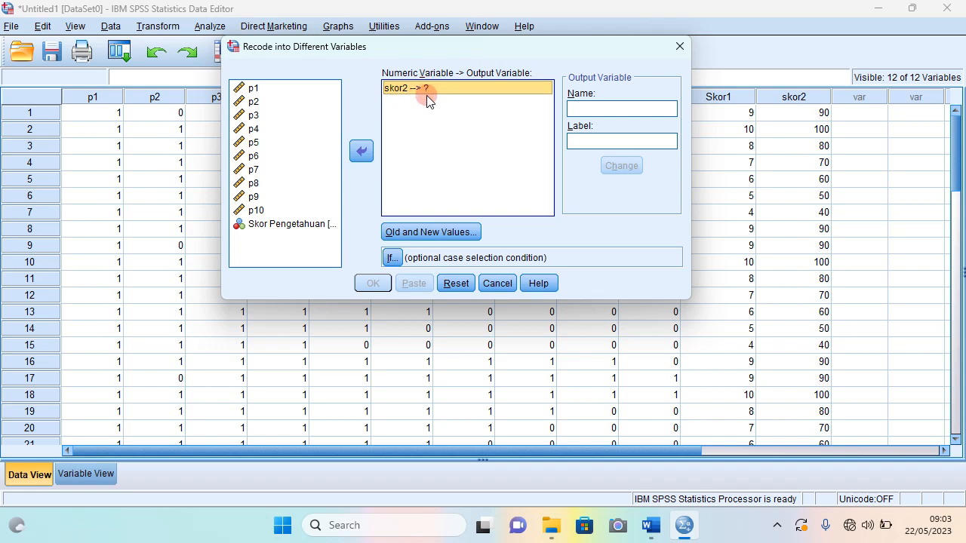
Name the output variable kategori1, label it Kategori Pengetahuan and apply it to skor2.
left_click(589, 108)
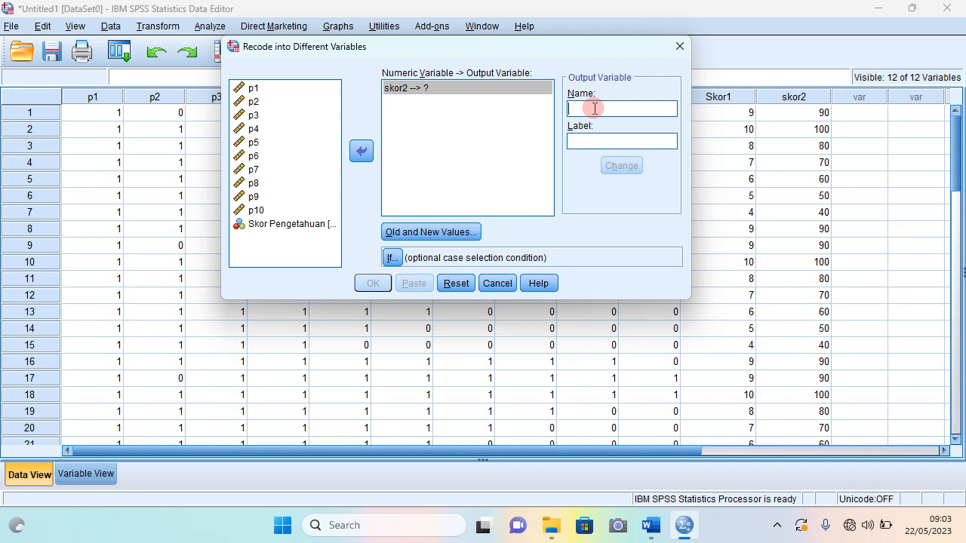
type("kategori1")
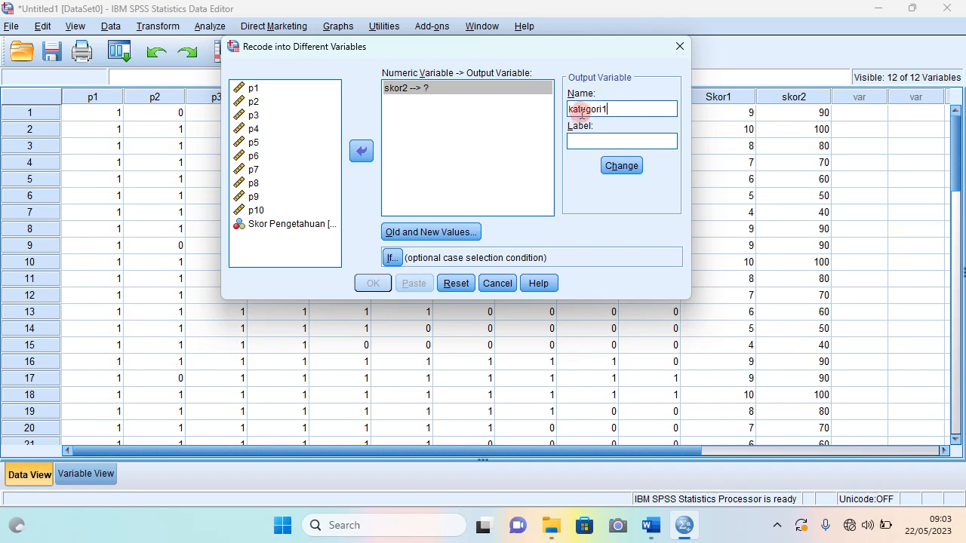
left_click(580, 141)
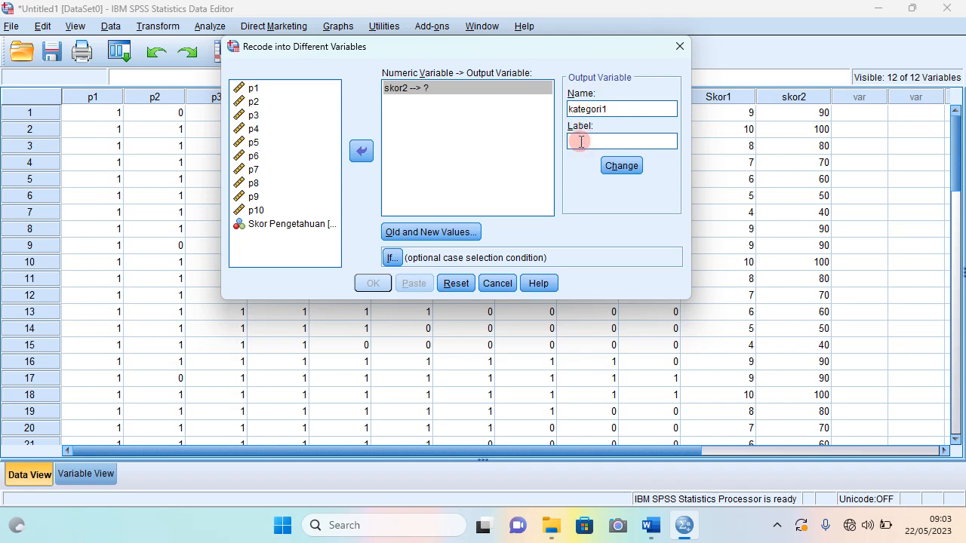
key("Caps_Lock")
type("K")
key("Caps_Lock")
type("ategori")
key("Caps_Lock")
type("P")
key("Caps_Lock")
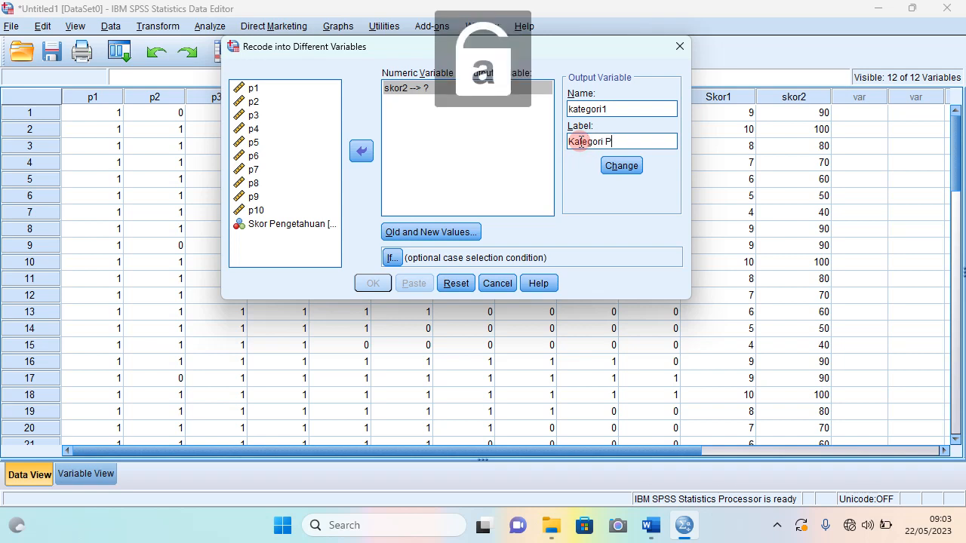
type("engetahuan")
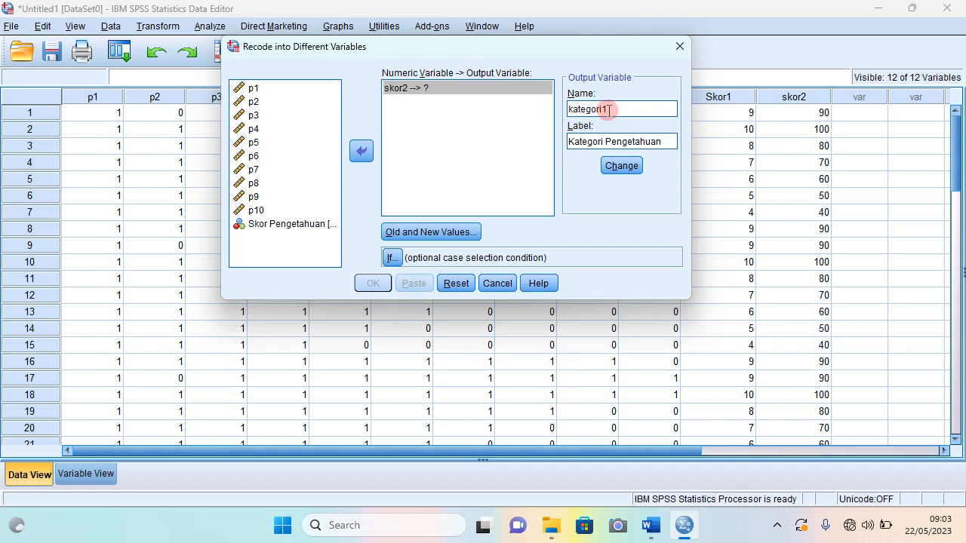
left_click(597, 110)
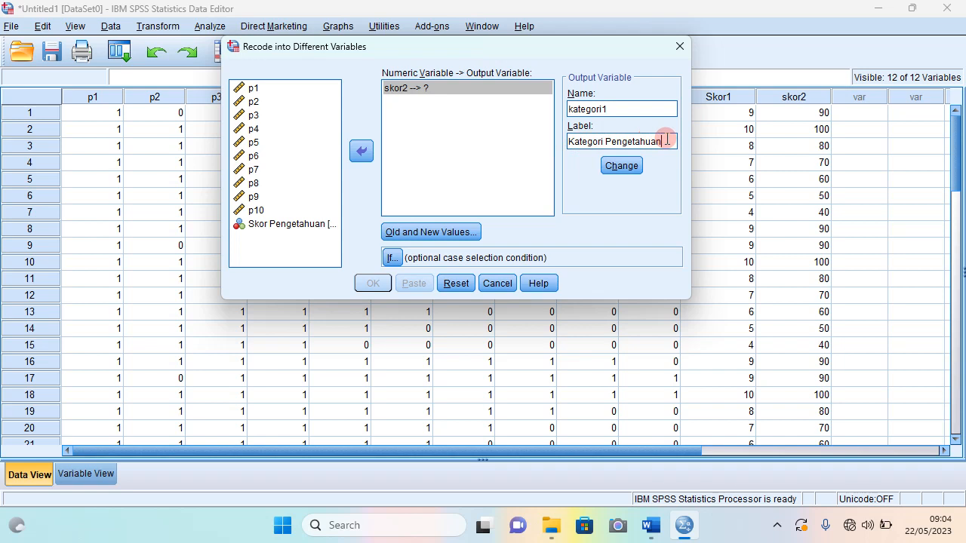
left_click(622, 170)
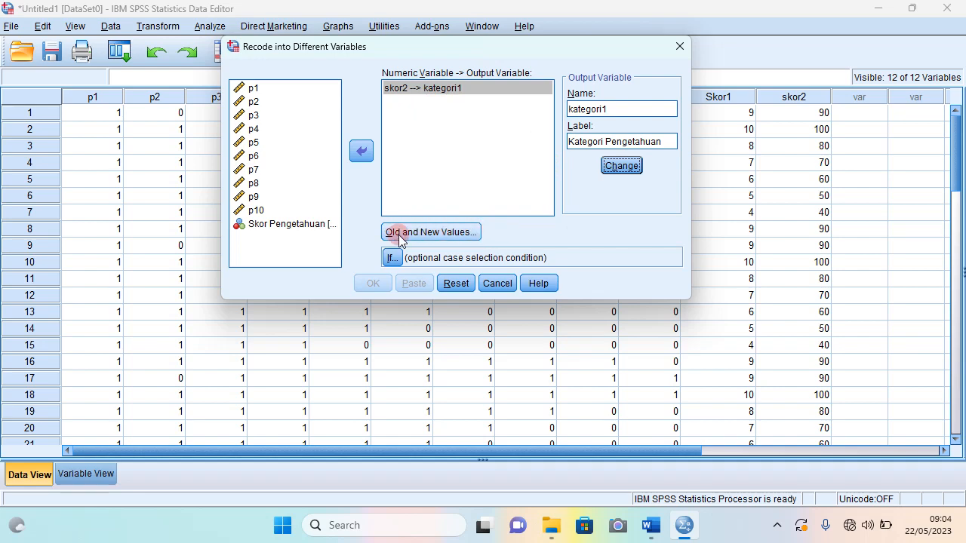
Open the recode's old and new value definitions and check the Baik and Cukup percentage ranges in the Word document.
left_click(441, 240)
left_click_drag(566, 113, 463, 46)
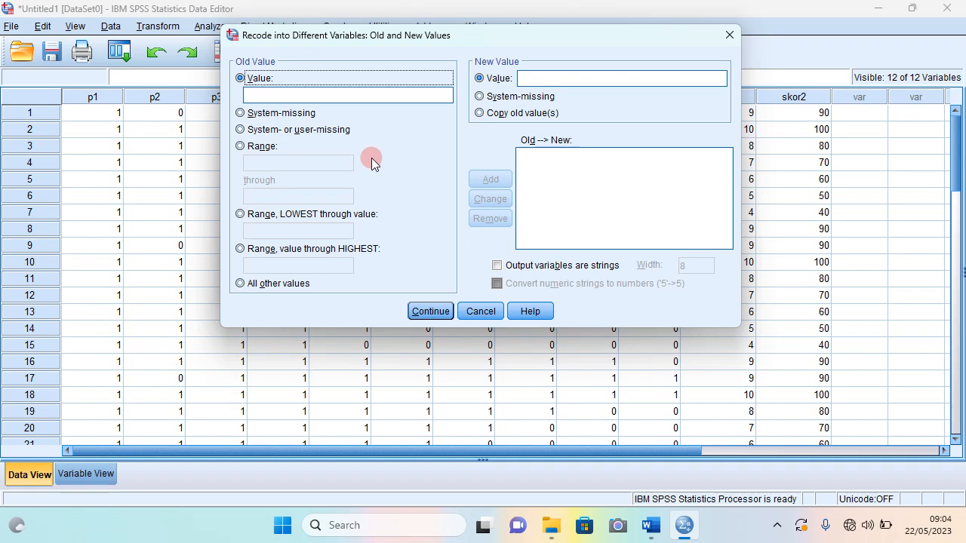
left_click(651, 525)
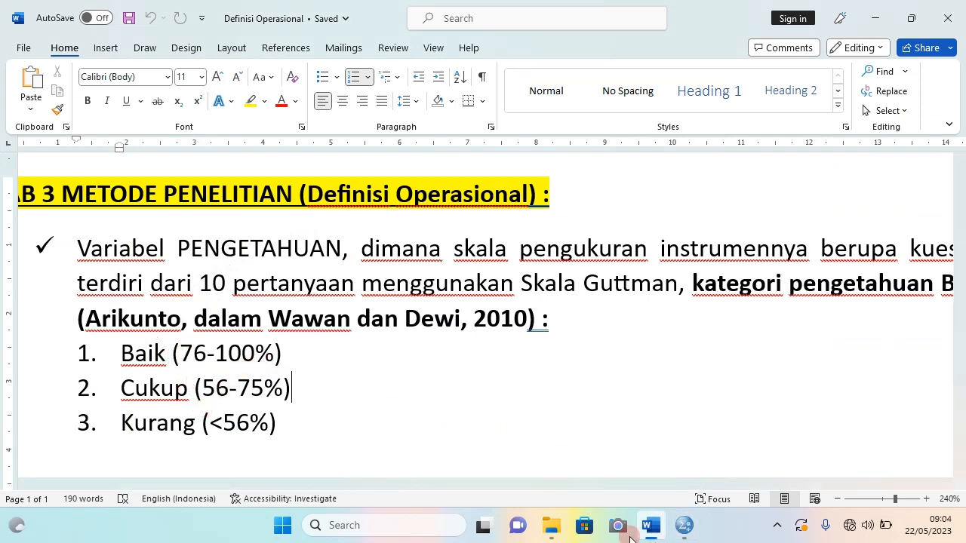
left_click_drag(180, 353, 281, 353)
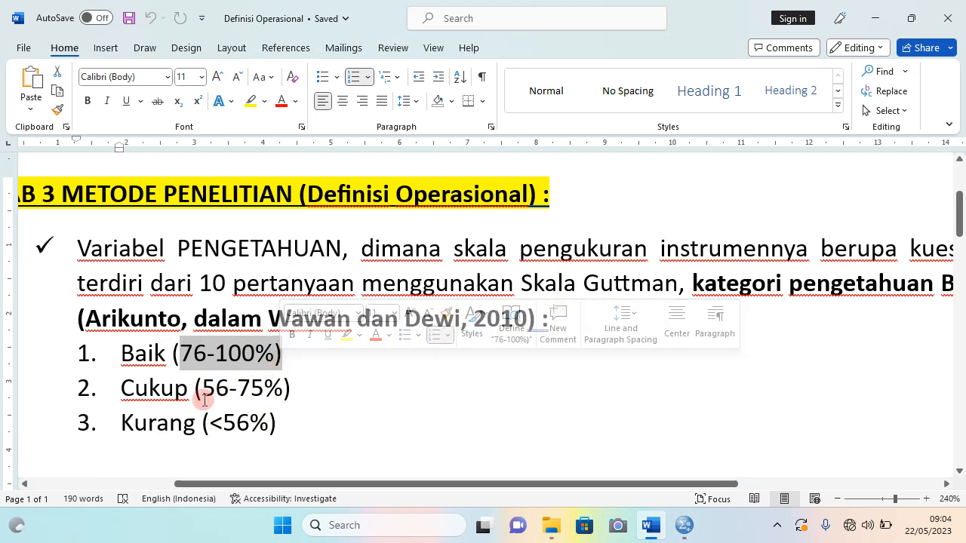
left_click_drag(203, 388, 289, 388)
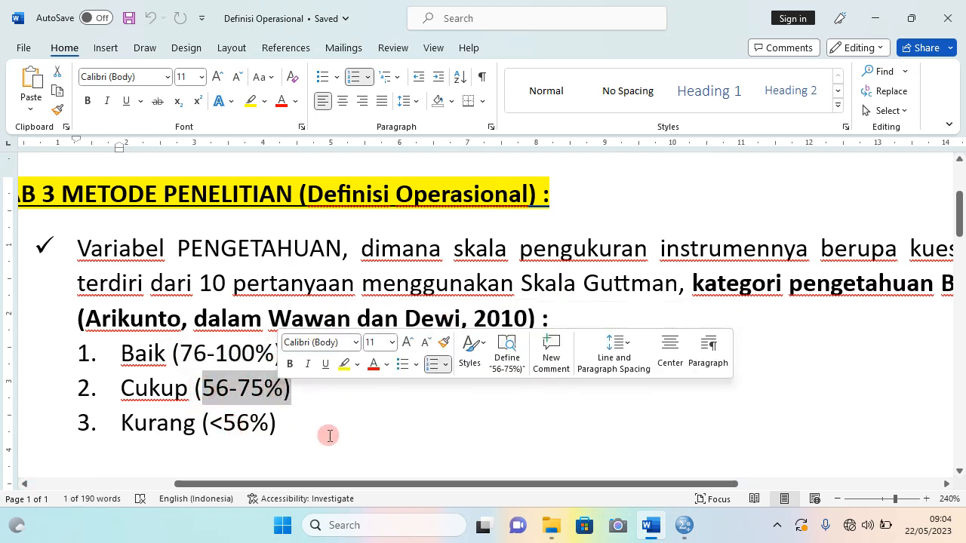
left_click(683, 529)
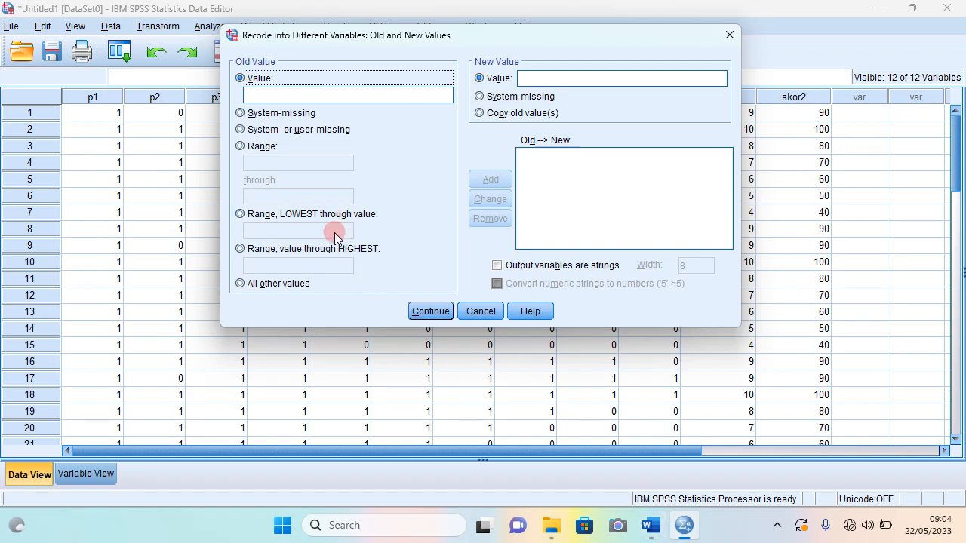
Go through the old-value options Range, Range LOWEST through value and Range value through HIGHEST.
left_click(250, 147)
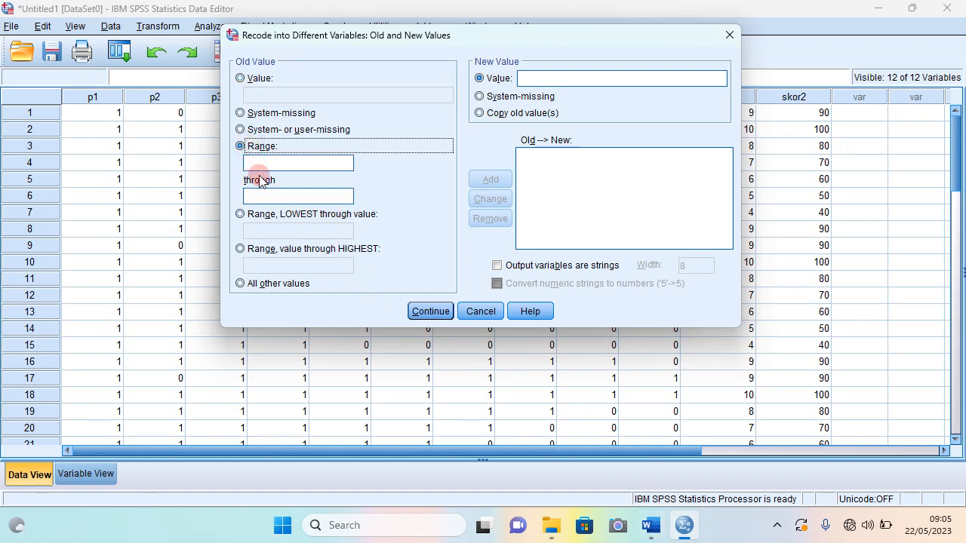
left_click(250, 215)
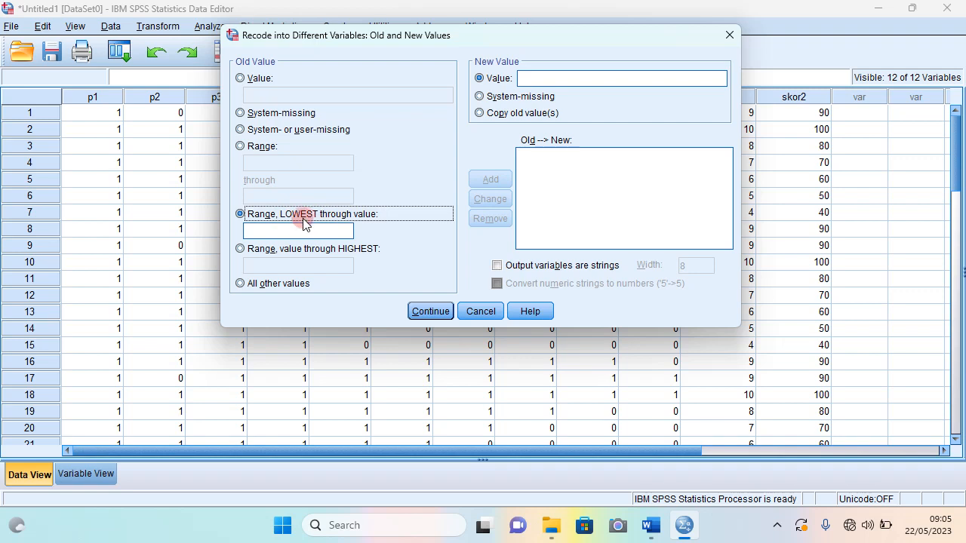
left_click(241, 250)
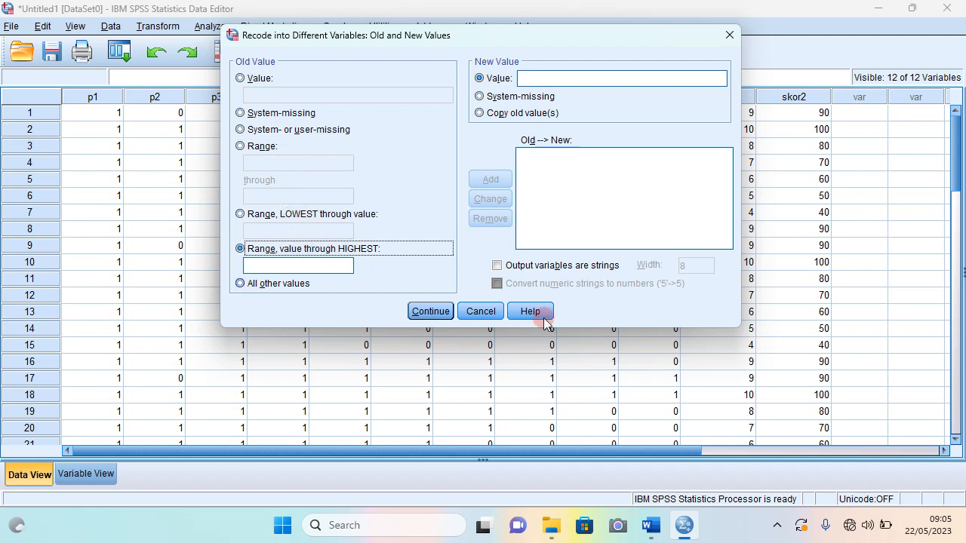
Check the Baik percentage range in the Word document and set the old-value range in SPSS to 76 through 100.
left_click(652, 530)
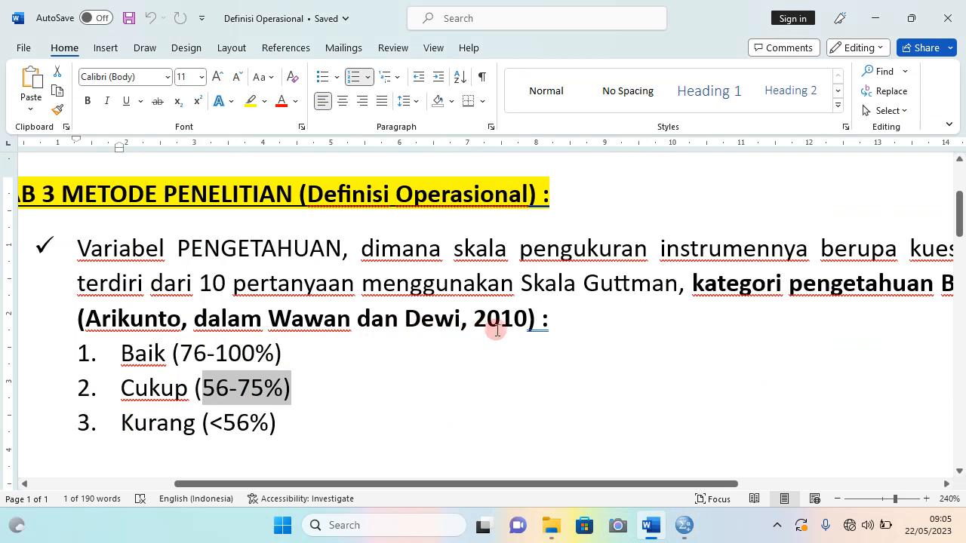
scroll(492, 335, "down", 1)
left_click(119, 268)
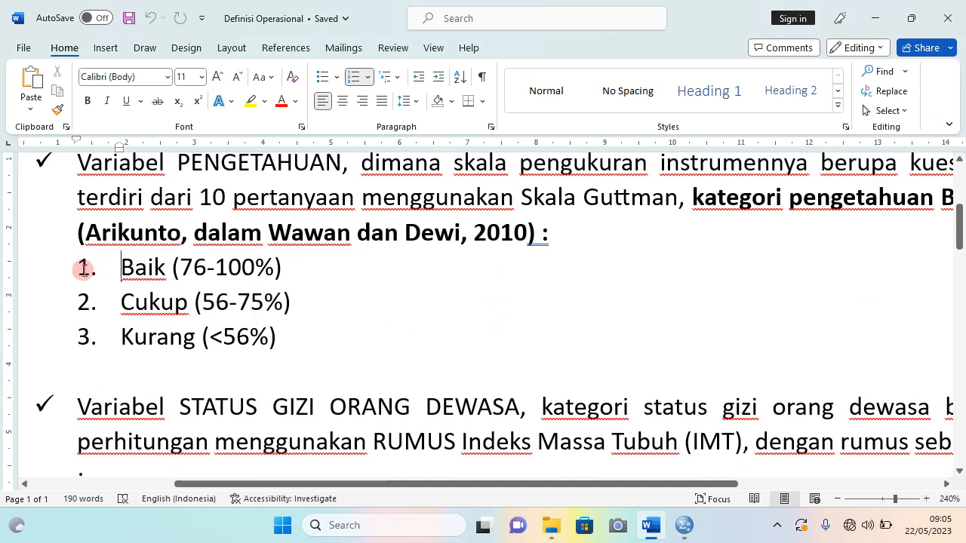
left_click_drag(120, 269, 166, 270)
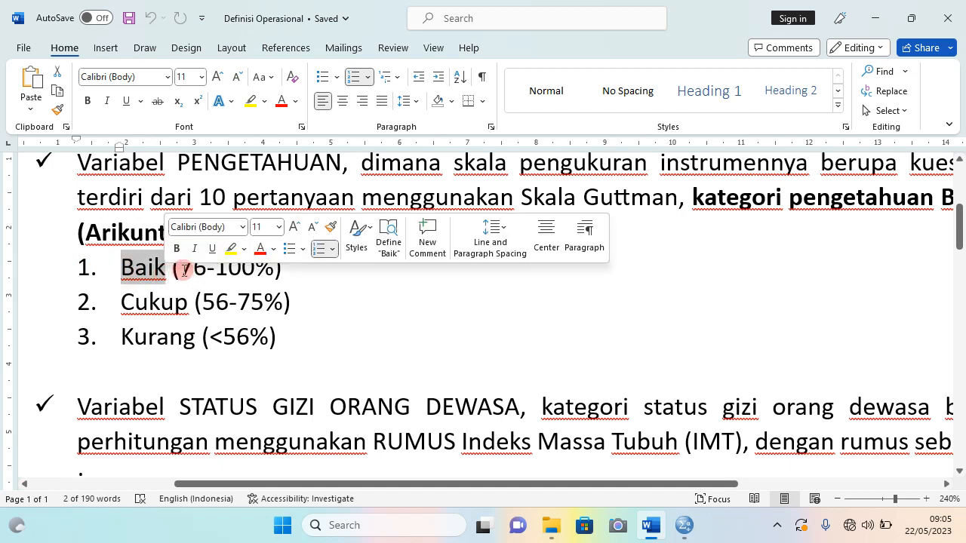
left_click_drag(180, 269, 273, 271)
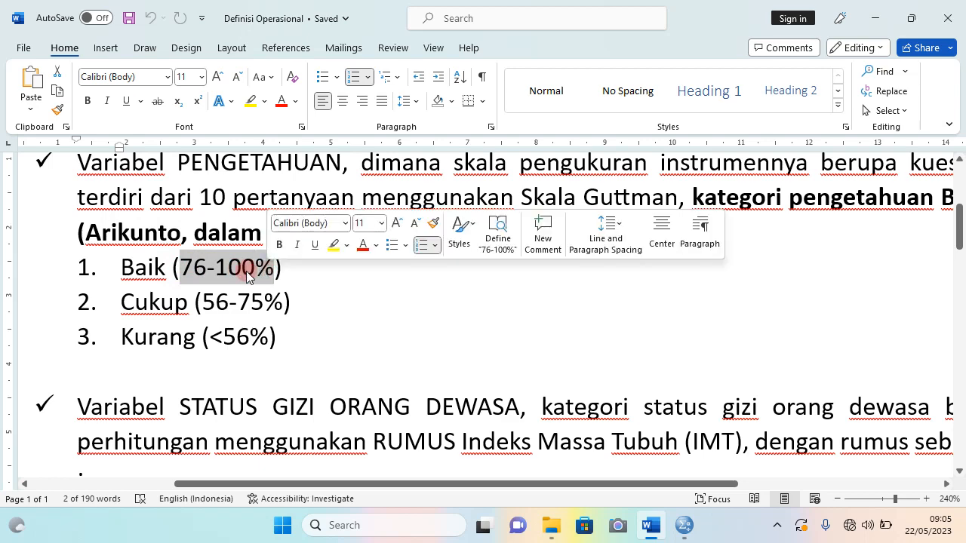
left_click(688, 530)
left_click(263, 148)
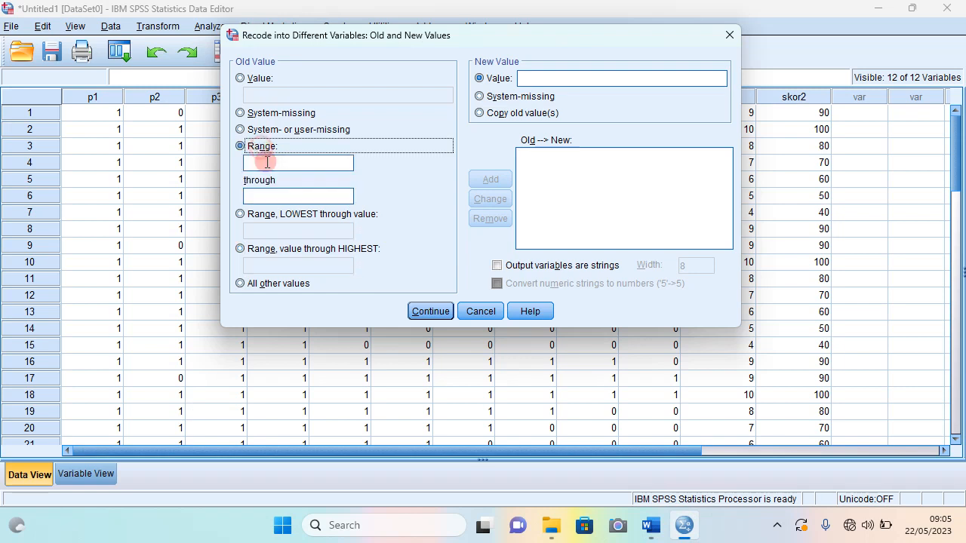
left_click(268, 165)
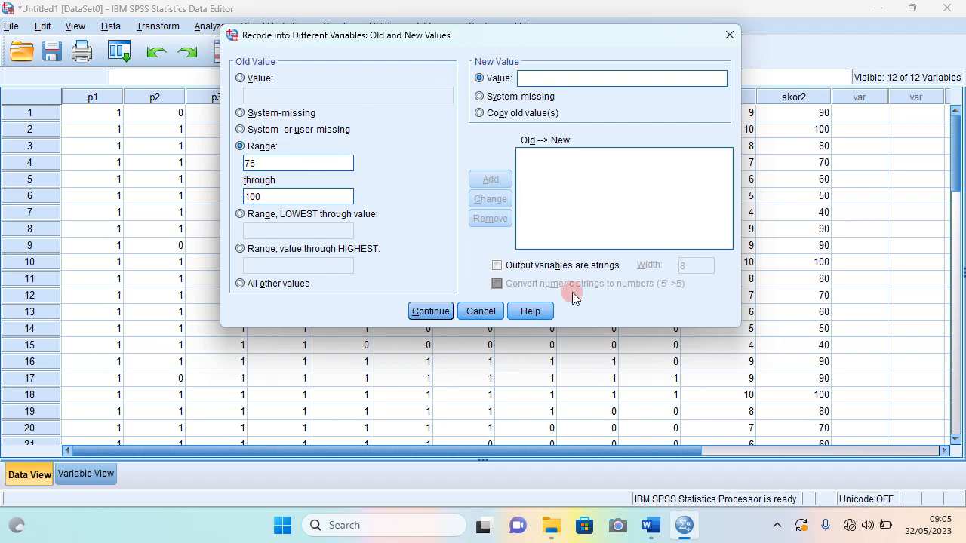
Check the Baik category number in the Word document and add the SPSS recode rule assigning new value 1 to 76 through 100.
mouse_move(662, 535)
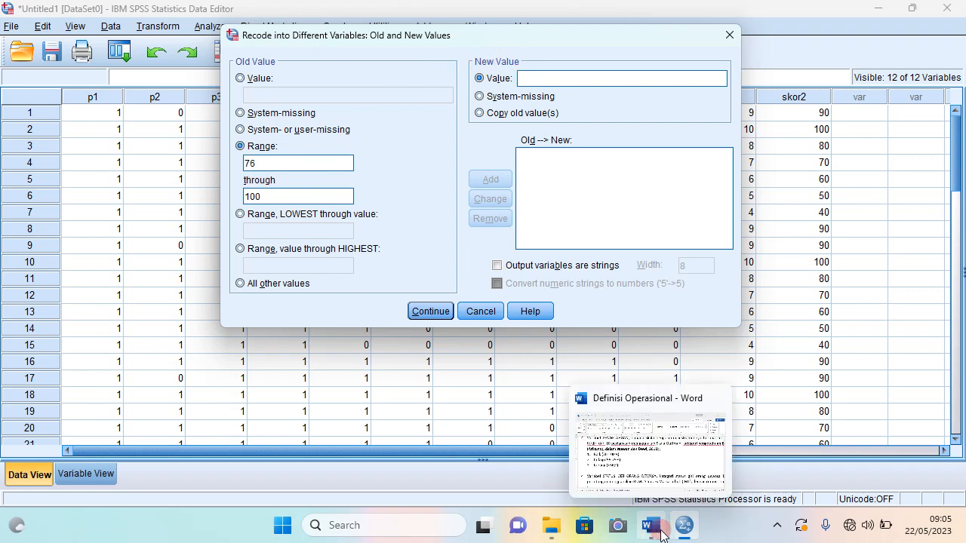
left_click(655, 534)
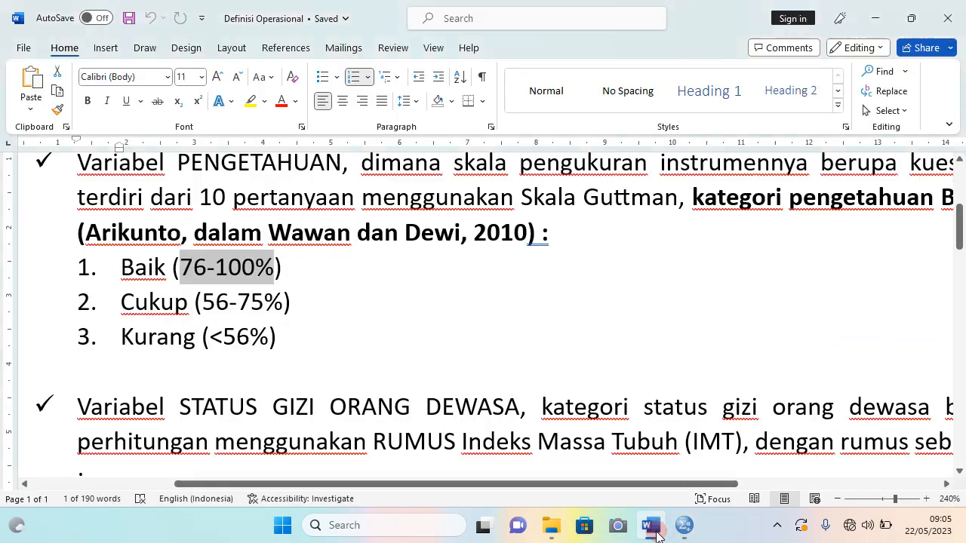
scroll(436, 358, "up", 2)
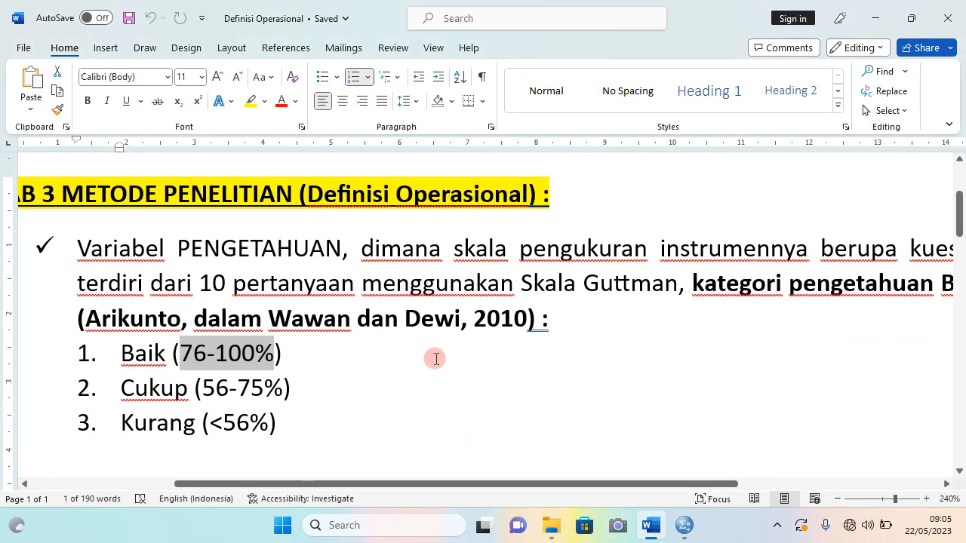
scroll(436, 359, "down", 2)
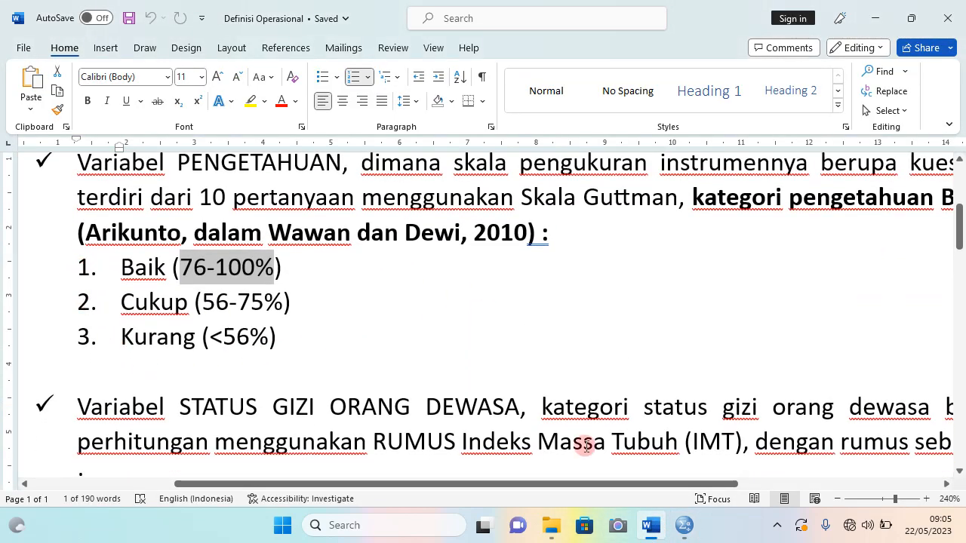
left_click(641, 534)
mouse_move(643, 528)
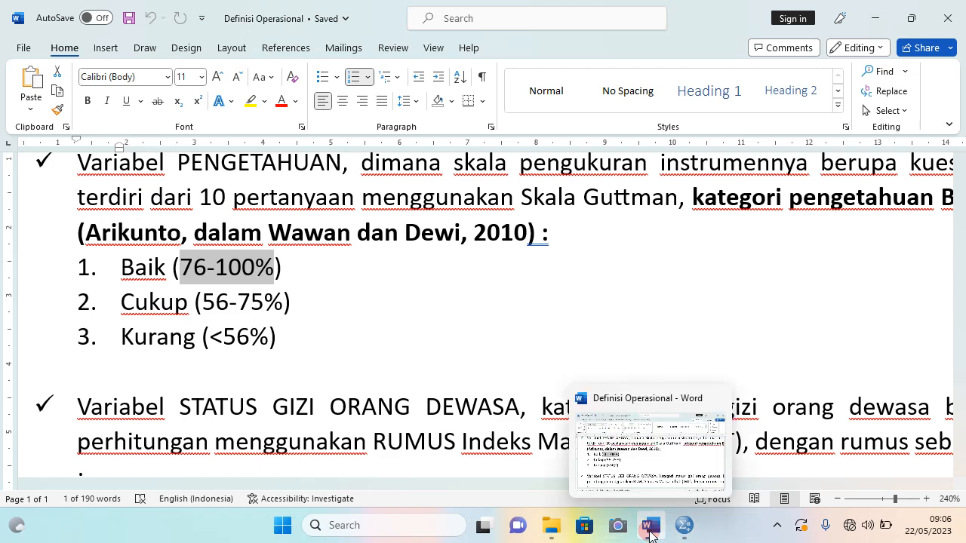
mouse_move(694, 532)
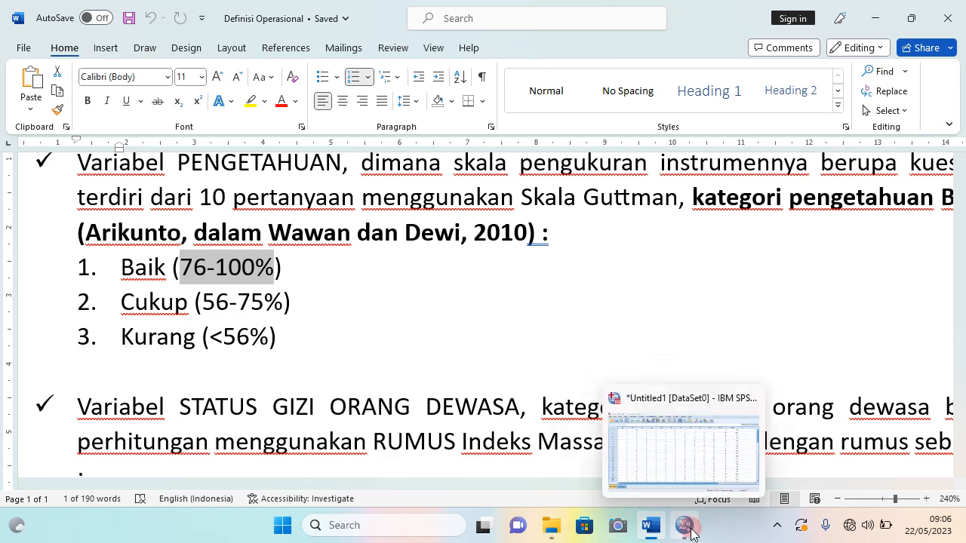
left_click(672, 483)
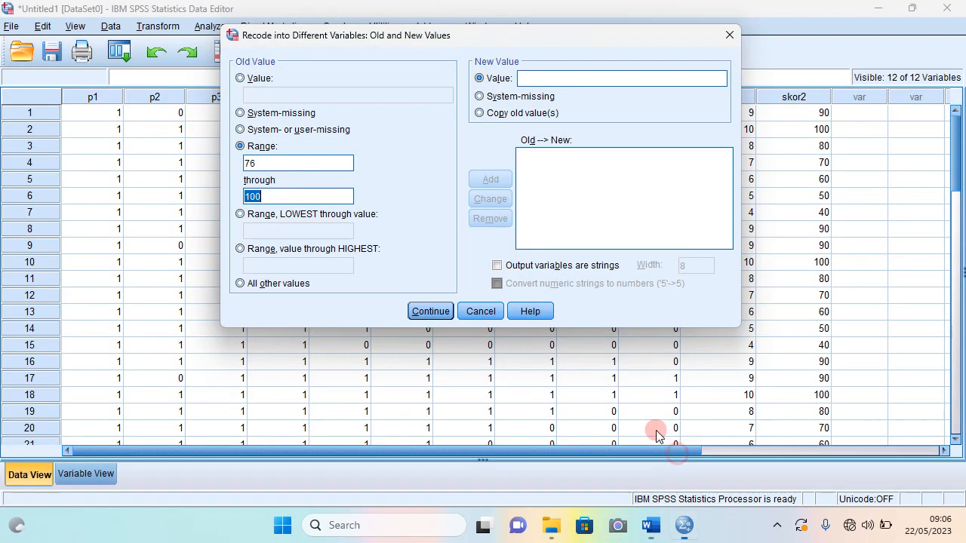
left_click(530, 78)
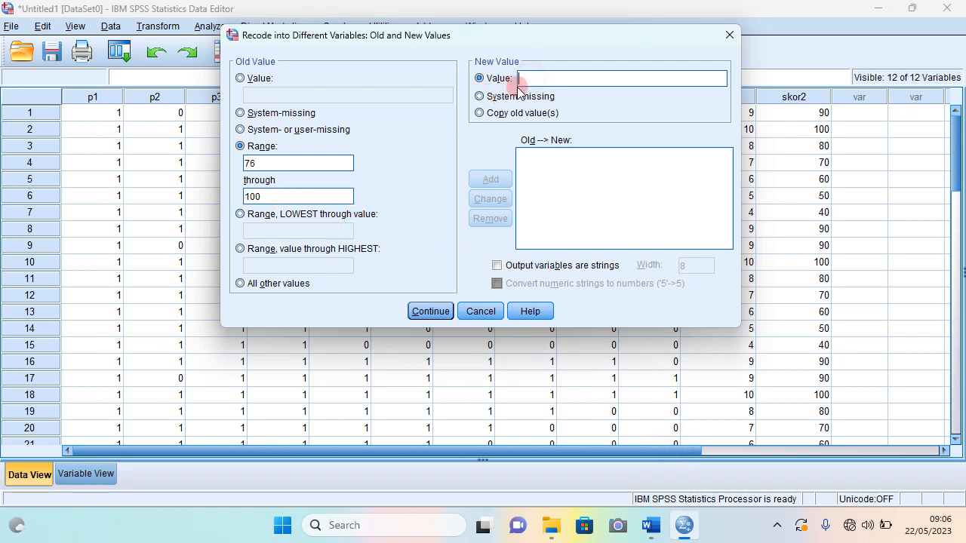
type("1")
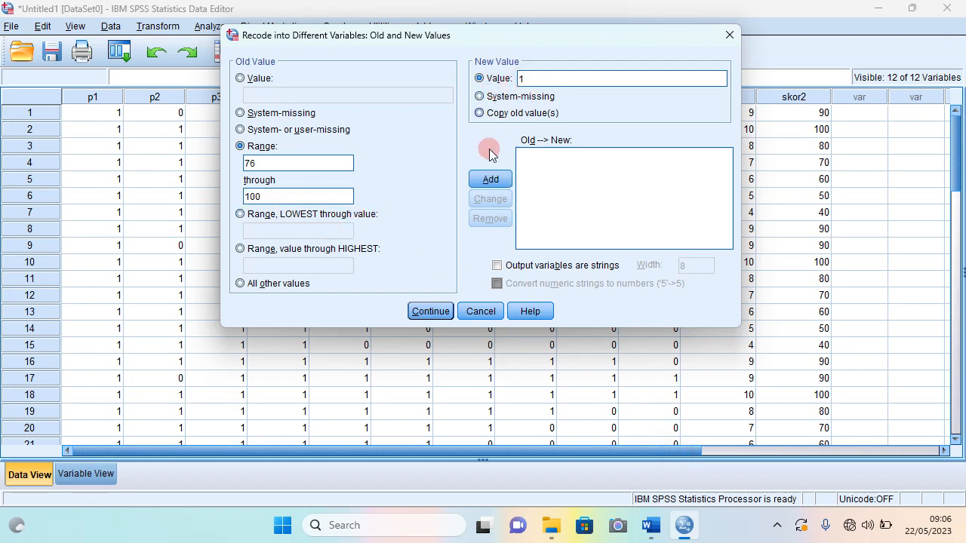
left_click(484, 180)
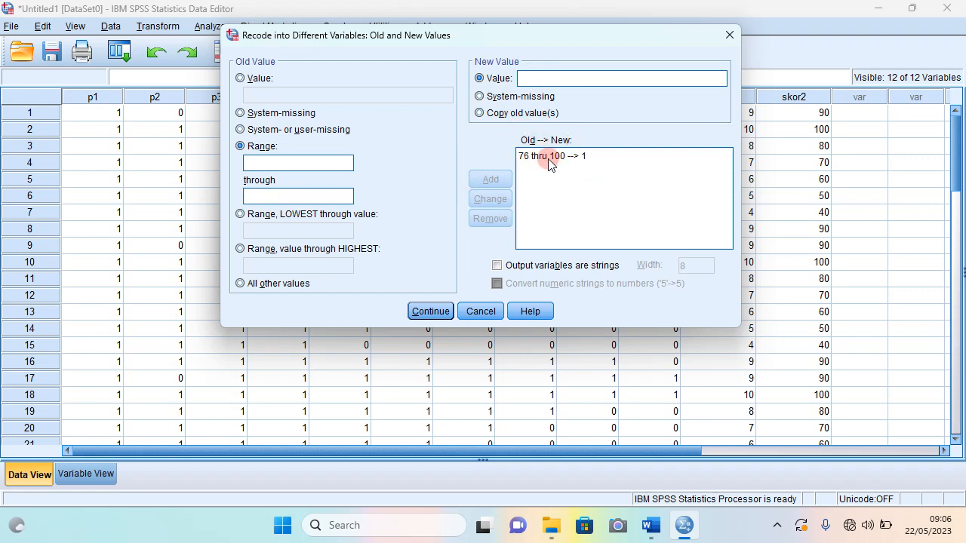
Check the Cukup range in the Word document and add the SPSS recode rule assigning new value 2 to 56 through 75.
left_click(652, 525)
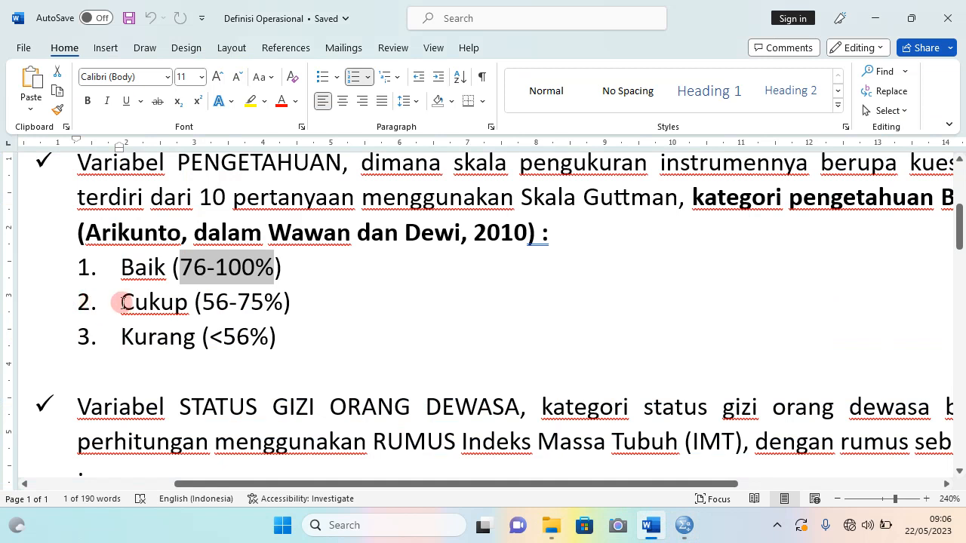
left_click_drag(123, 302, 237, 303)
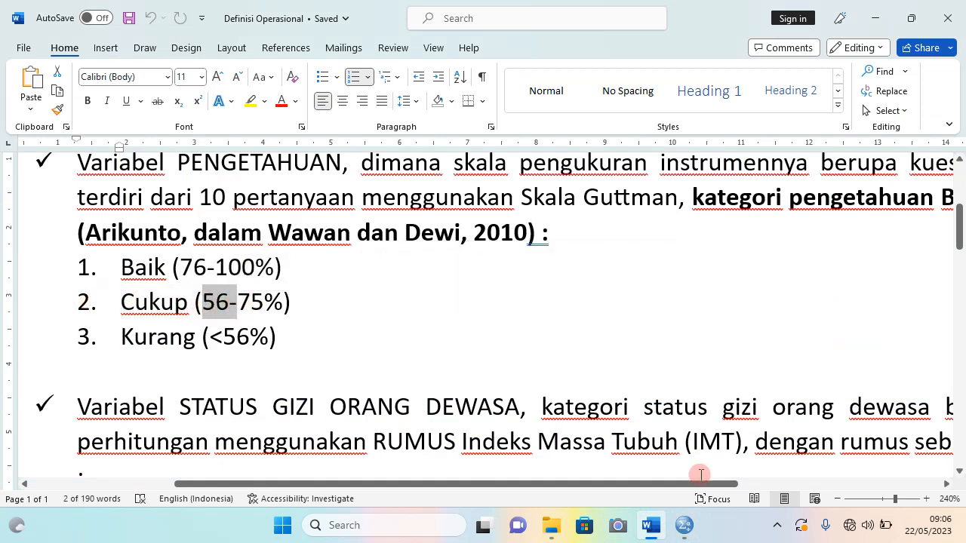
left_click(683, 533)
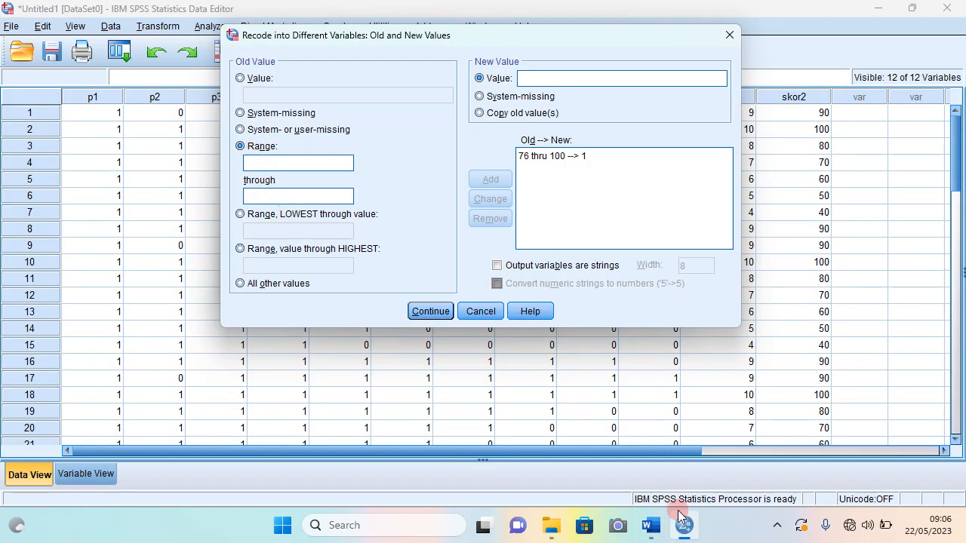
left_click(651, 527)
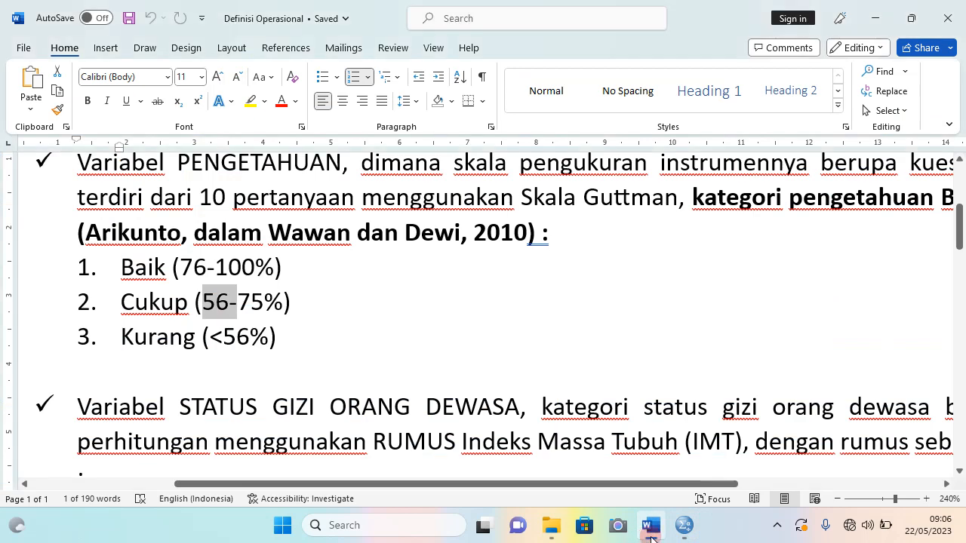
left_click(684, 528)
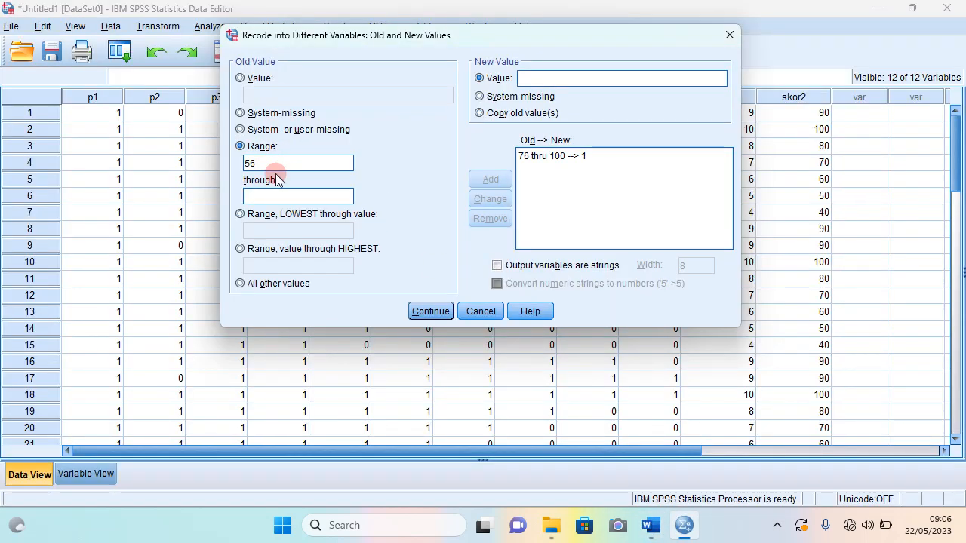
left_click(257, 199)
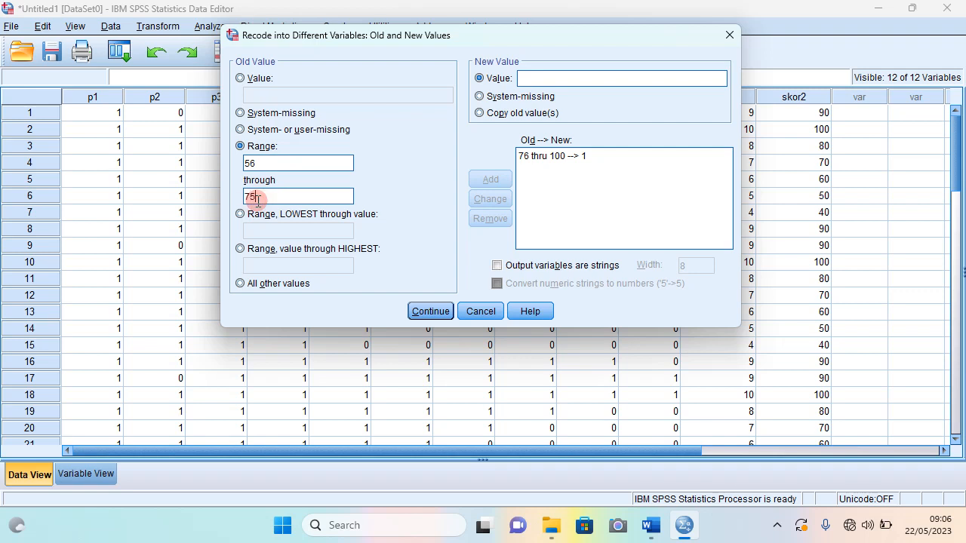
left_click(533, 79)
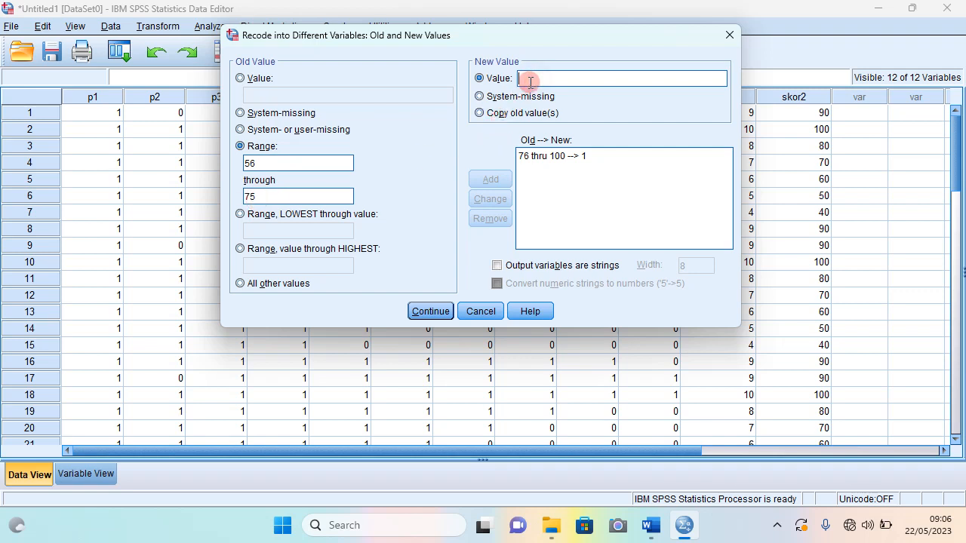
type("2")
left_click(491, 179)
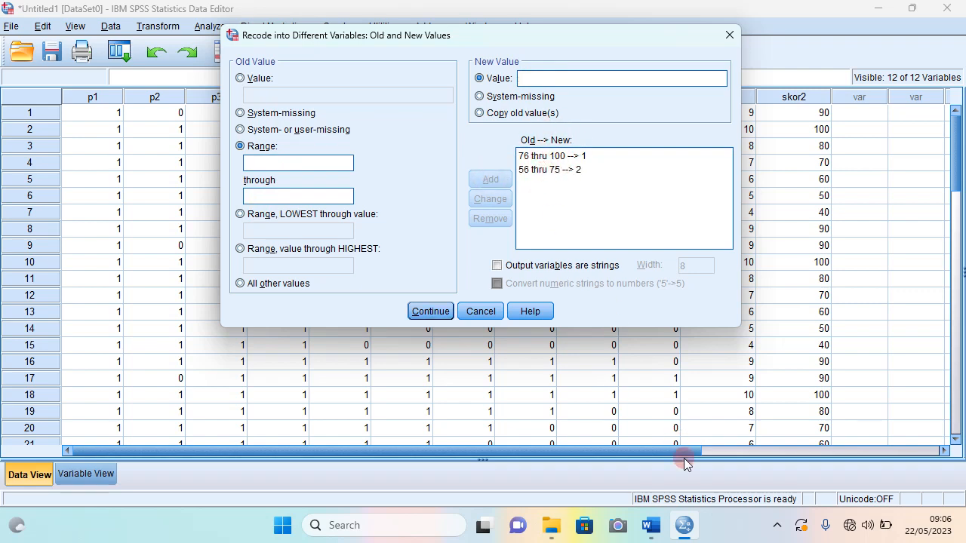
Check the Kurang limit in the Word document and set the old values in SPSS to the range LOWEST through 56.
left_click(652, 526)
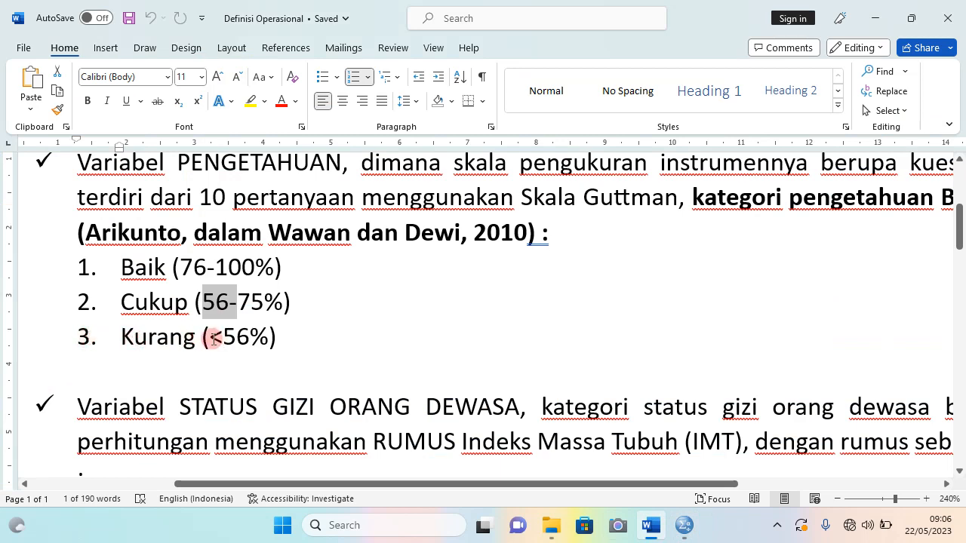
left_click(685, 532)
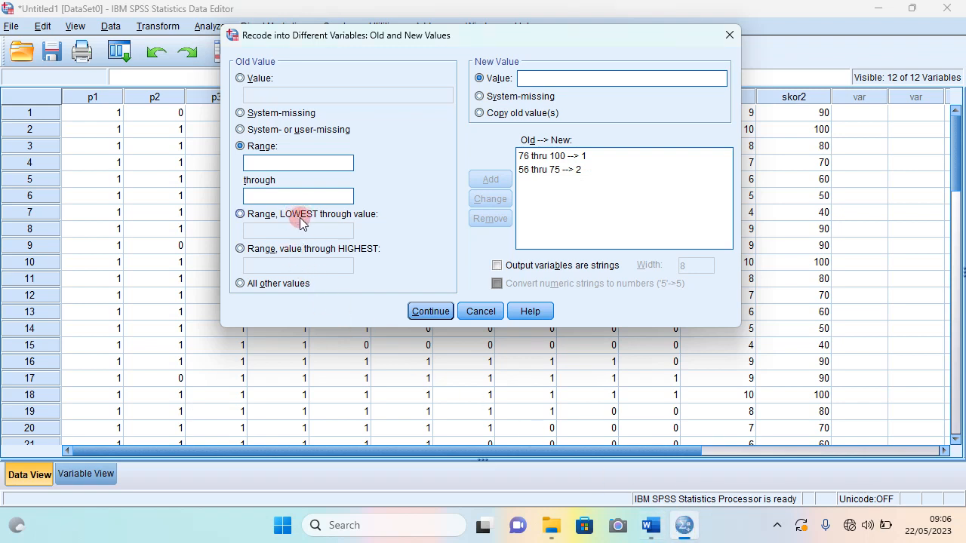
left_click(252, 216)
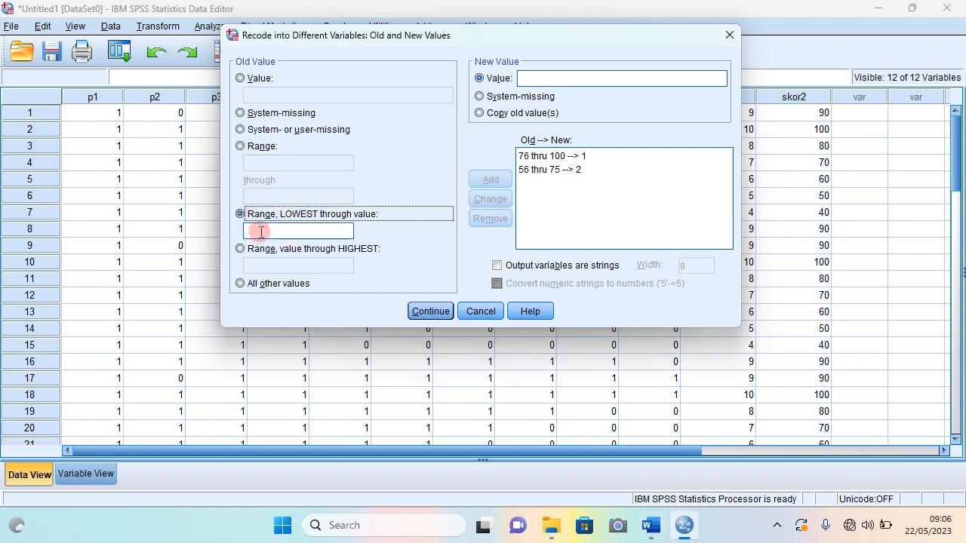
left_click(260, 232)
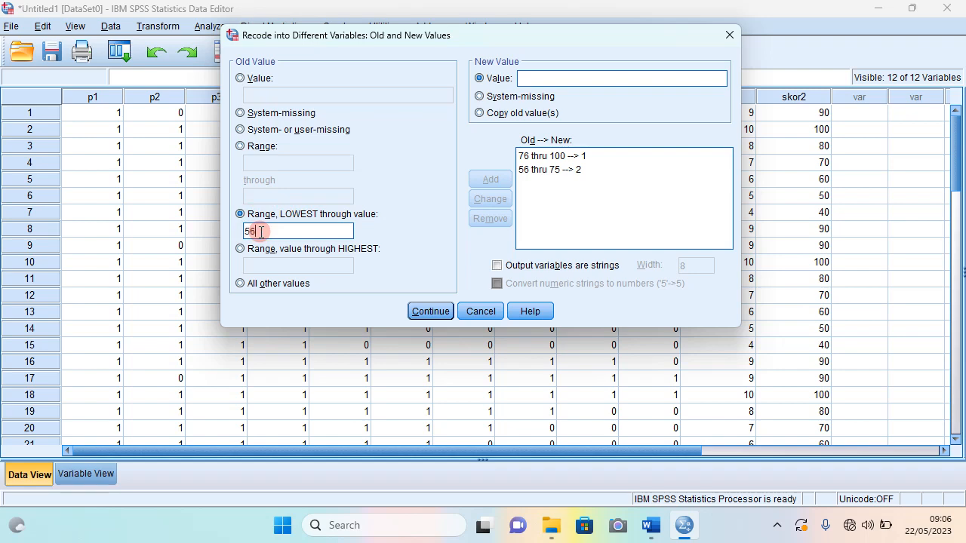
left_click(652, 526)
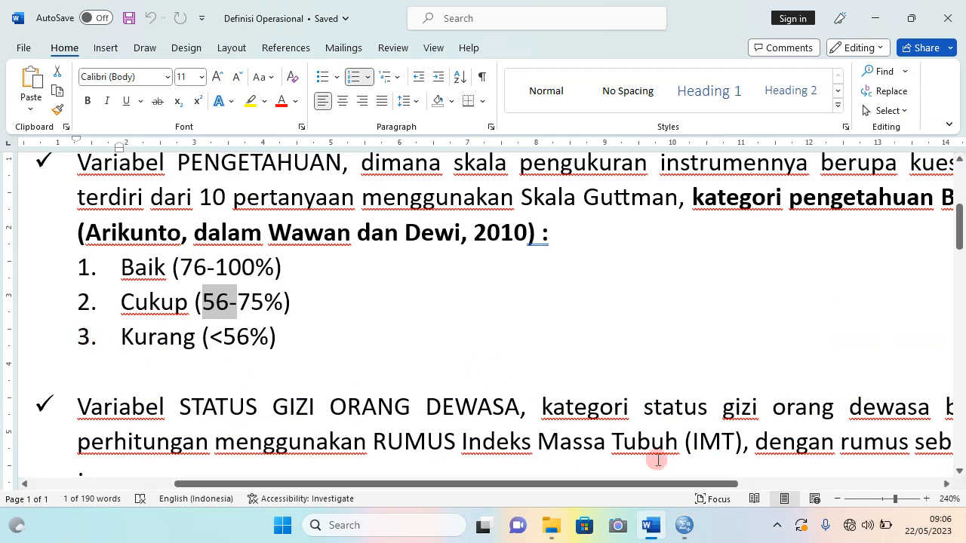
left_click(683, 526)
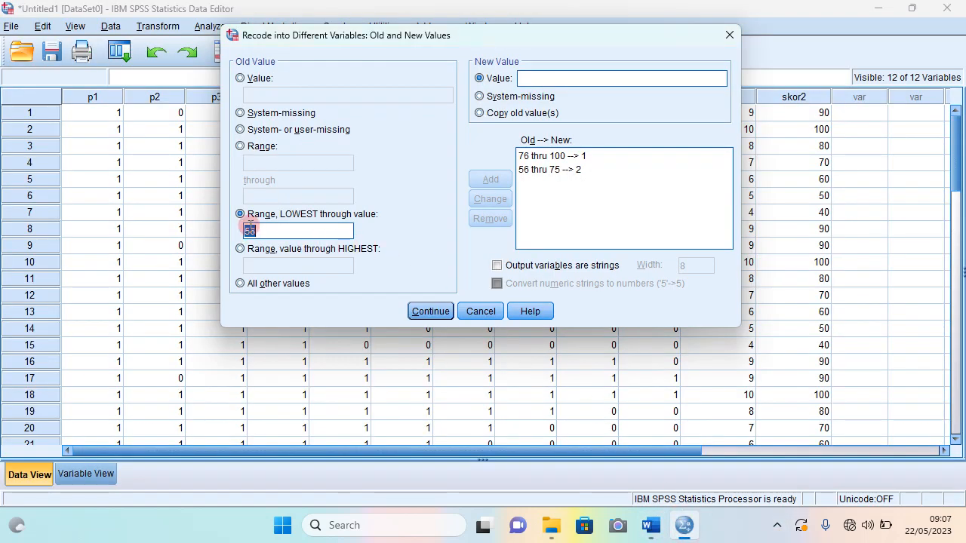
Add the rule assigning new value 3 to the LOWEST through 56 range and run the recode of skor2 into kategori1.
left_click(529, 77)
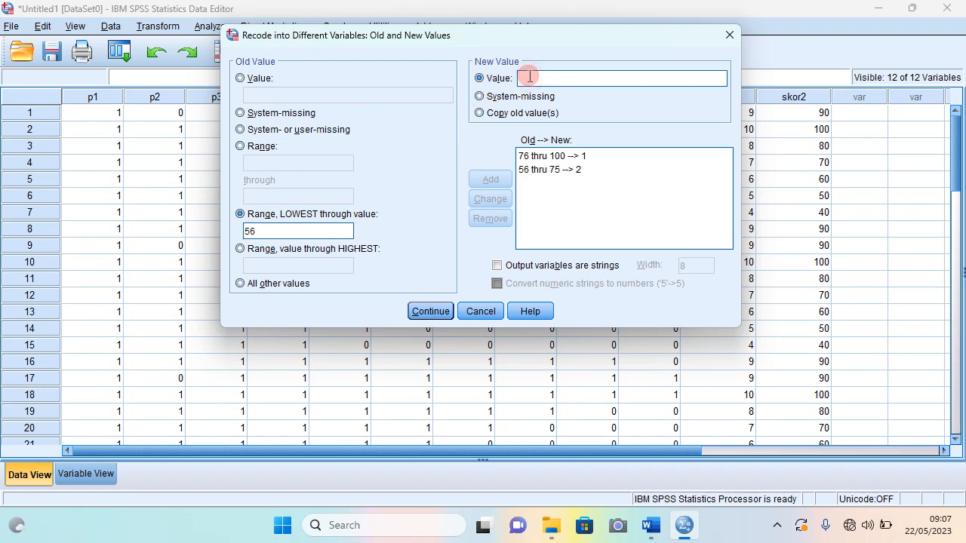
type("3")
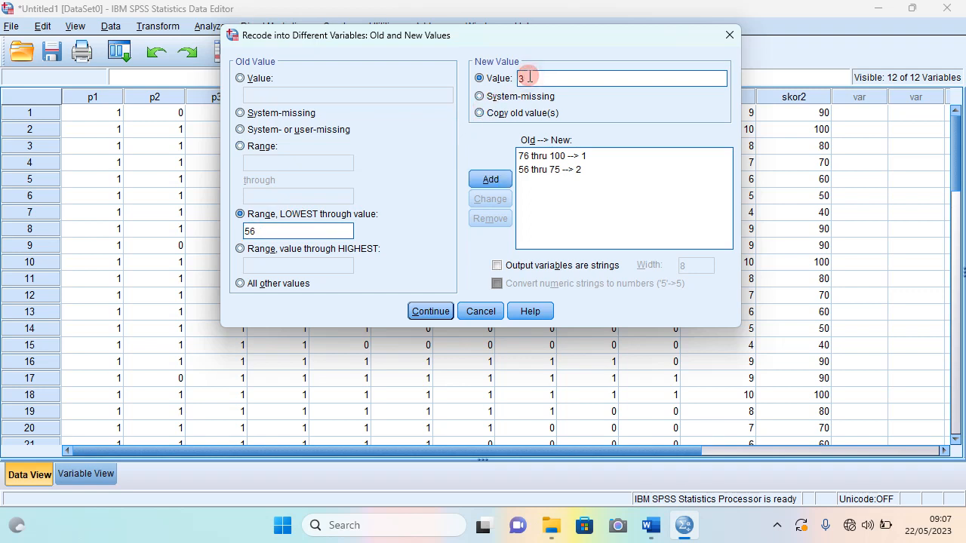
left_click(491, 179)
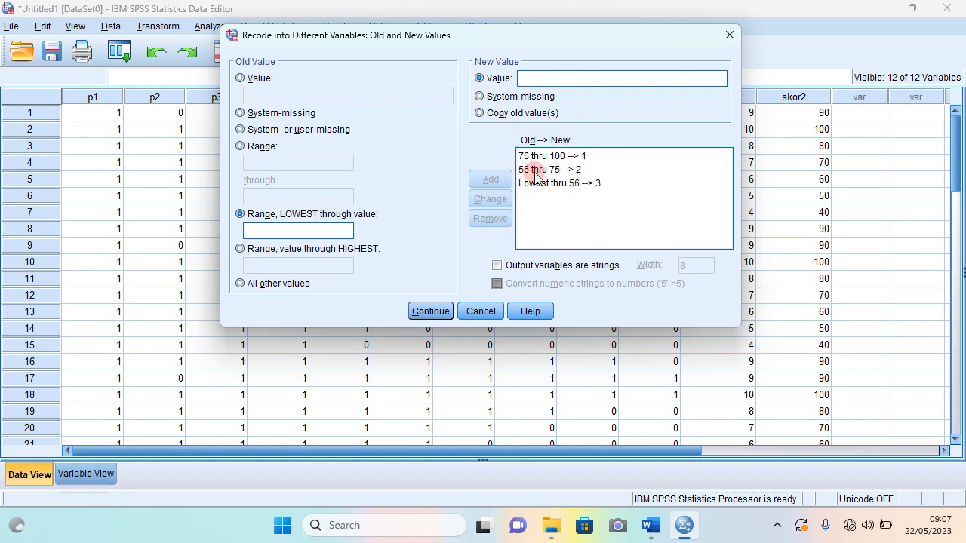
left_click(439, 312)
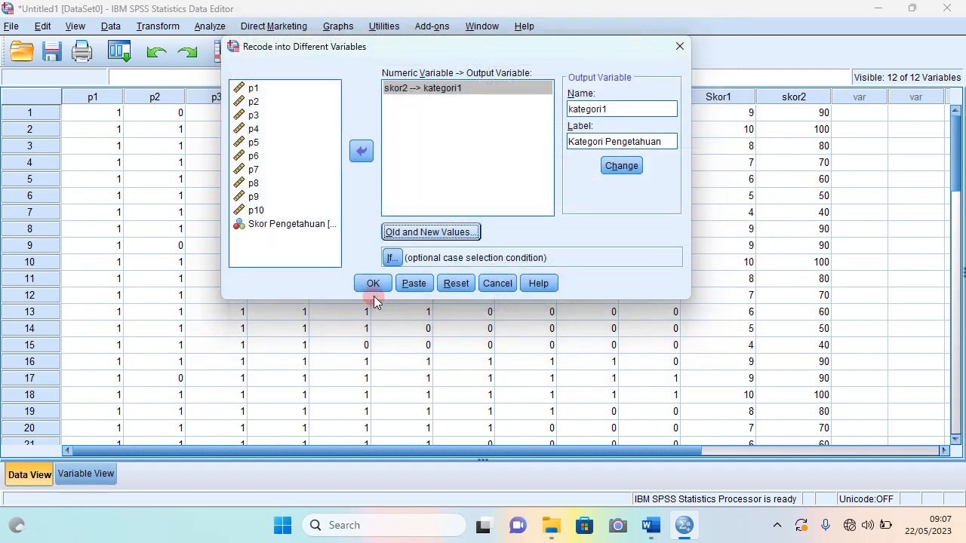
left_click(370, 284)
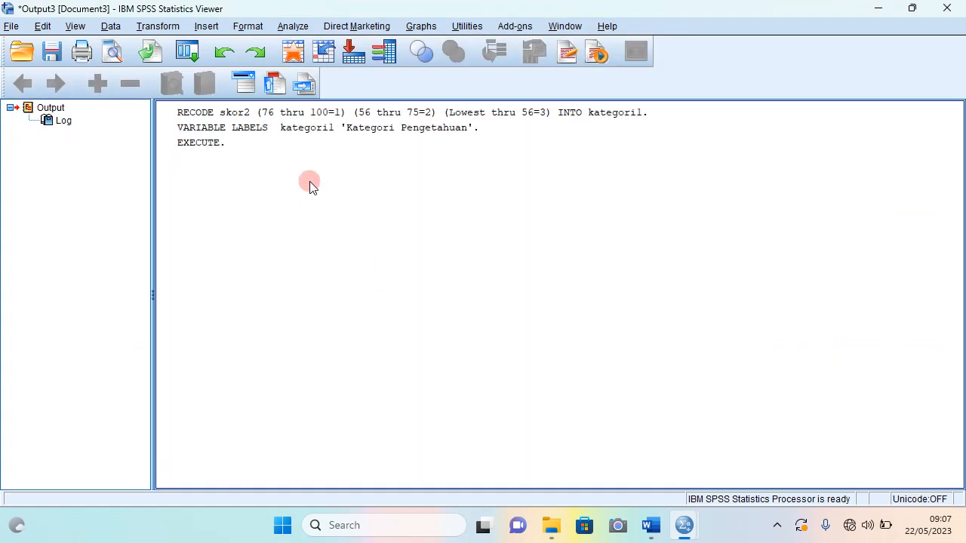
Close the recode output without saving it and view the new kategori1 column in the data sheet.
left_click(226, 113)
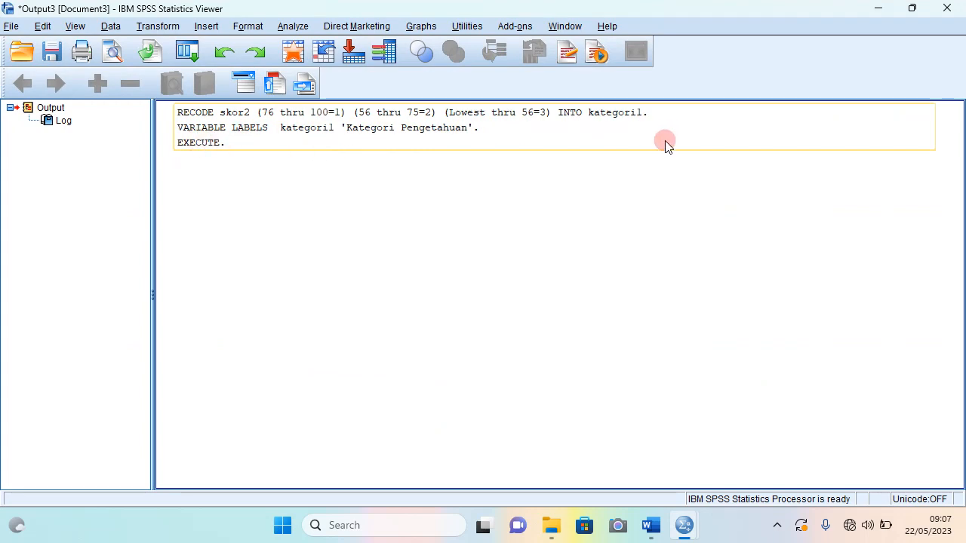
left_click(948, 8)
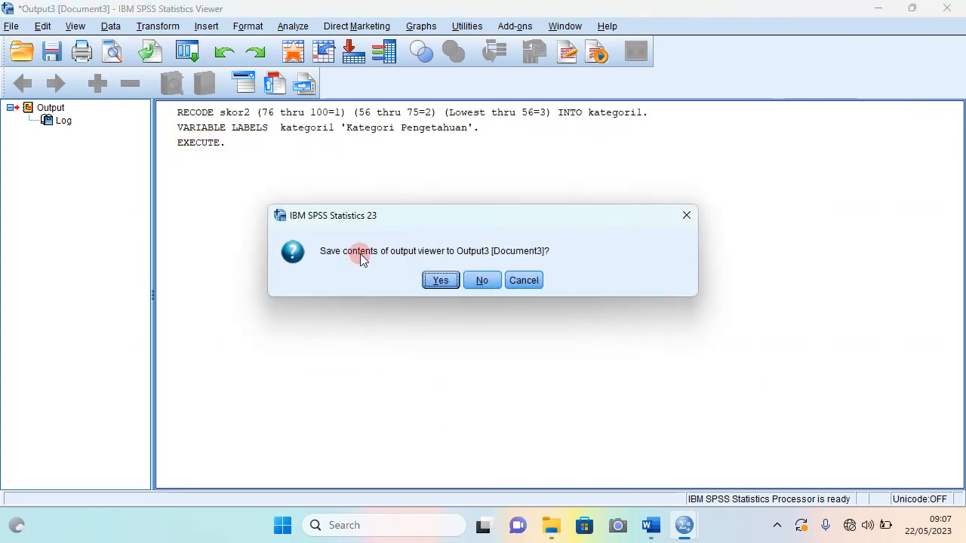
left_click(483, 280)
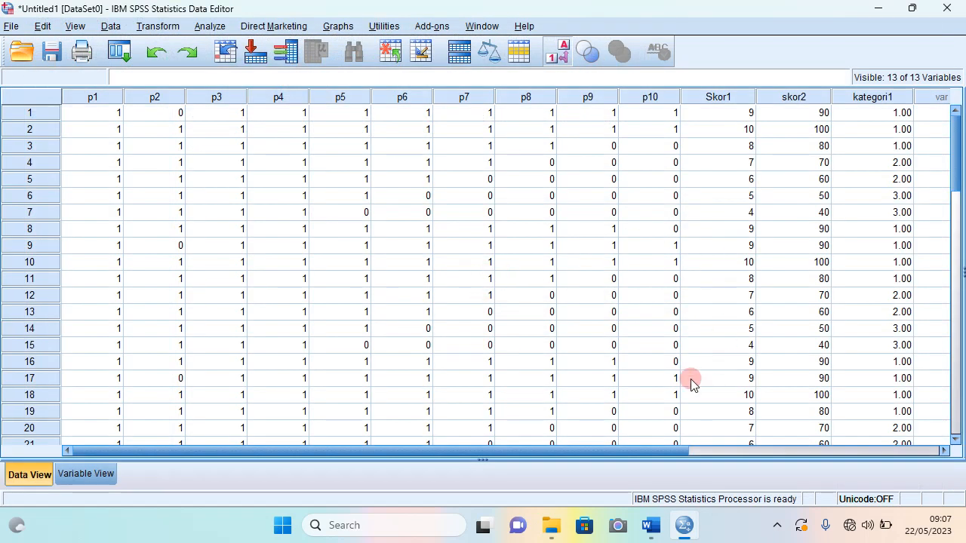
left_click_drag(647, 450, 726, 450)
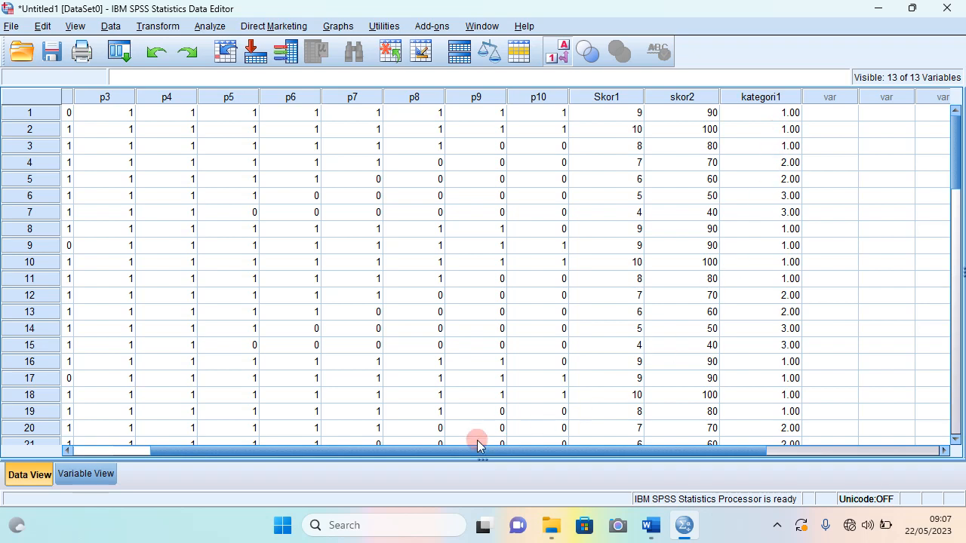
Set the number of decimals for the variable kategori1 to 0.
left_click(95, 474)
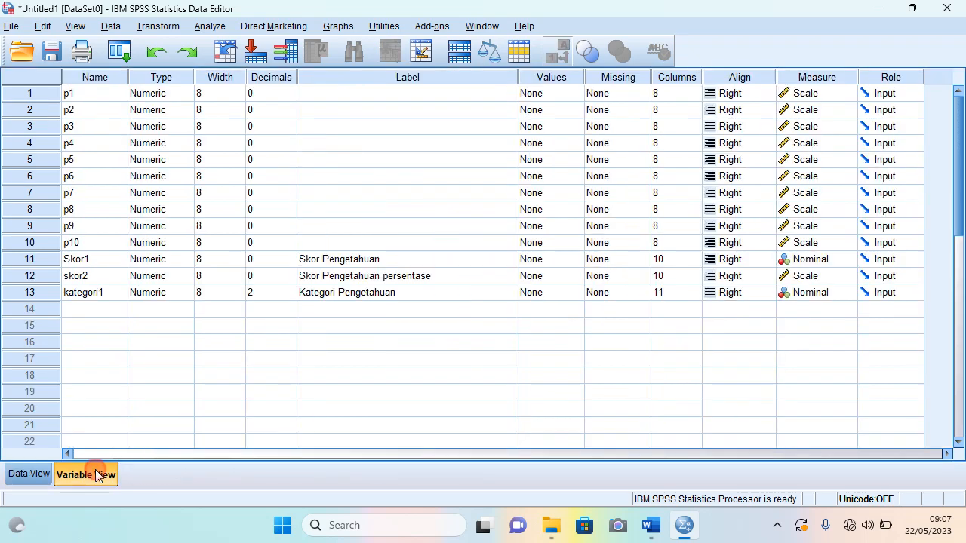
left_click(292, 296)
left_click(290, 296)
left_click(290, 296)
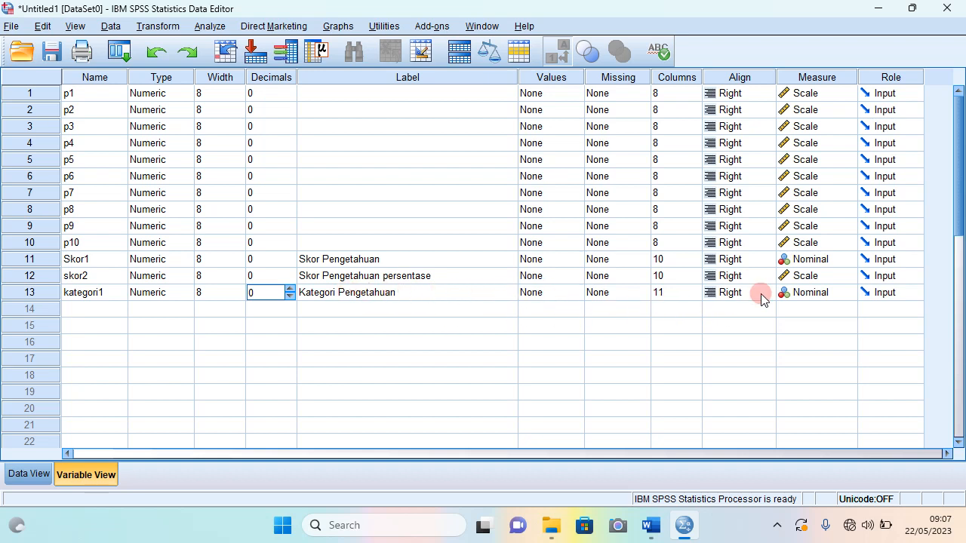
Set the measurement level of Skor1 to Scale and check the score and category columns in the data sheet.
left_click(817, 260)
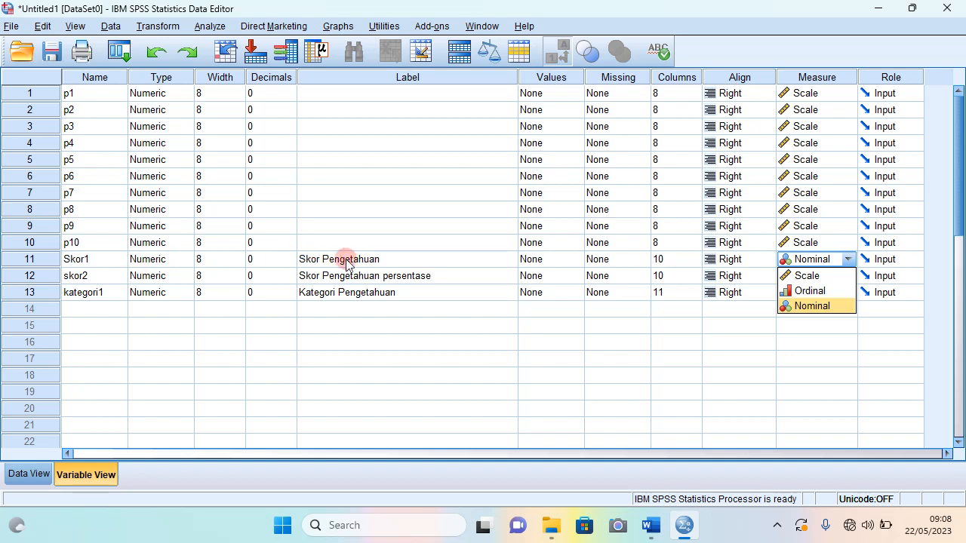
left_click(802, 277)
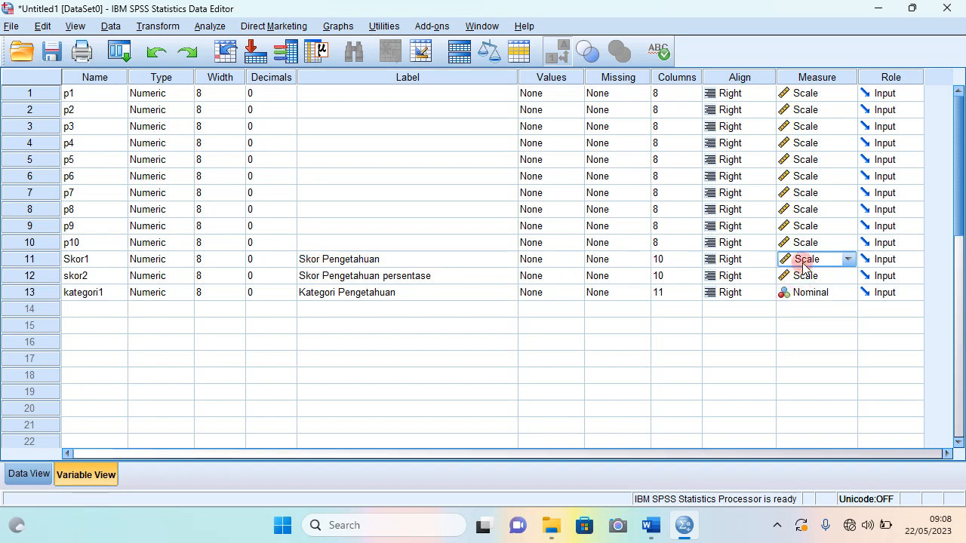
left_click(46, 473)
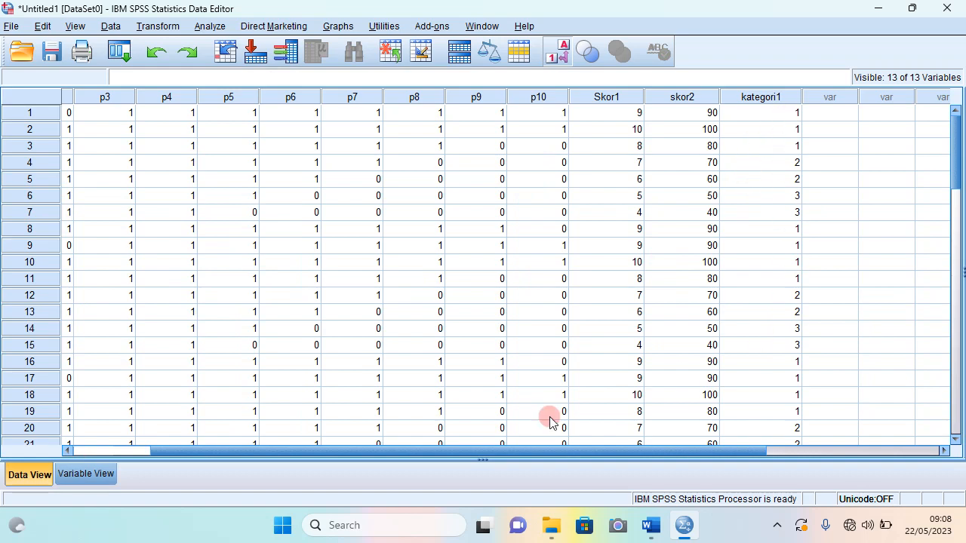
left_click(105, 474)
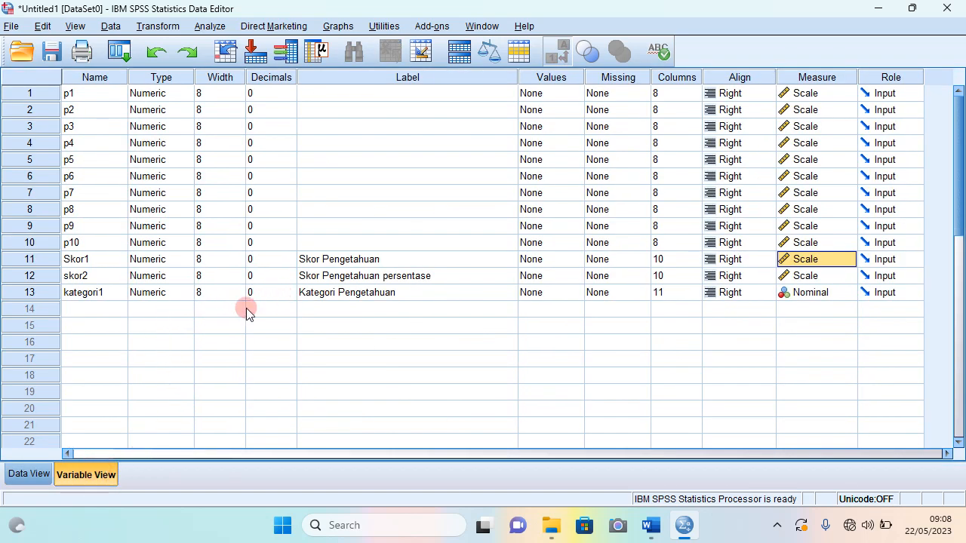
left_click(34, 476)
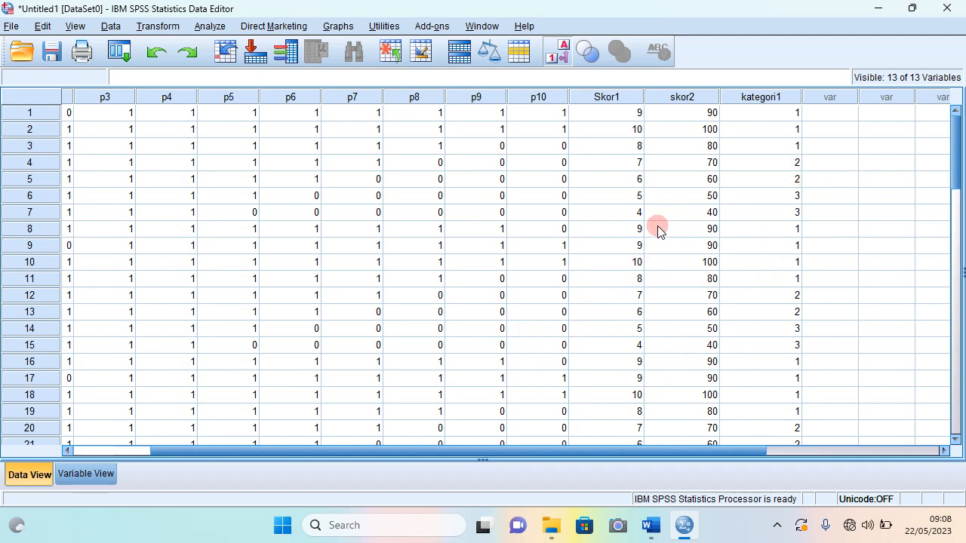
Open the value labels of kategori1 and check the knowledge category numbering in the Word document before returning to SPSS.
left_click(72, 478)
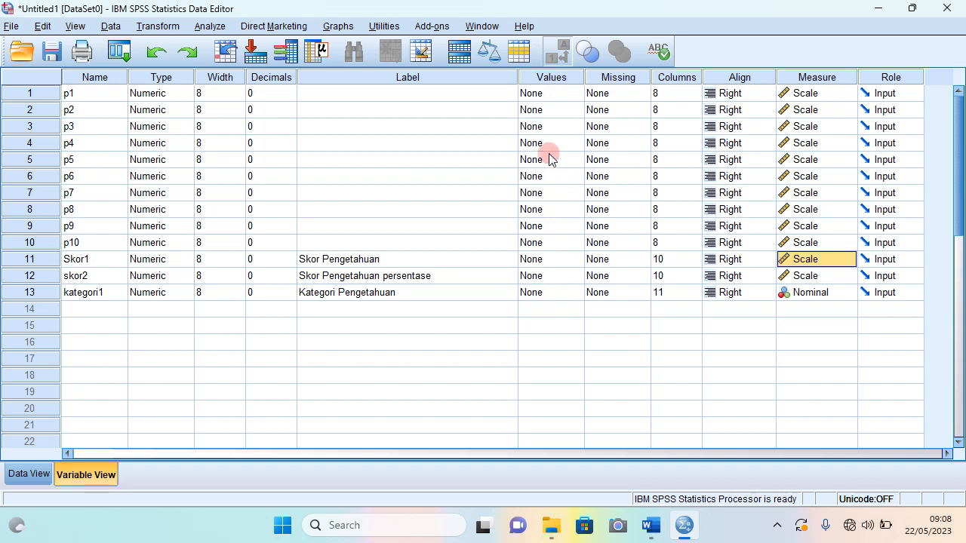
double_click(579, 295)
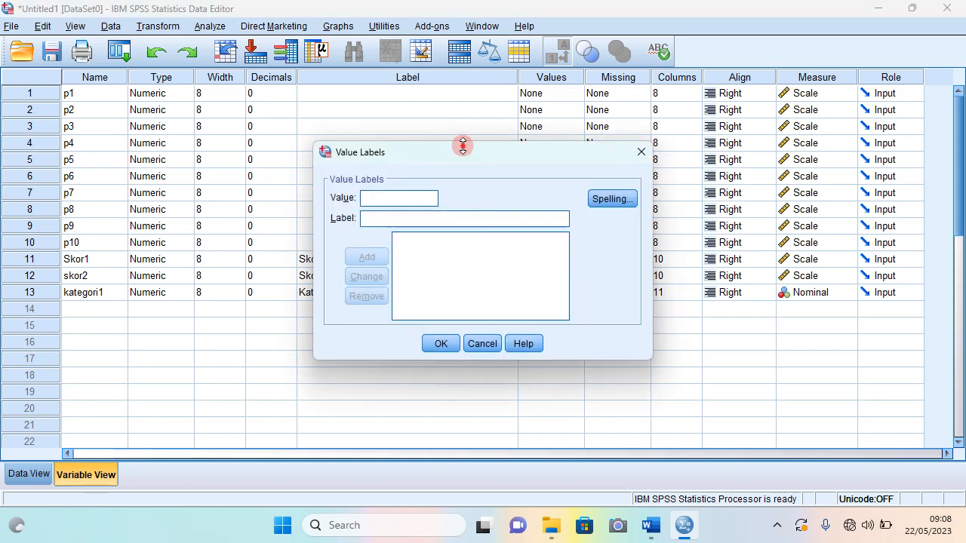
left_click_drag(464, 157, 450, 142)
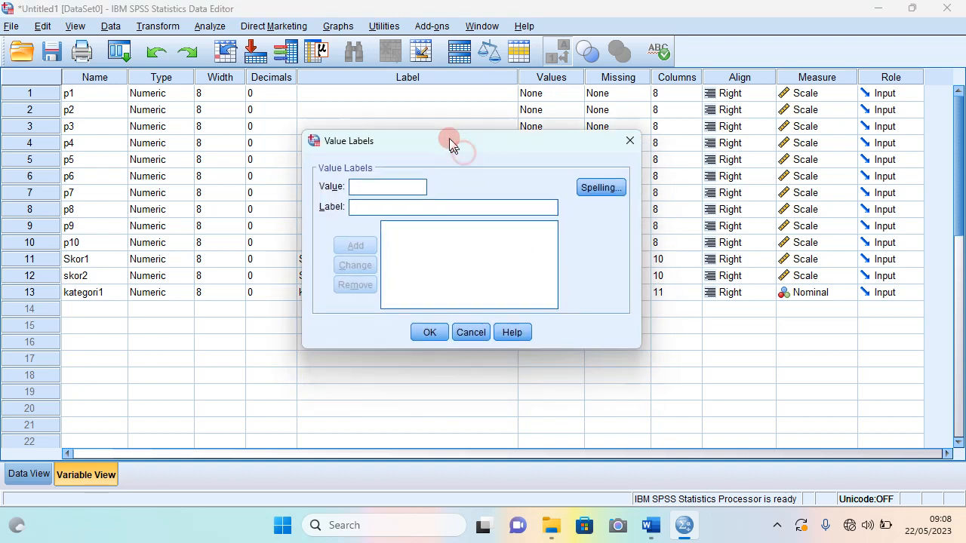
left_click(651, 529)
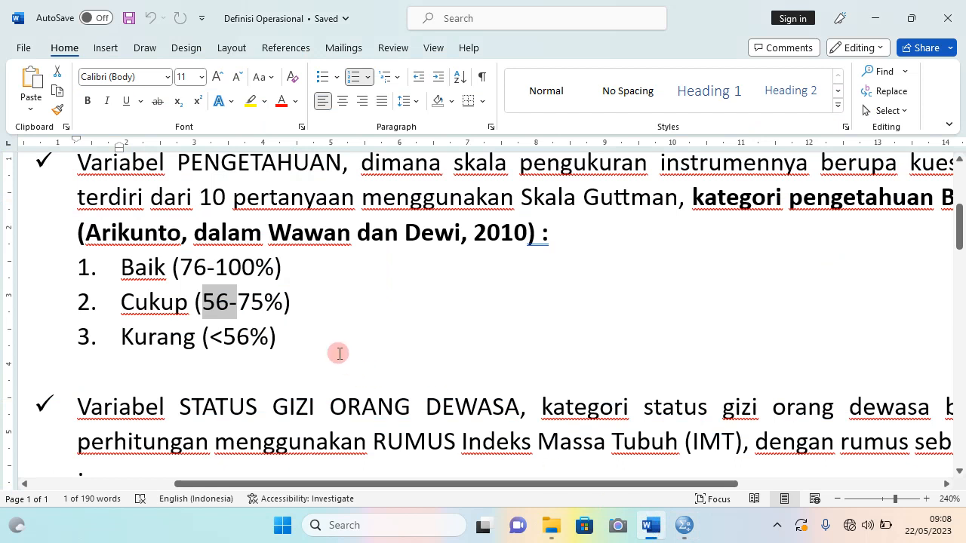
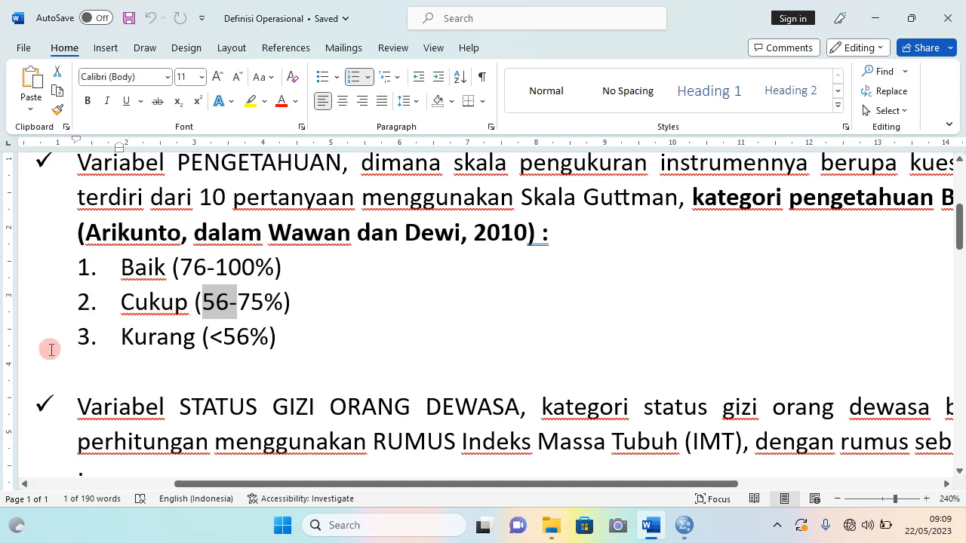
left_click(684, 535)
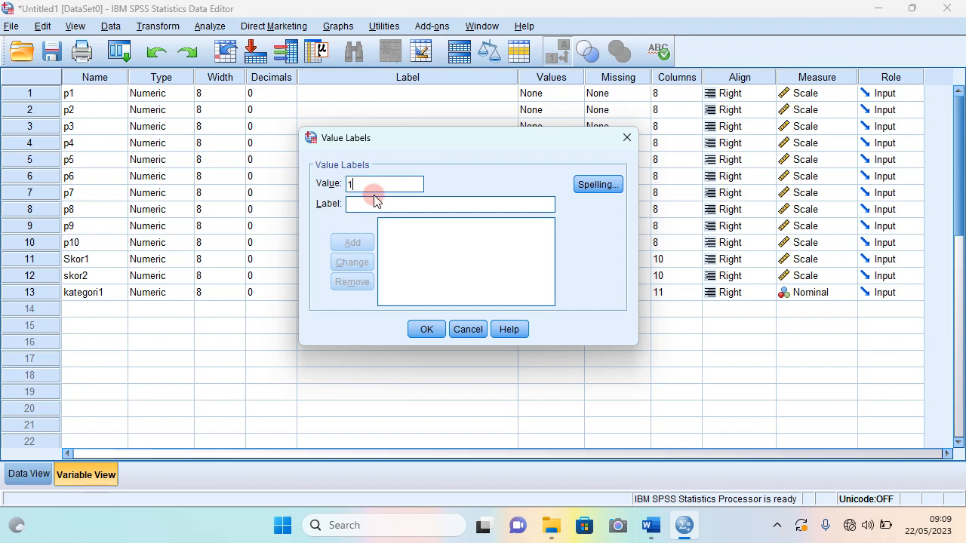
Add the value label 1 = "Baik" for kategori1.
type("b")
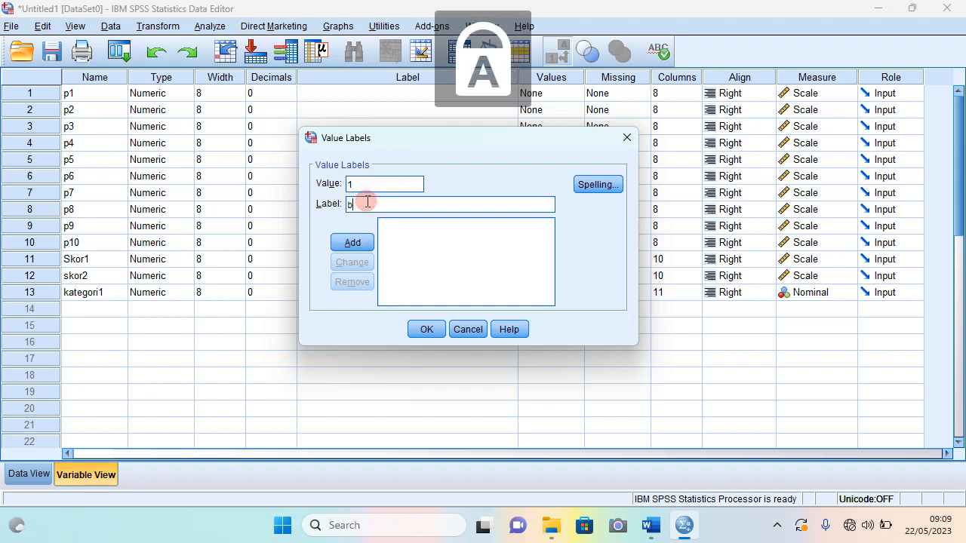
key("BackSpace")
key("Caps_Lock")
key("Caps_Lock")
type("B")
key("BackSpace")
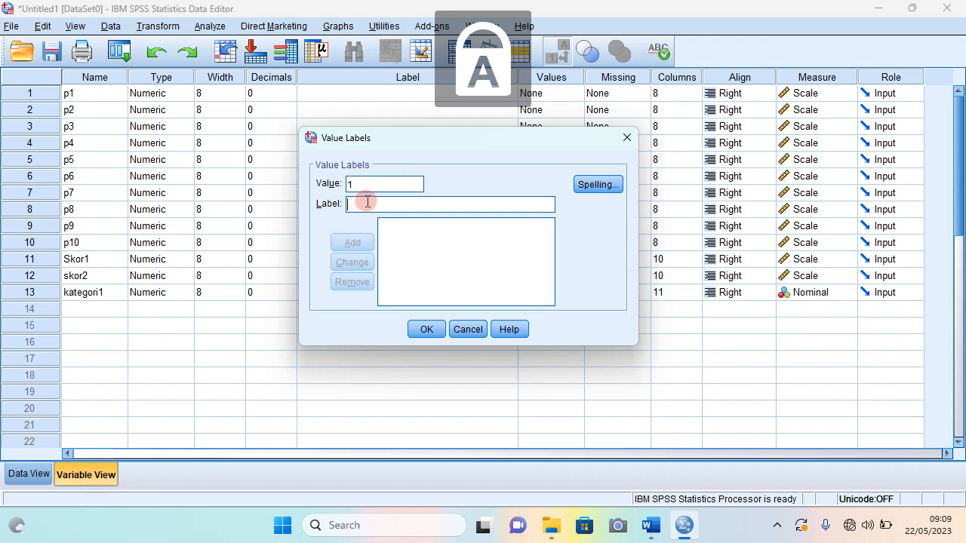
type("B")
key("Caps_Lock")
type("aik")
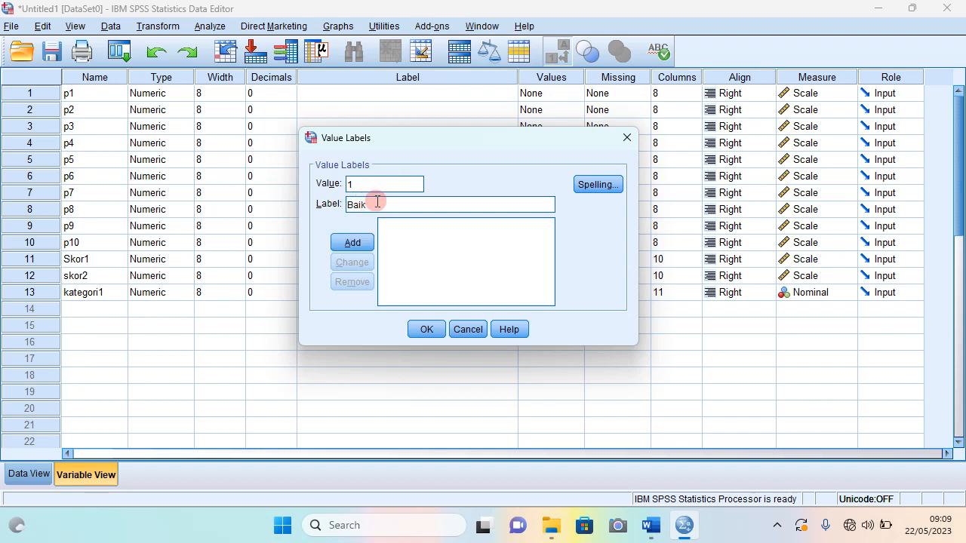
left_click(351, 242)
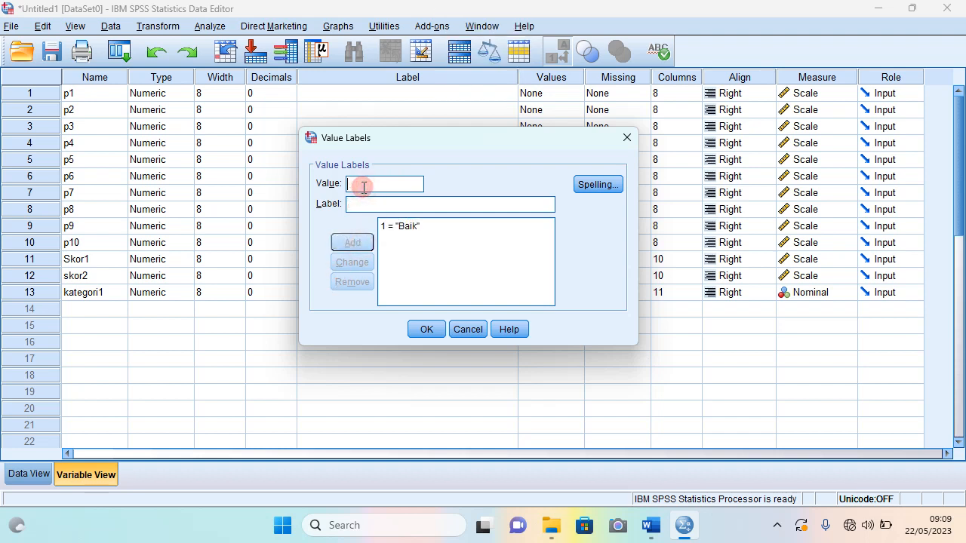
Add the value label 2 = "Cukup" for kategori1.
key("Caps_Lock")
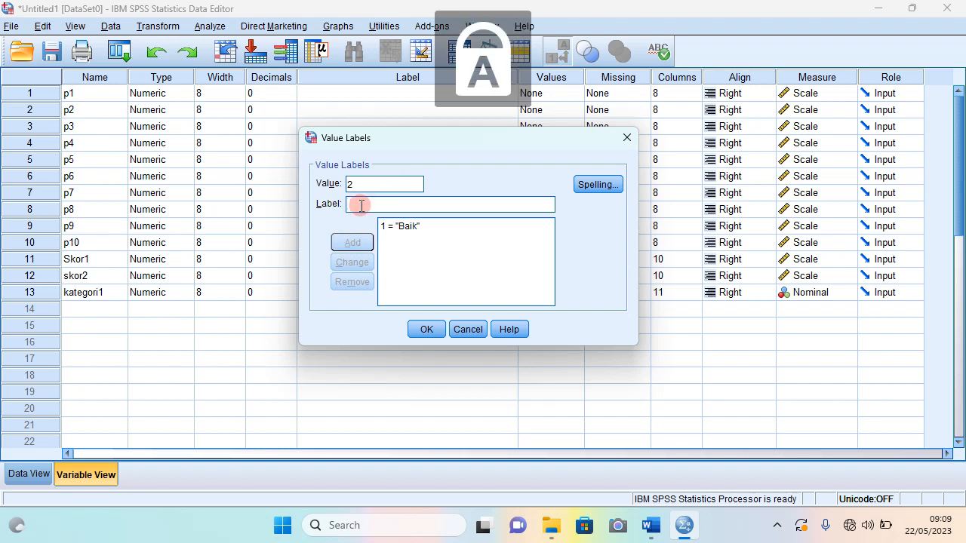
type("CUK")
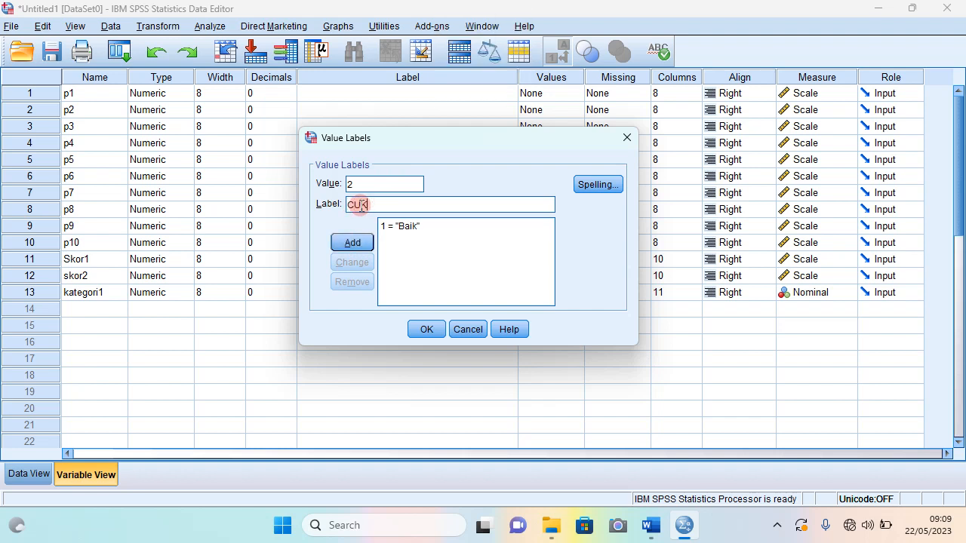
key("BackSpace")
key("BackSpace")
key("Caps_Lock")
type("ukup")
left_click(348, 242)
Add the value label 3 = "Kurang" for kategori1 and apply the labels.
left_click(365, 188)
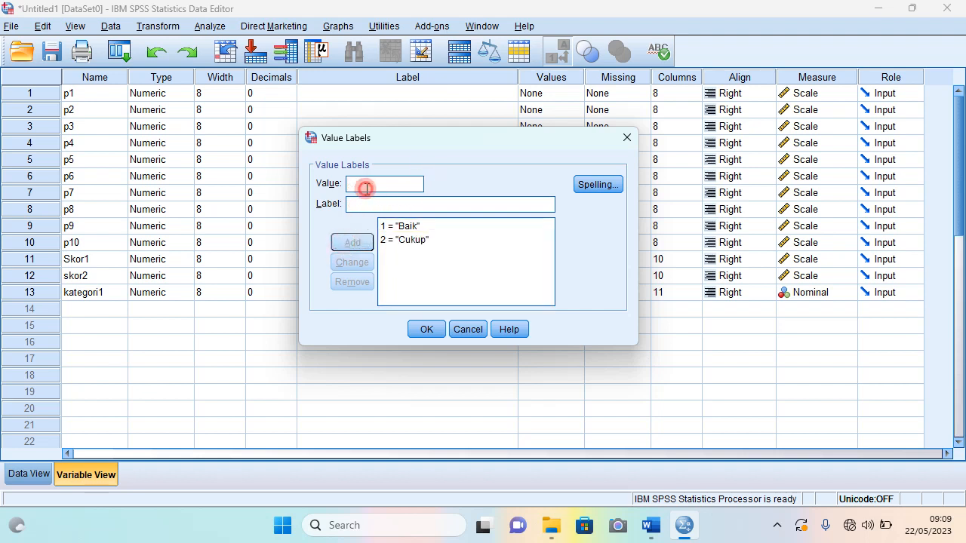
type("3")
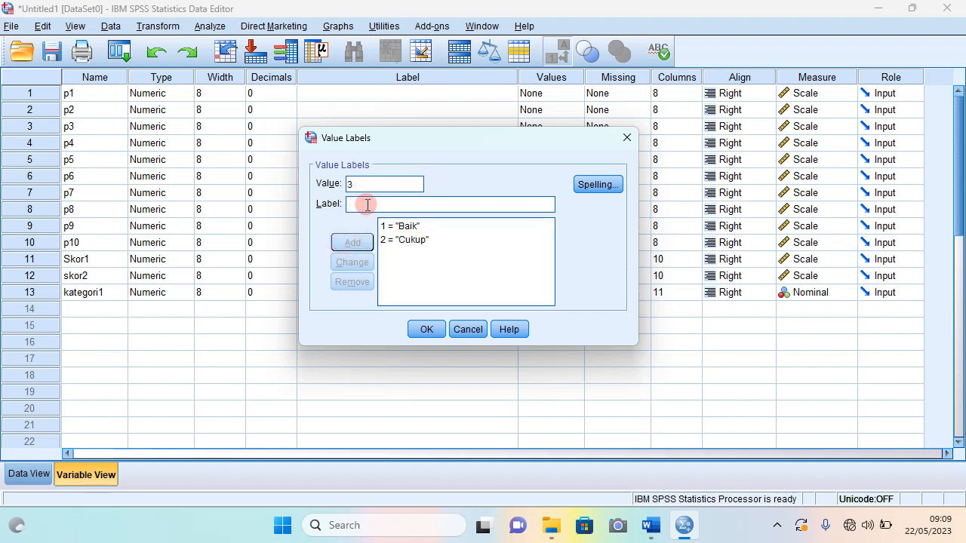
type("K")
key("Caps_Lock")
type("u")
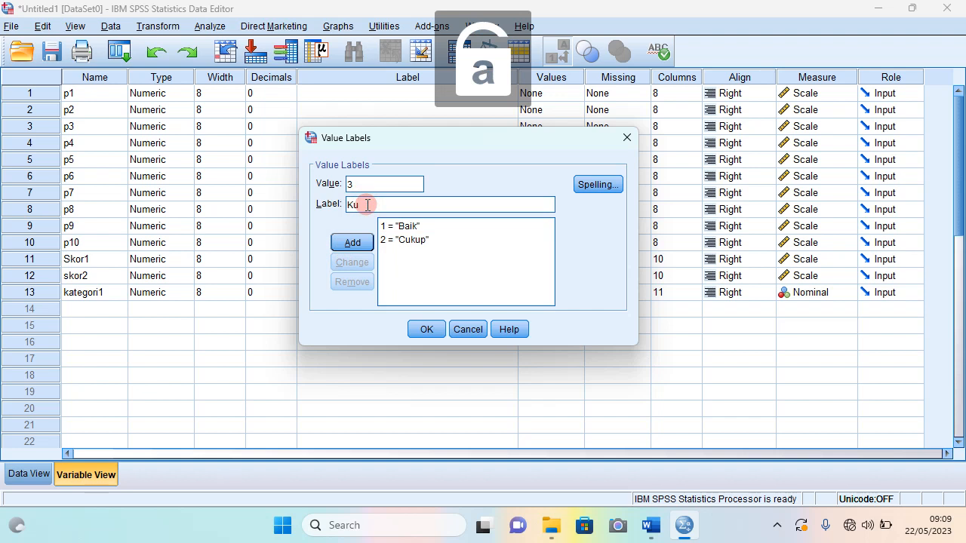
type("rang")
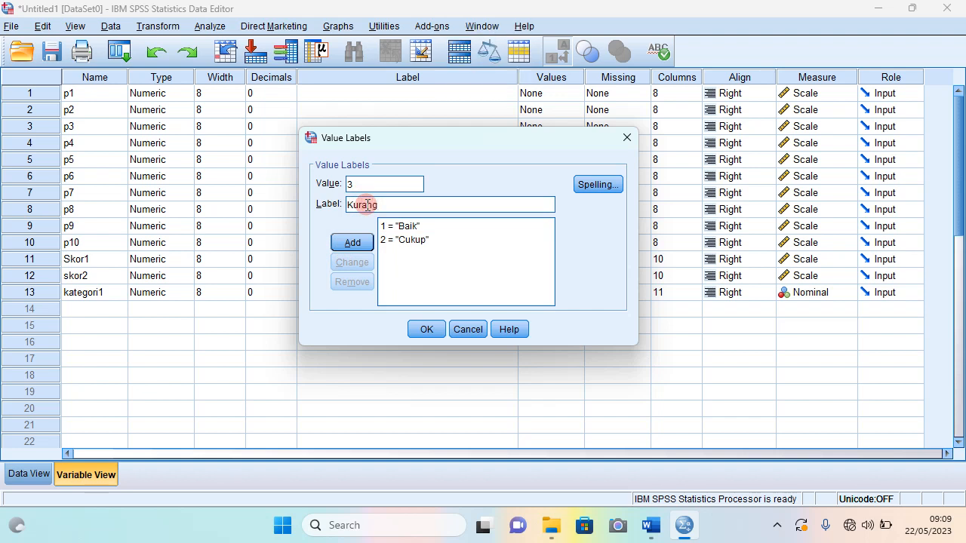
left_click(352, 246)
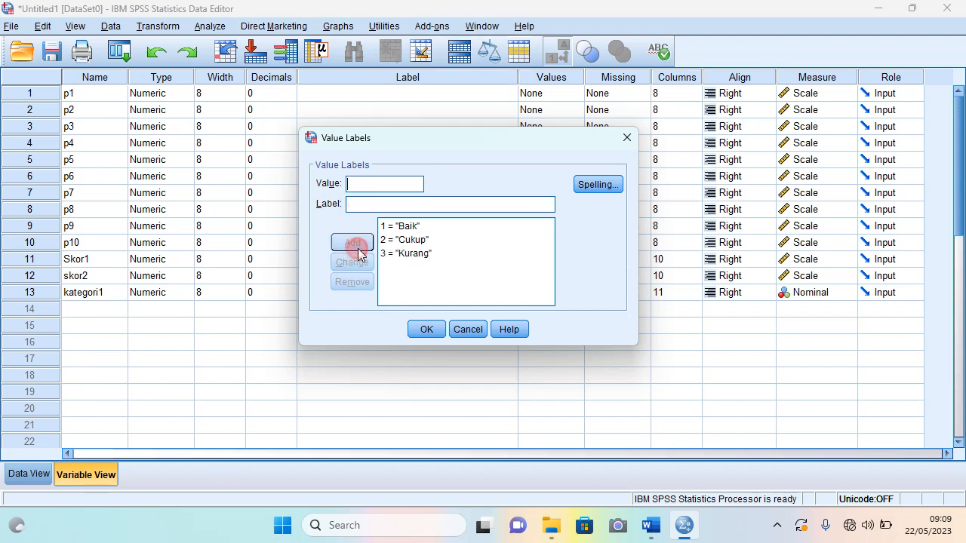
left_click(431, 330)
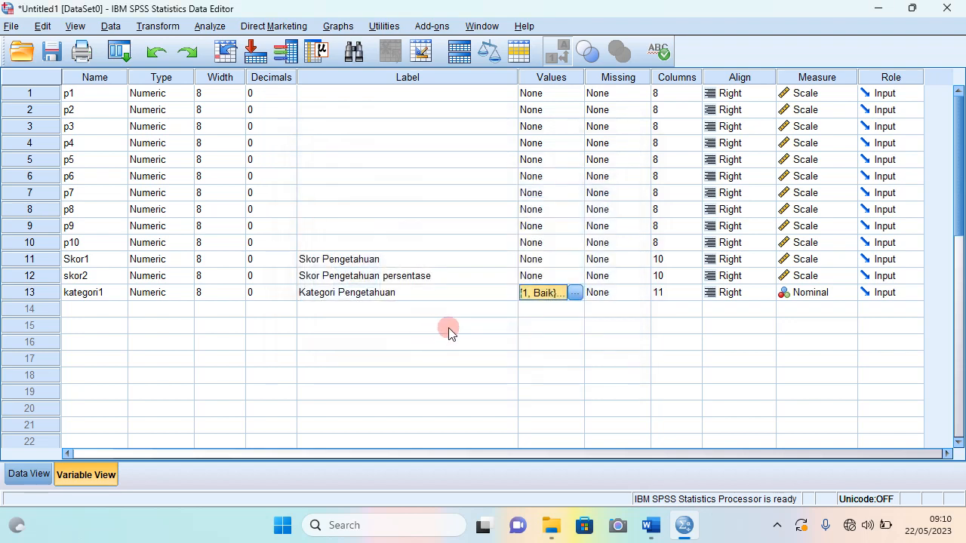
Review the value labels of kategori1 and set its measurement level to Ordinal.
left_click(575, 294)
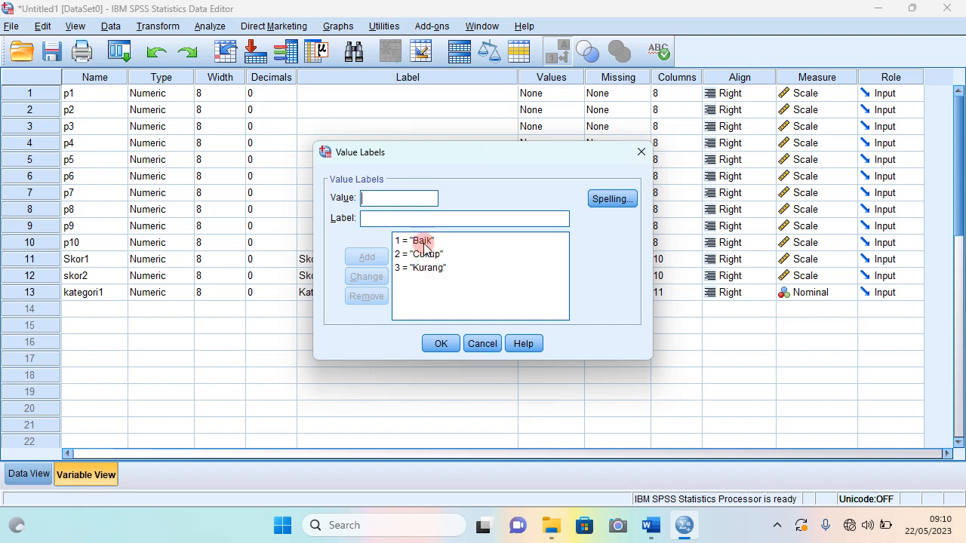
left_click(443, 346)
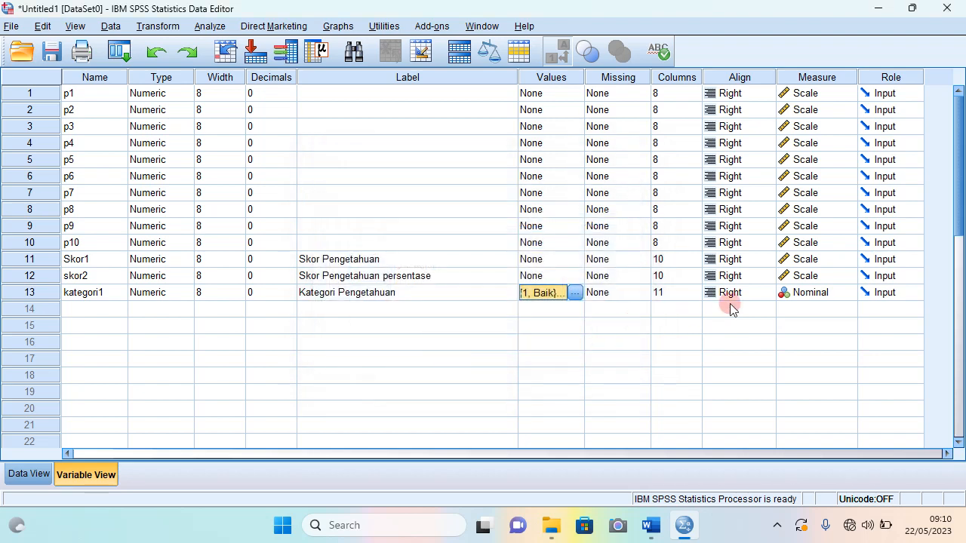
left_click(819, 298)
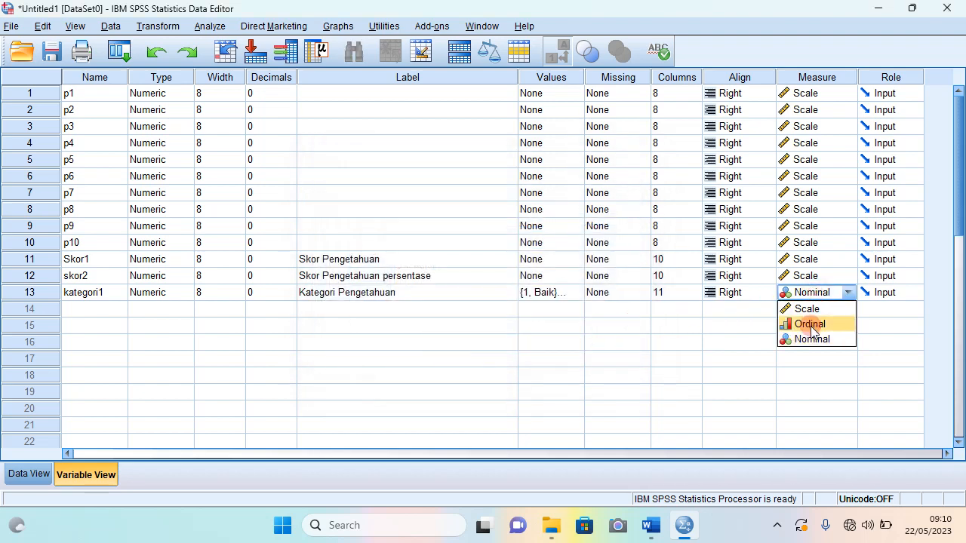
left_click(810, 324)
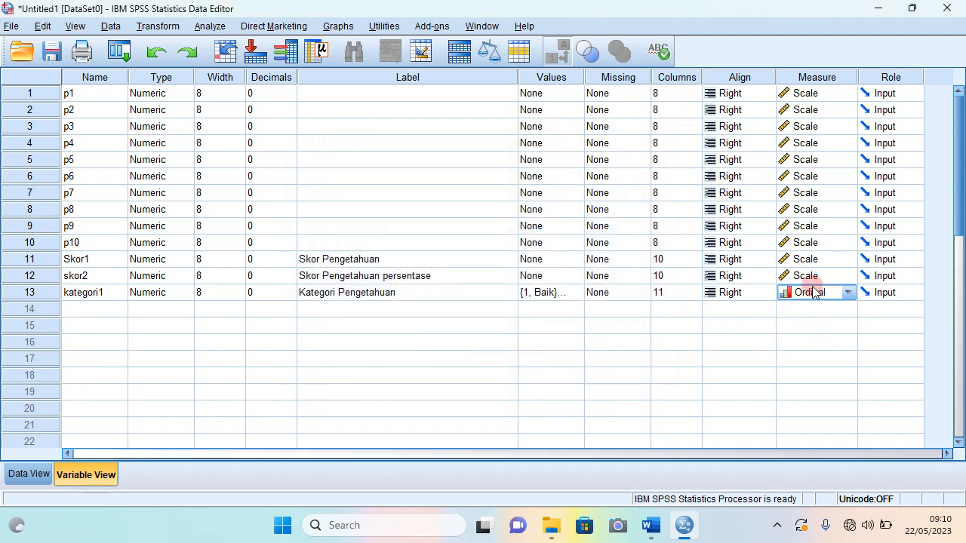
Turn value labels off and back on in the data to compare kategori1's numeric codes with its labels.
left_click(28, 475)
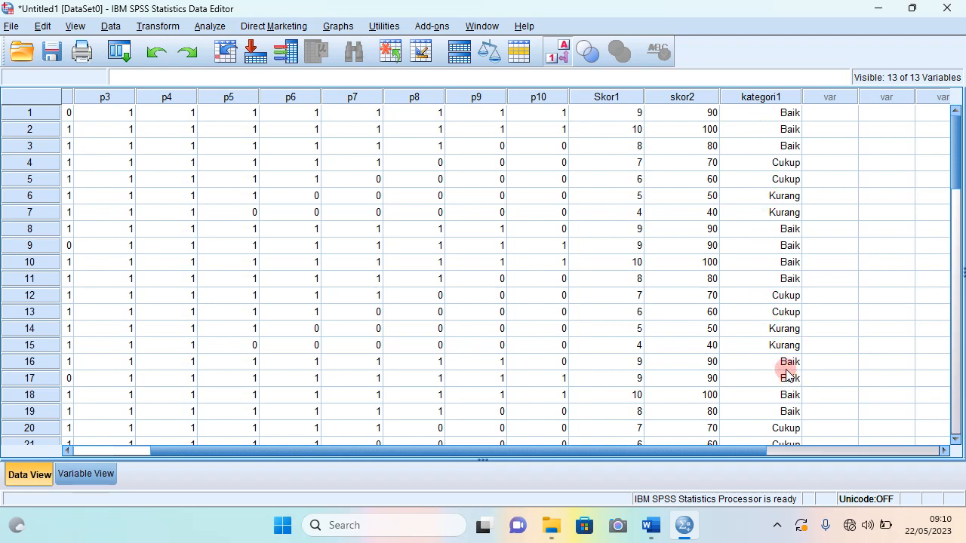
left_click(73, 26)
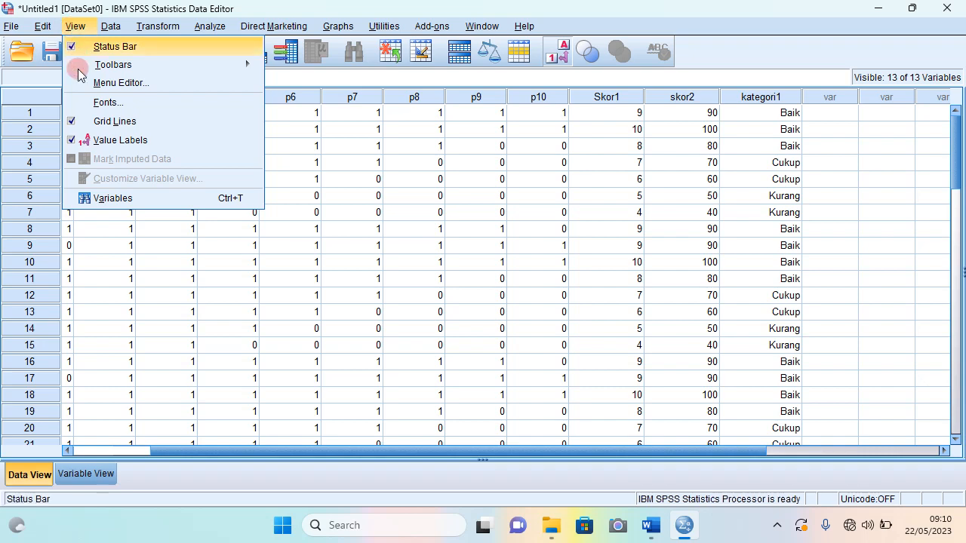
left_click(121, 141)
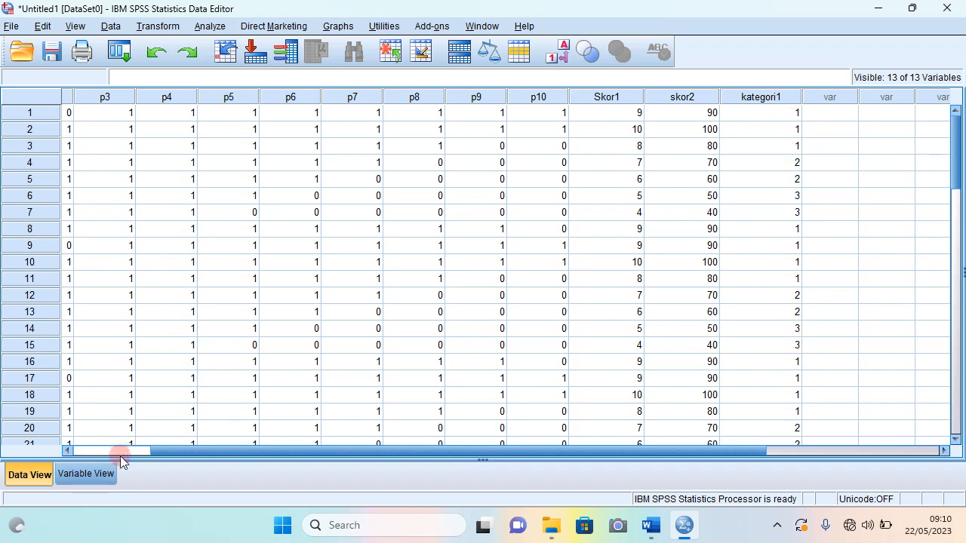
left_click(89, 475)
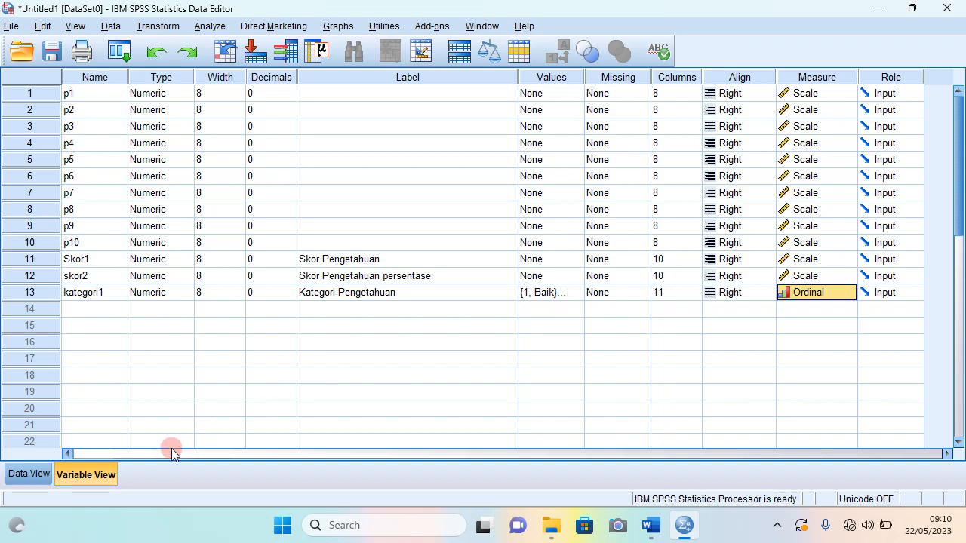
left_click(34, 472)
left_click(73, 27)
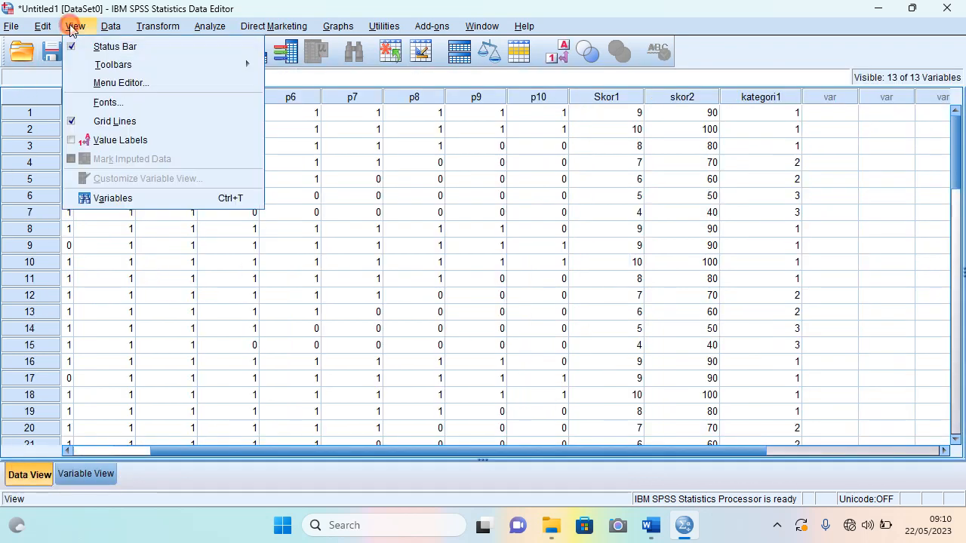
left_click(91, 140)
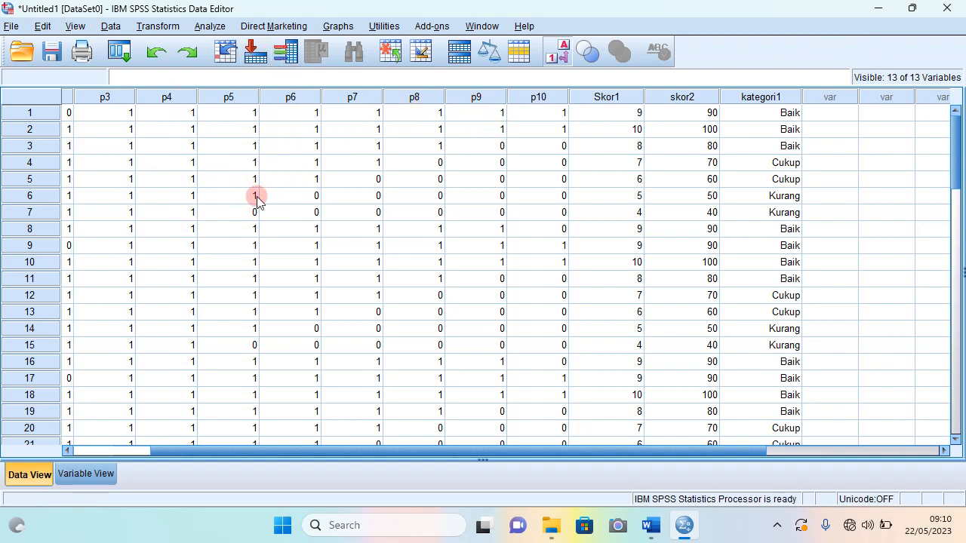
Start a Frequencies analysis with Kategori Pengetahuan as its variable.
left_click(210, 27)
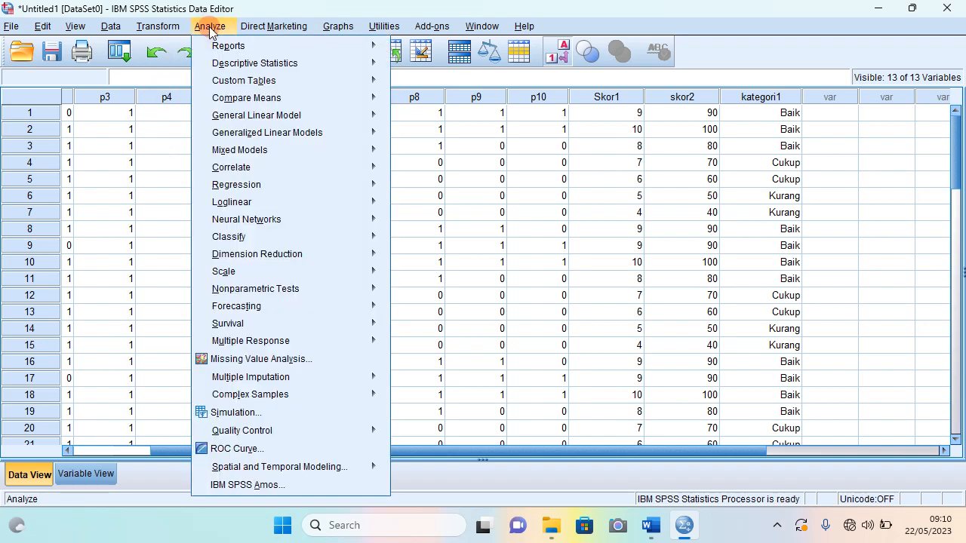
mouse_move(239, 68)
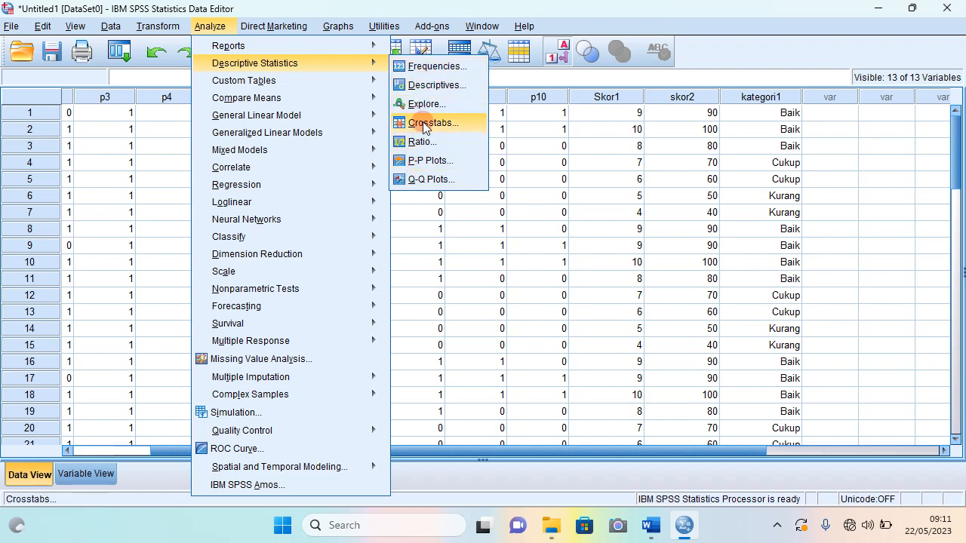
left_click(433, 68)
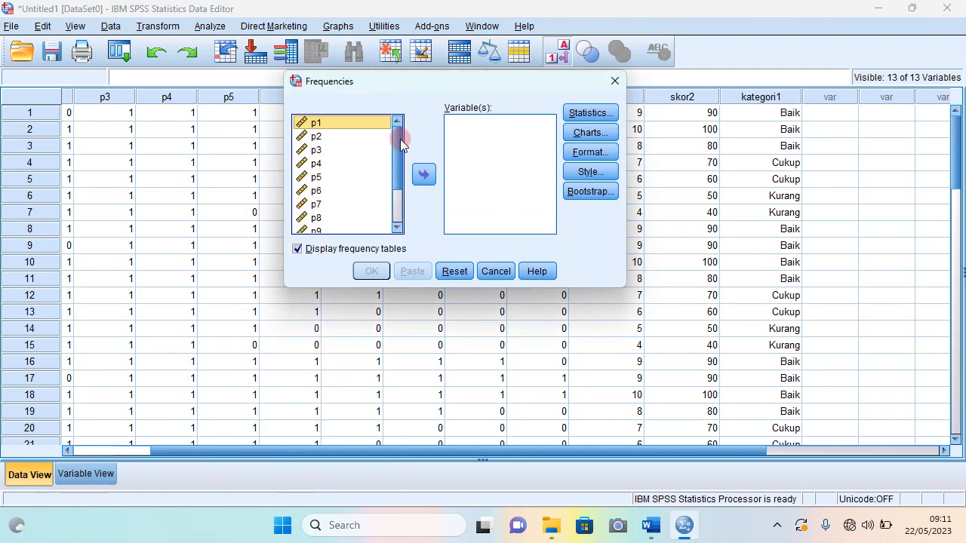
left_click_drag(397, 135, 337, 236)
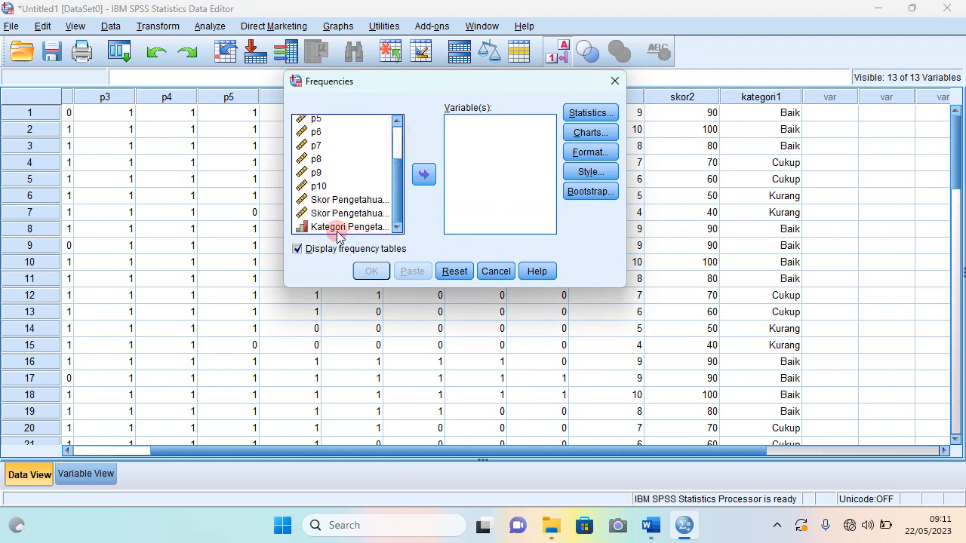
left_click(340, 229)
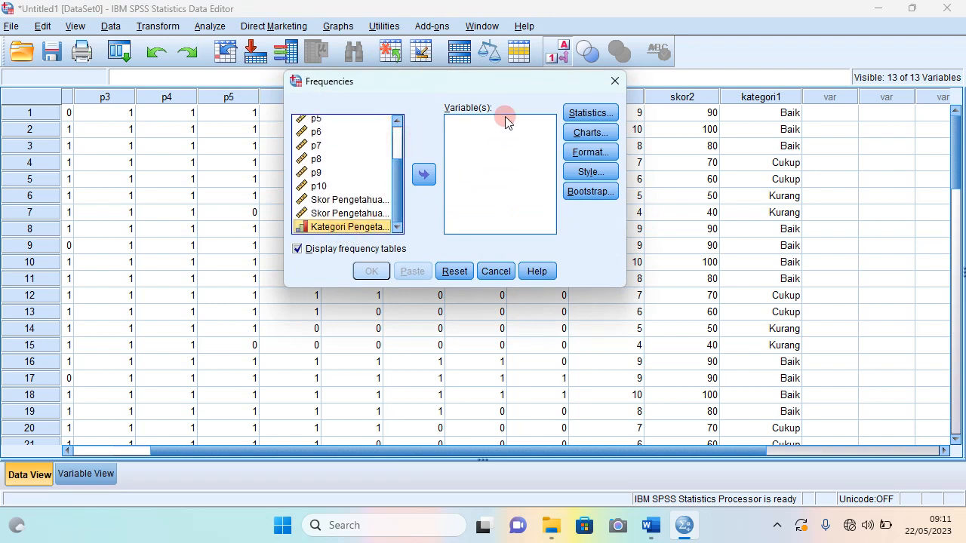
left_click(425, 175)
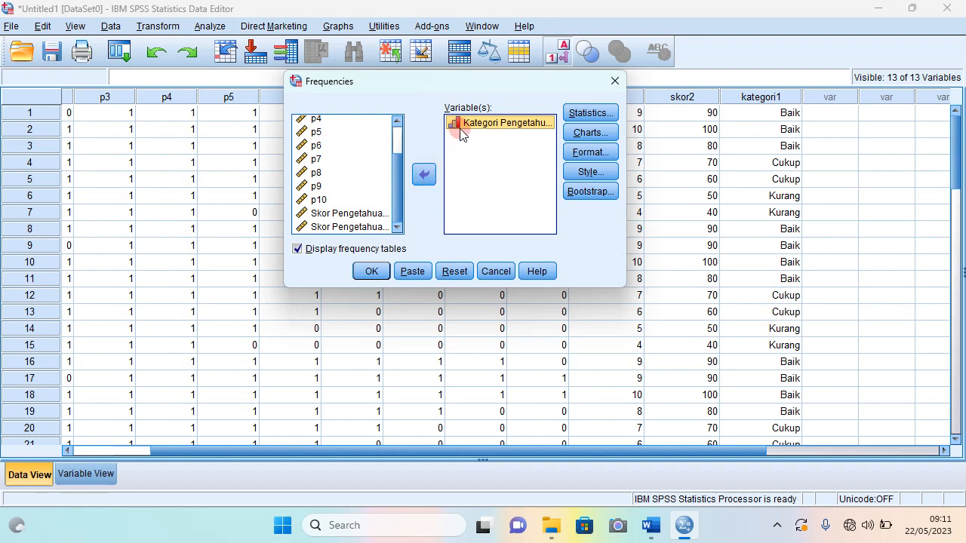
Add a pie chart of the frequencies to the analysis, without extra statistics, and run it with frequency tables.
left_click(582, 113)
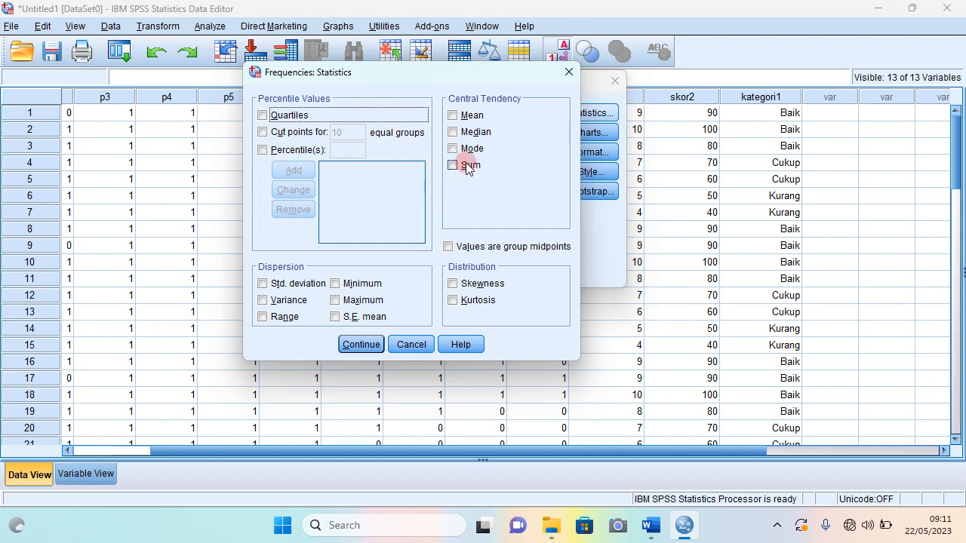
left_click(408, 346)
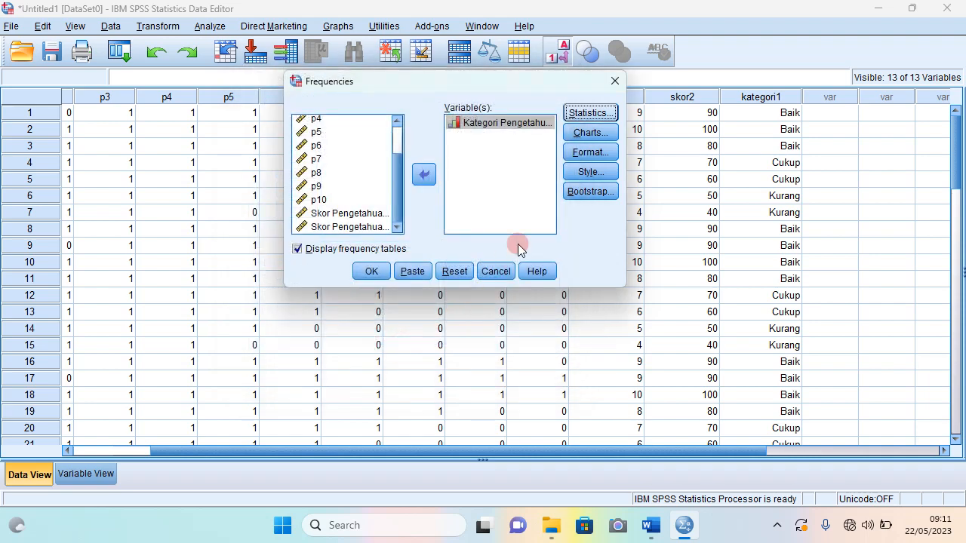
left_click(587, 134)
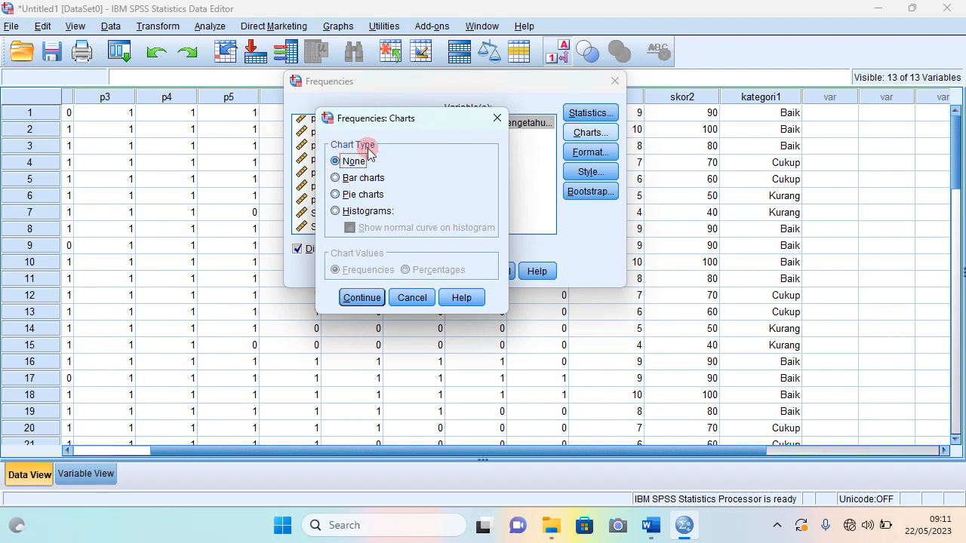
left_click(336, 195)
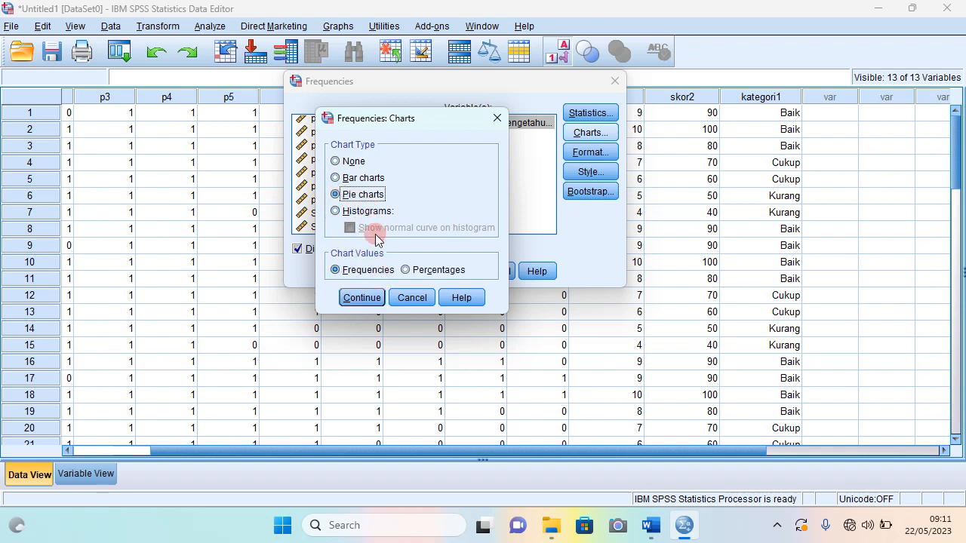
left_click(360, 299)
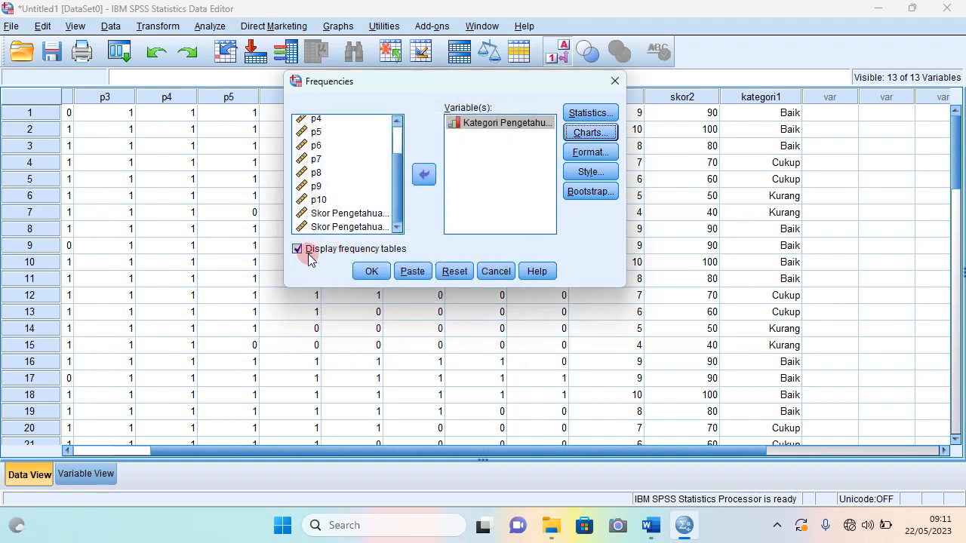
left_click(372, 276)
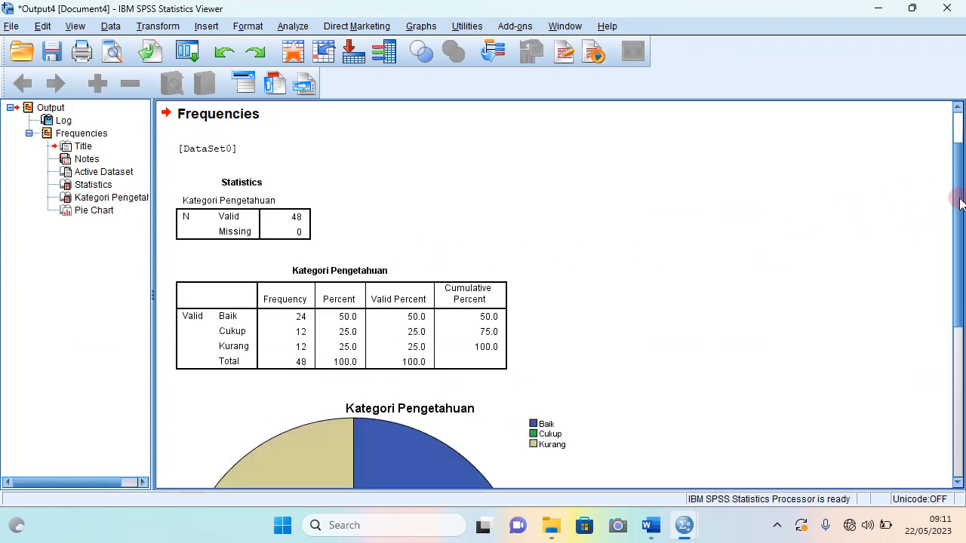
Examine the Statistics table, the frequency table and the pie chart of Kategori Pengetahuan in the output.
scroll(960, 200, "down", 3)
scroll(962, 196, "up", 4)
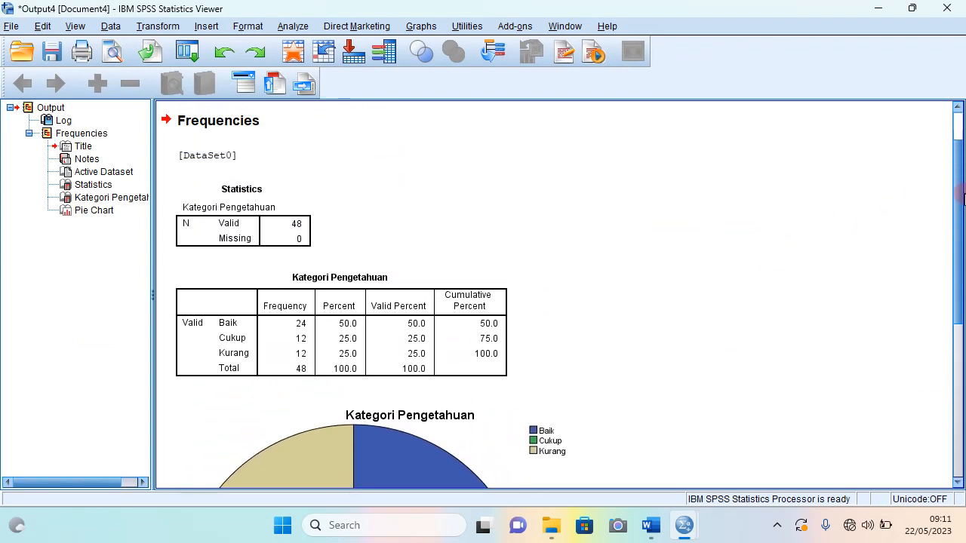
left_click(401, 278)
left_click(226, 233)
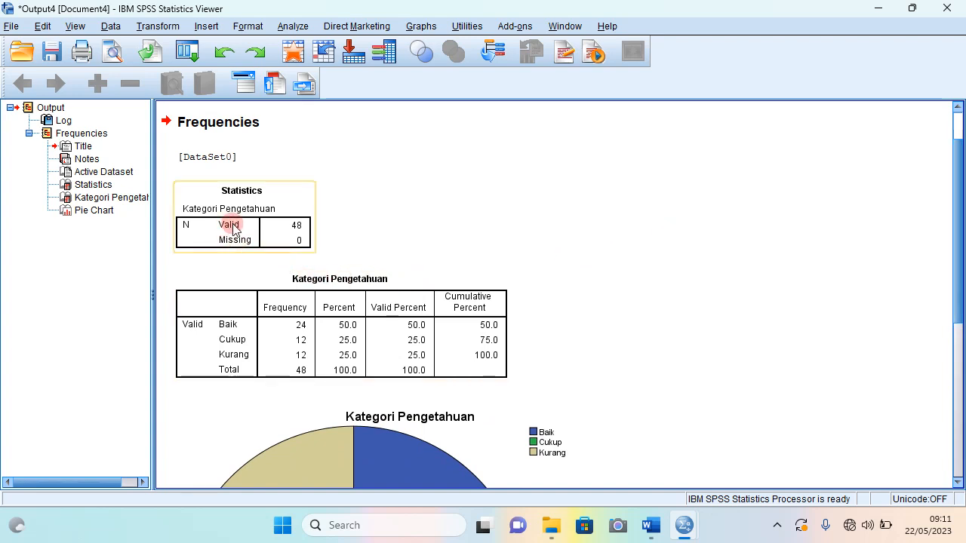
left_click(323, 247)
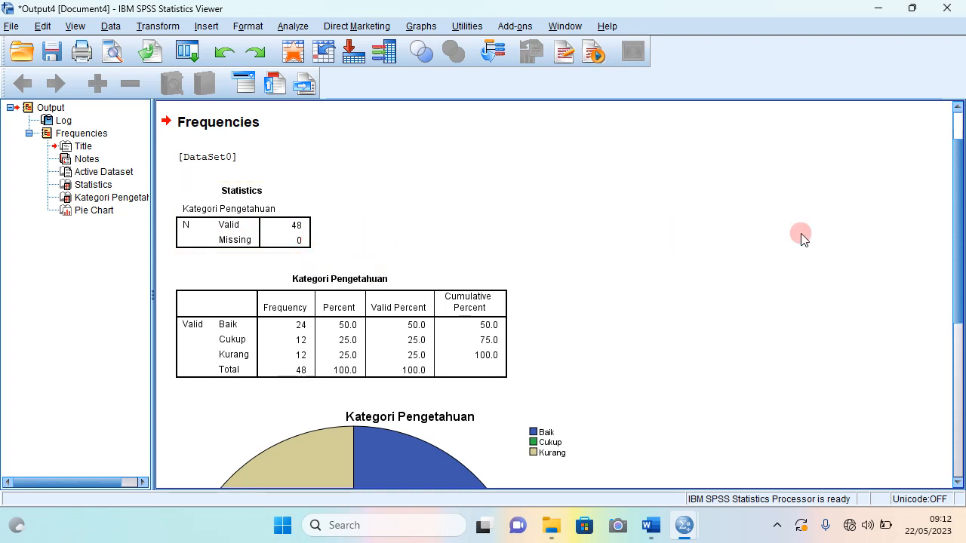
left_click_drag(959, 189, 959, 269)
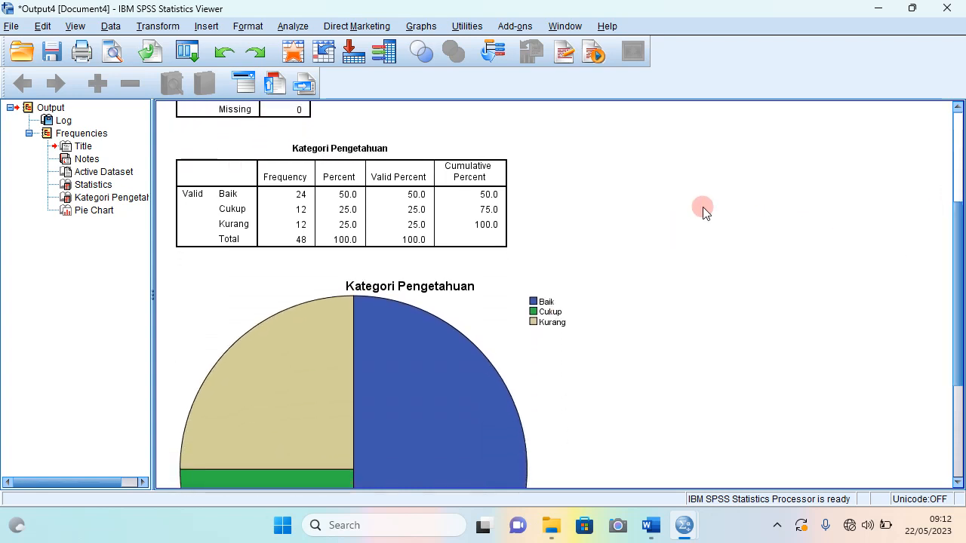
left_click(470, 188)
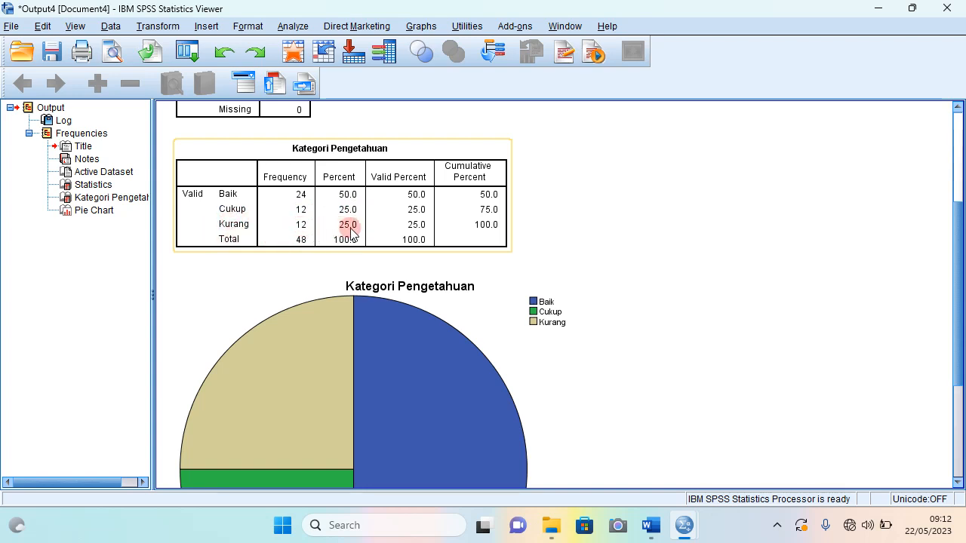
left_click_drag(960, 208, 960, 113)
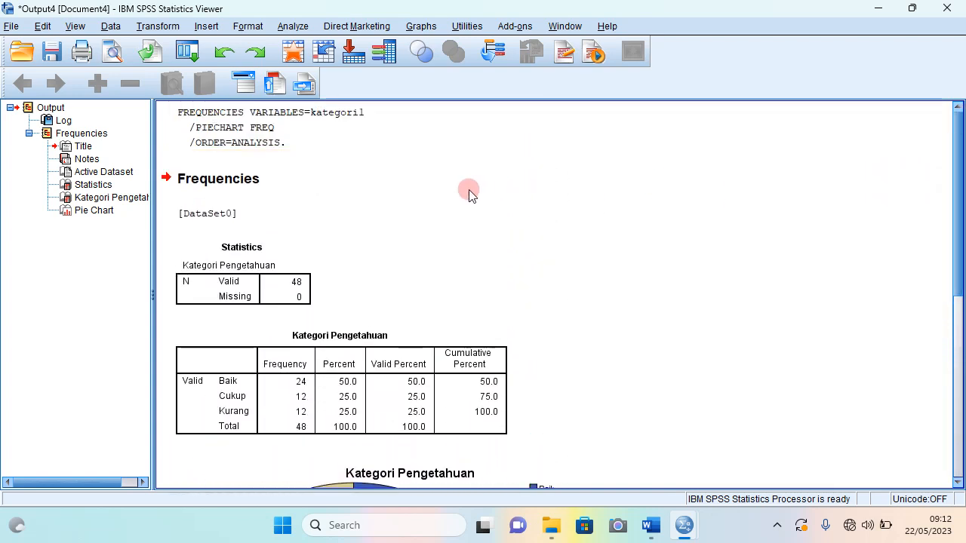
Replace the dataset name text under the Frequencies heading with "Analisis Univariat :".
double_click(223, 216)
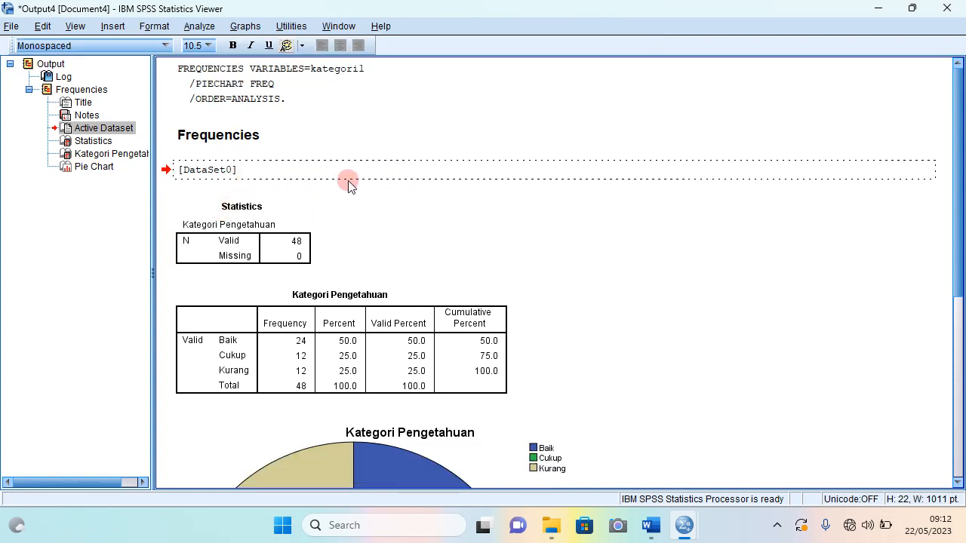
key("BackSpace")
key("BackSpace")
key("BackSpace")
key("BackSpace")
key("BackSpace")
key("BackSpace")
key("BackSpace")
key("BackSpace")
key("BackSpace")
key("BackSpace")
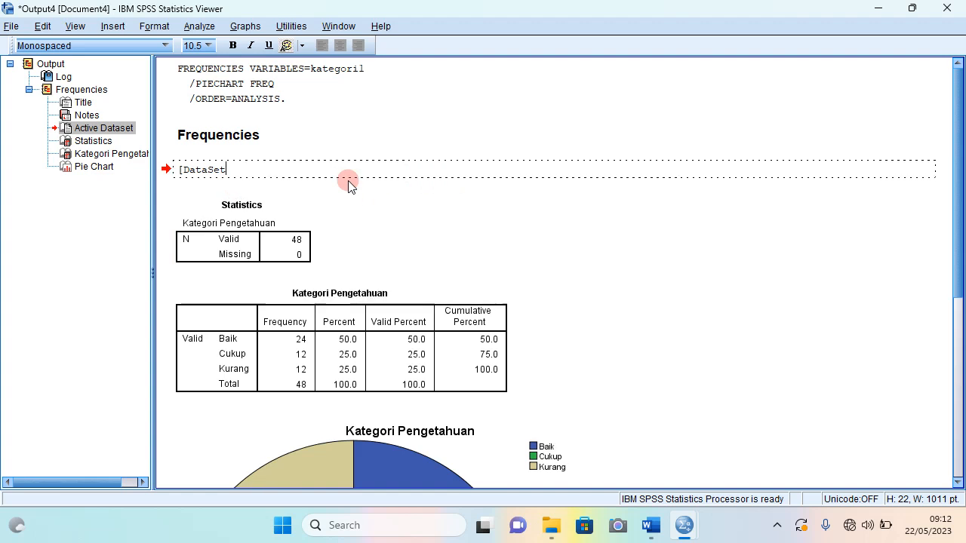
key("Caps_Lock")
type("Analisis")
key("Caps_Lock")
type("U")
key("Caps_Lock")
type("nivariat :")
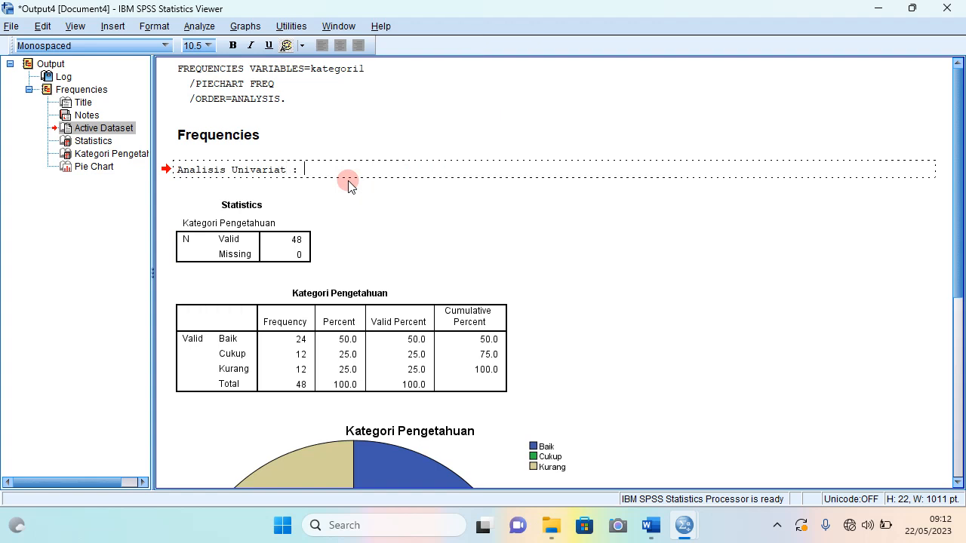
Append "Variabel Pengetahuan" to the Analisis Univariat text and finish editing it.
key("Caps_Lock")
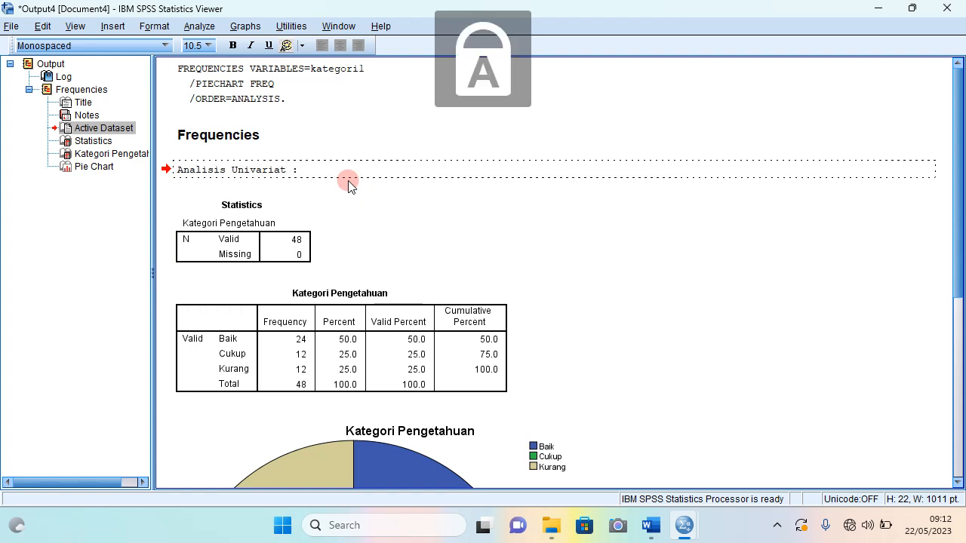
type("V")
key("Caps_Lock")
type("ariabel peng")
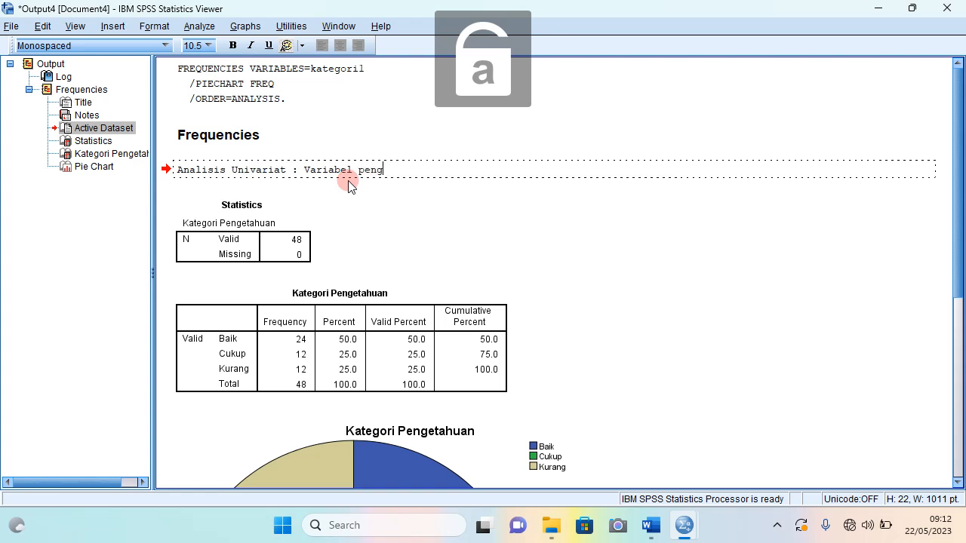
key("BackSpace")
key("BackSpace")
key("BackSpace")
key("BackSpace")
key("Caps_Lock")
type("P")
key("Caps_Lock")
type("engetahuan")
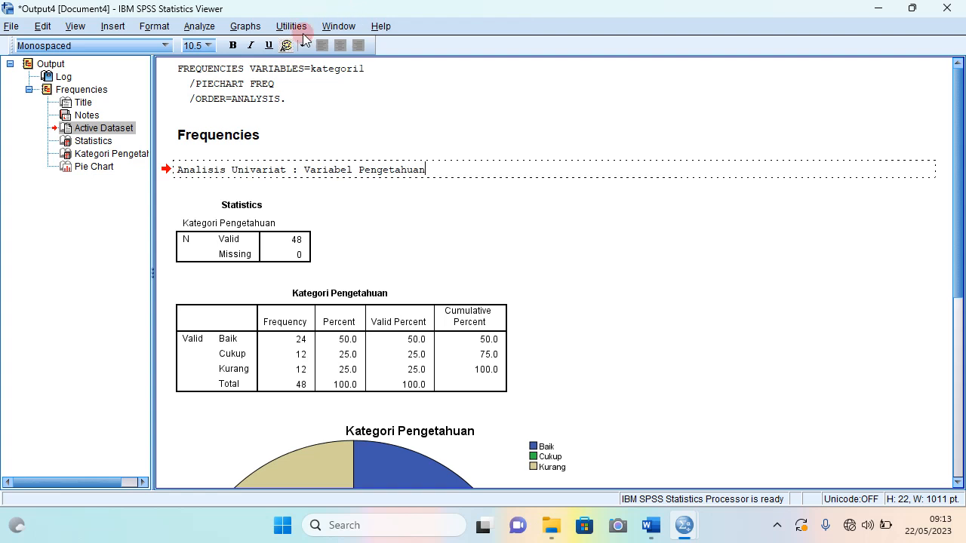
left_click(243, 254)
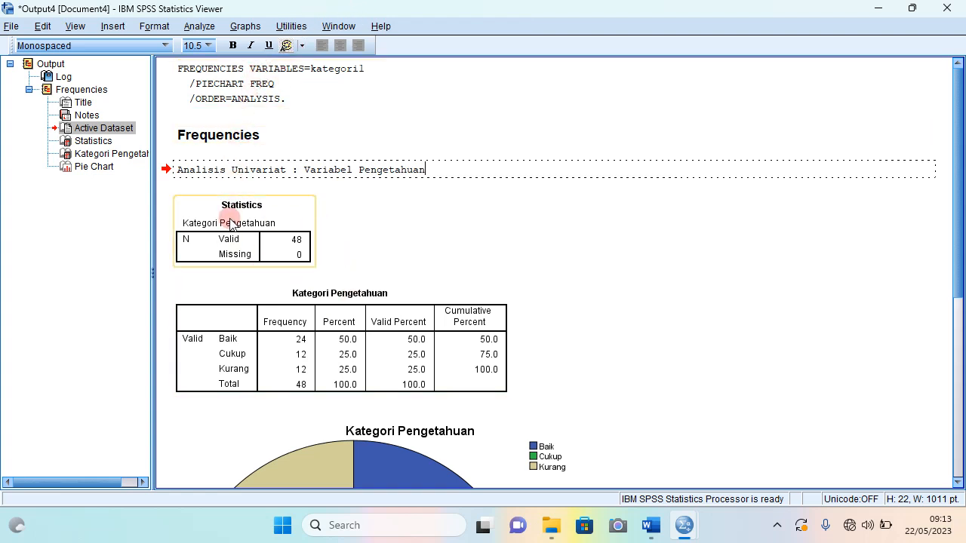
left_click(179, 185)
left_click(237, 184)
double_click(284, 184)
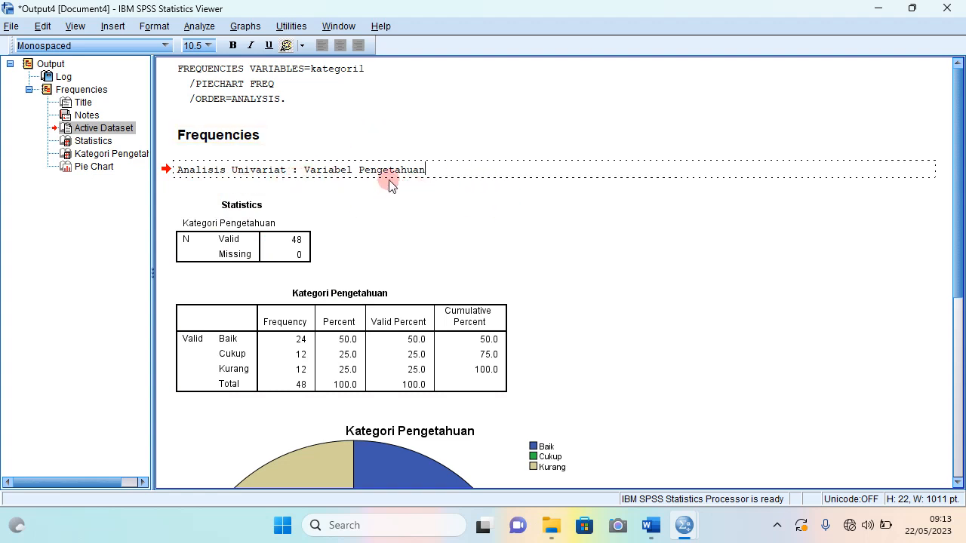
left_click(633, 234)
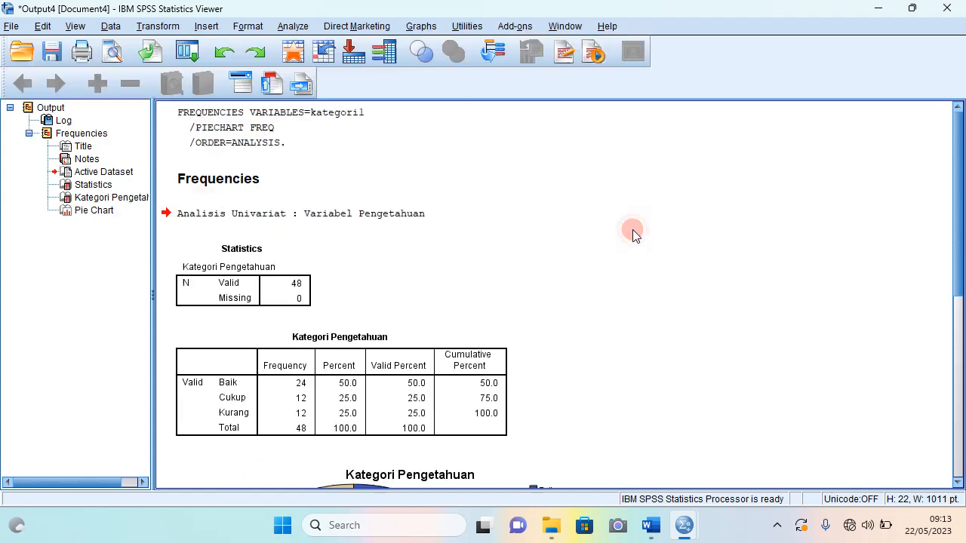
Look over the finished output, and close the output viewer and the data editor without saving.
scroll(517, 276, "down", 5)
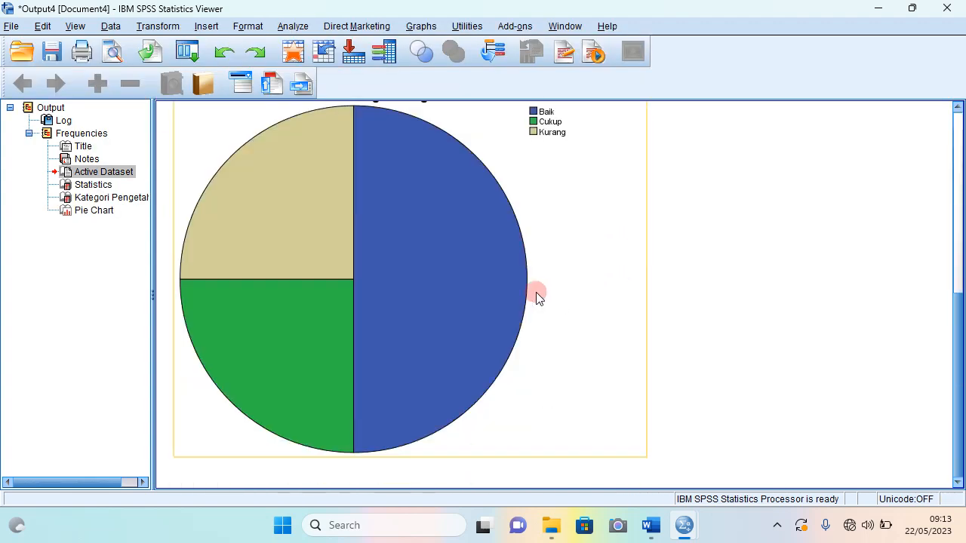
scroll(562, 306, "up", 5)
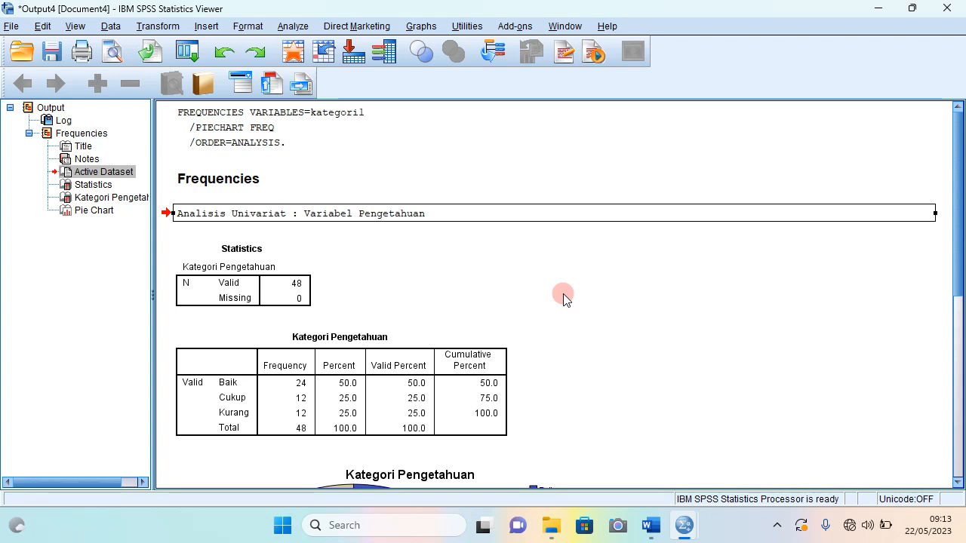
left_click(947, 7)
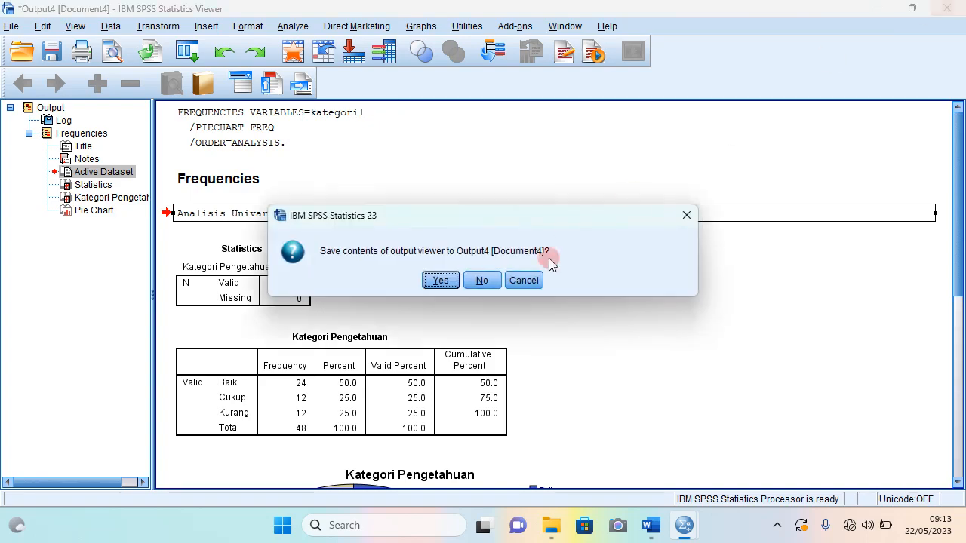
left_click(481, 280)
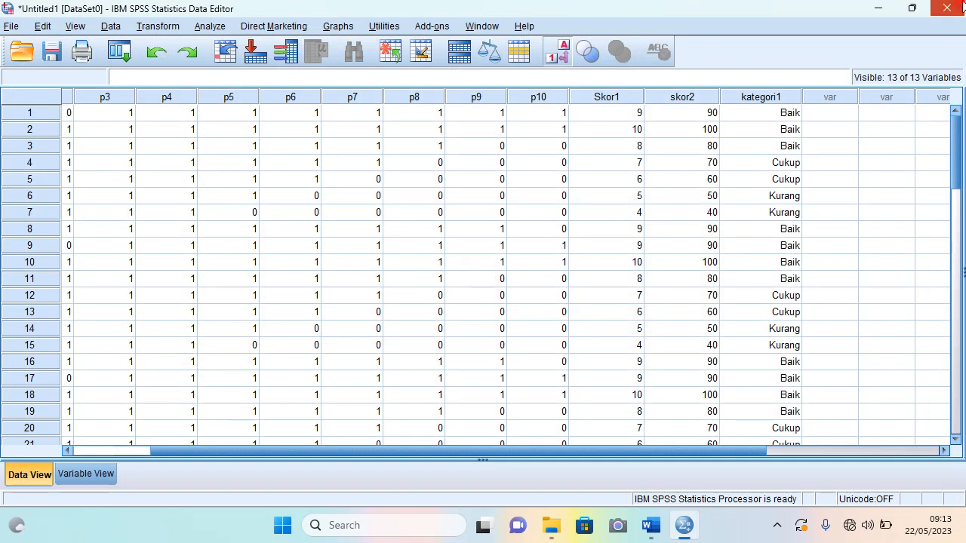
left_click(959, 7)
left_click(465, 296)
left_click(483, 296)
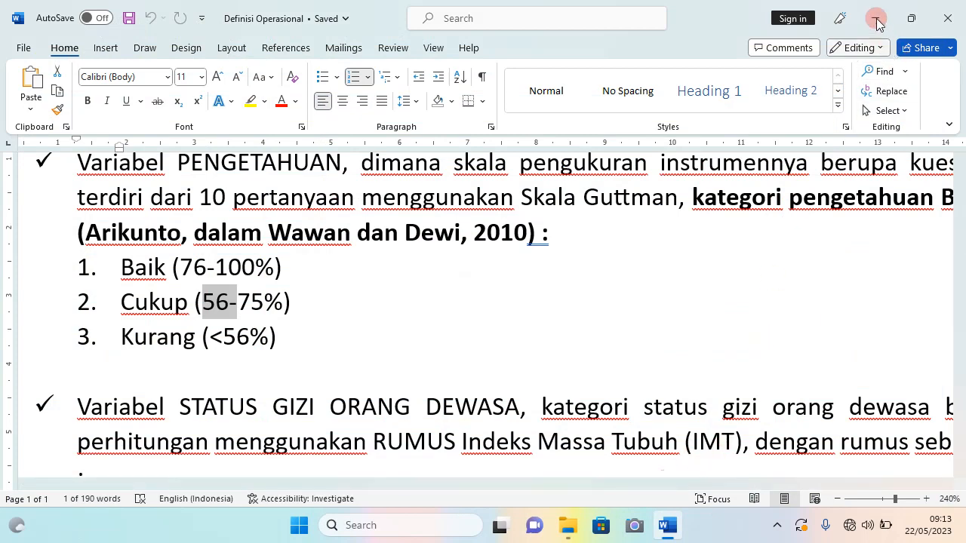
left_click(875, 19)
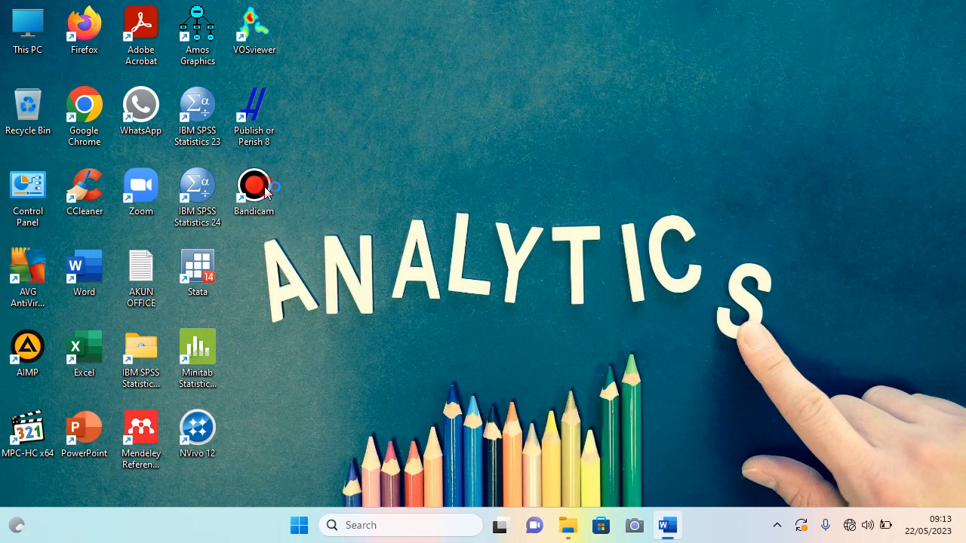
double_click(265, 190)
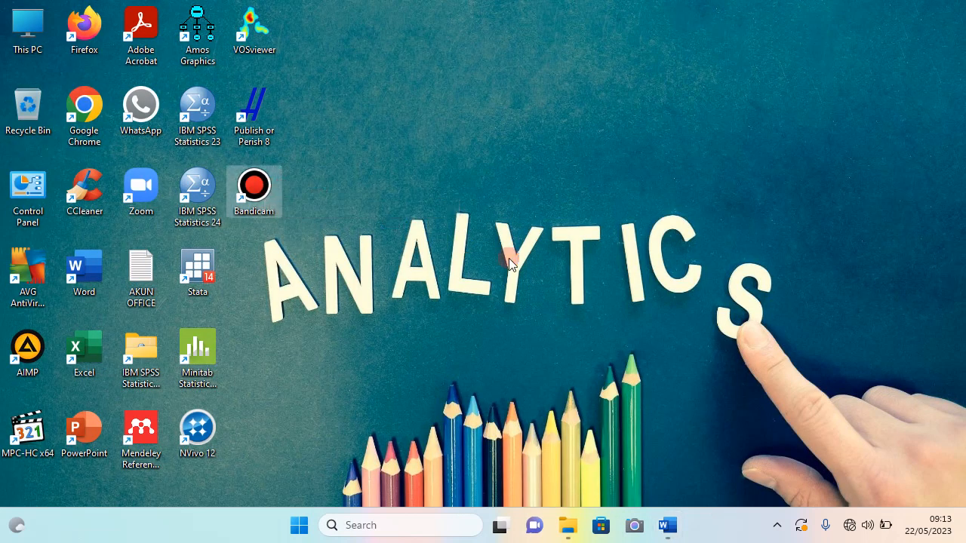